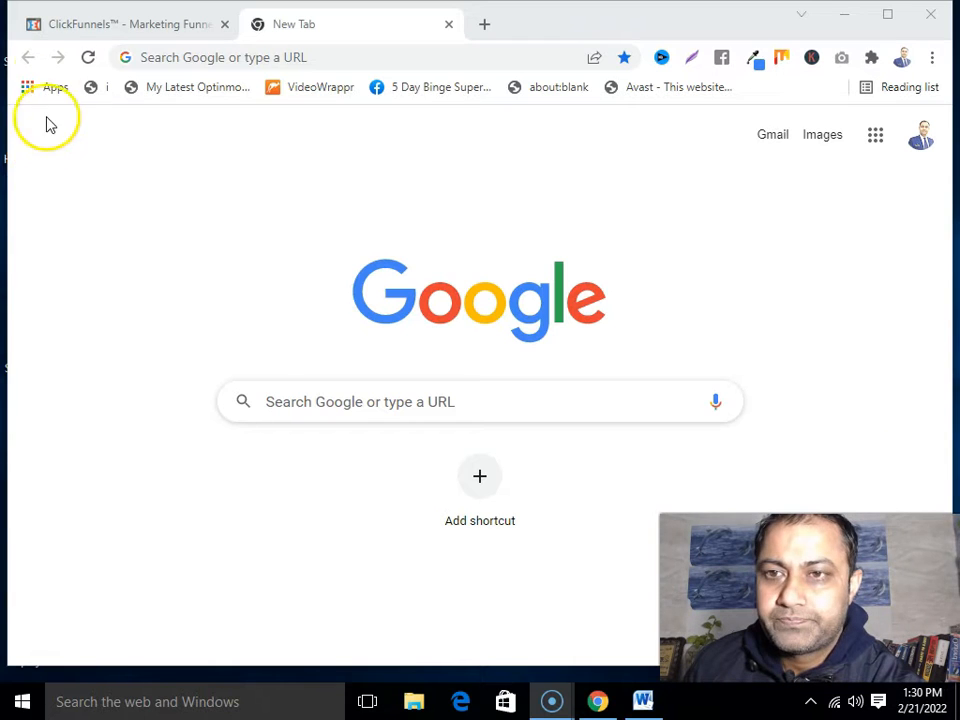
# Log in to ClickFunnels through Member Login with the account email and password
pyautogui.click(70, 26)
pyautogui.click(366, 107)
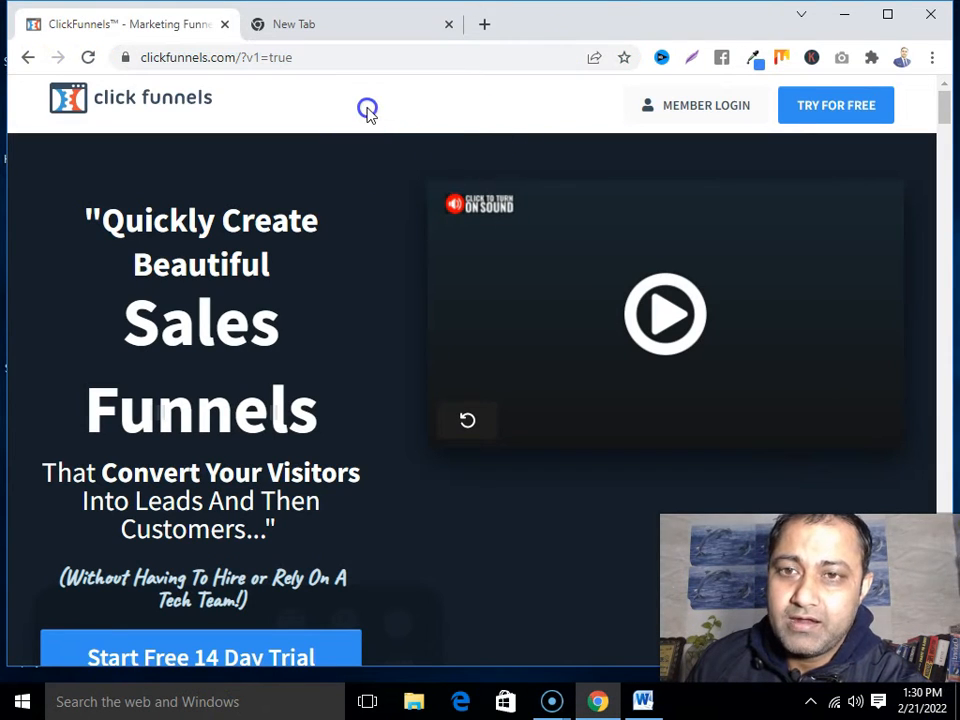
pyautogui.click(716, 110)
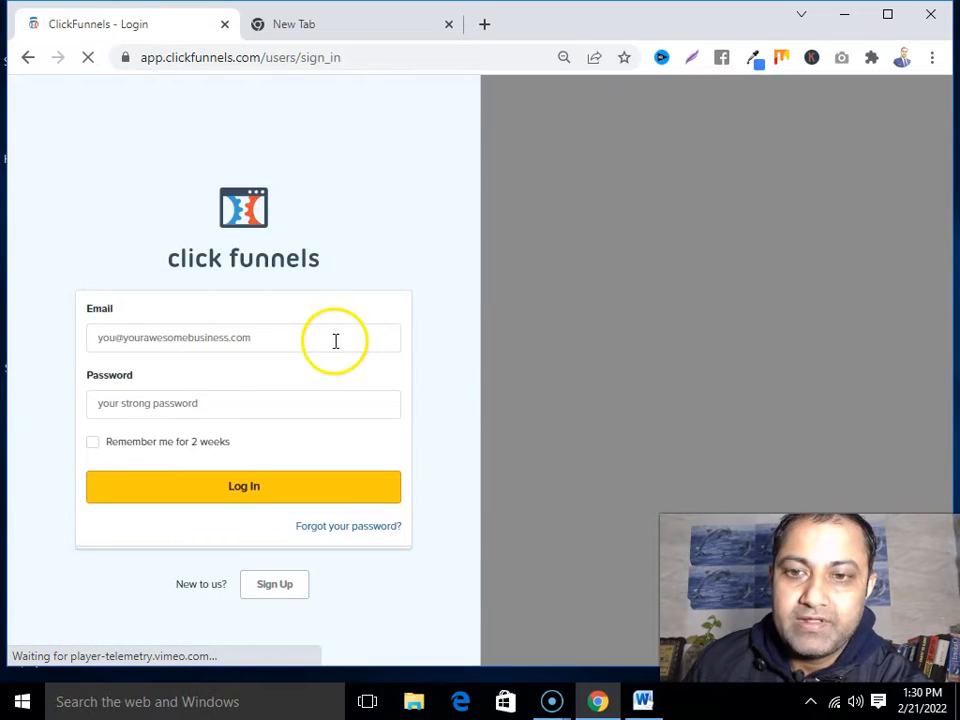
pyautogui.click(335, 341)
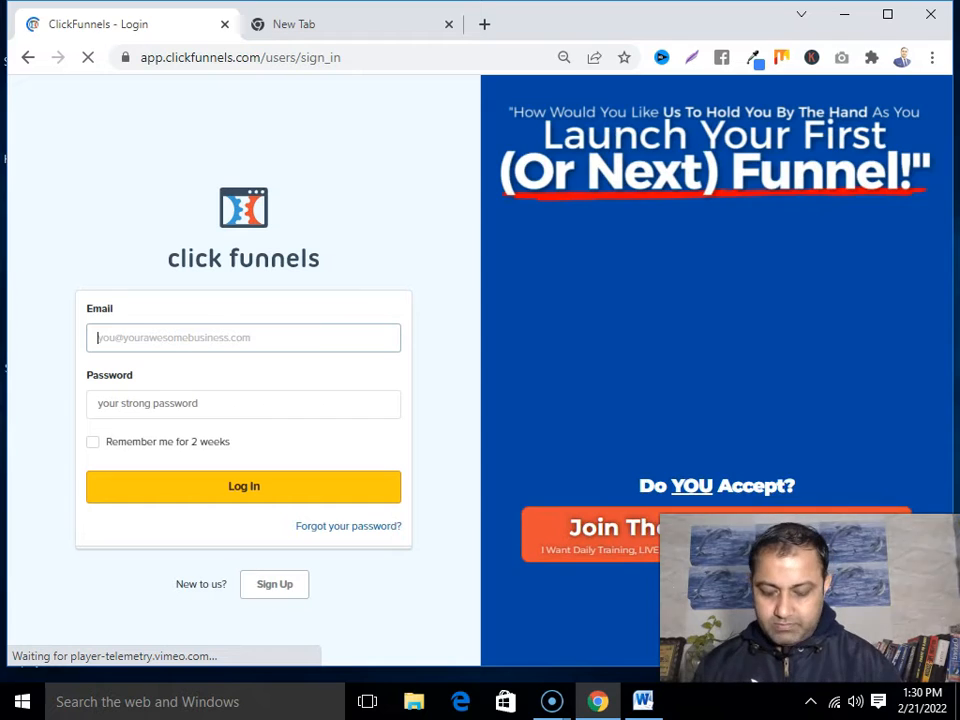
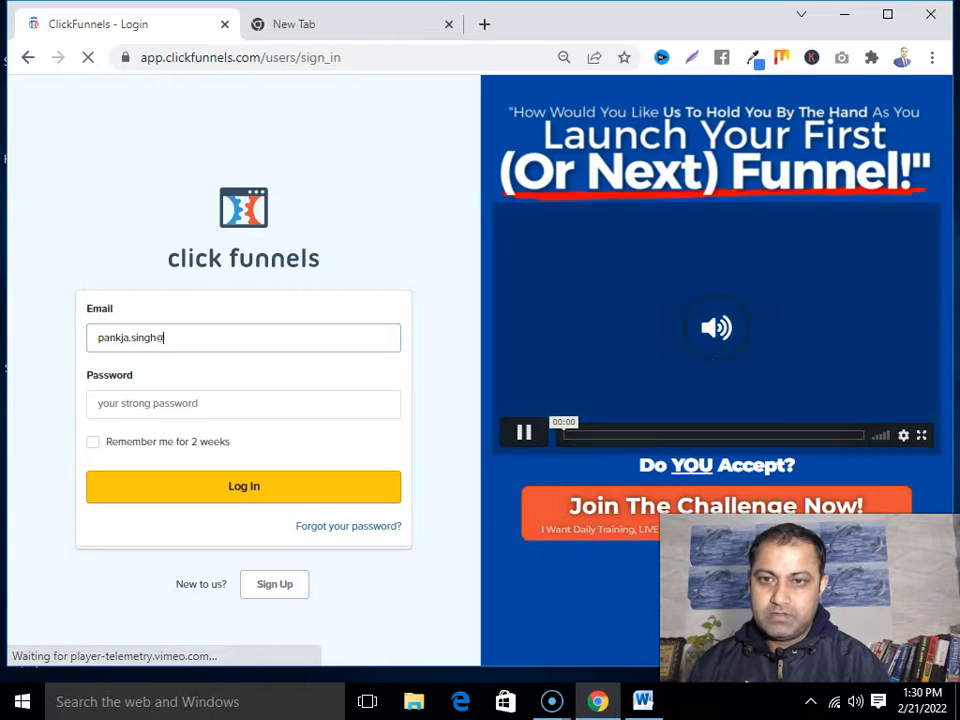
pyautogui.click(134, 407)
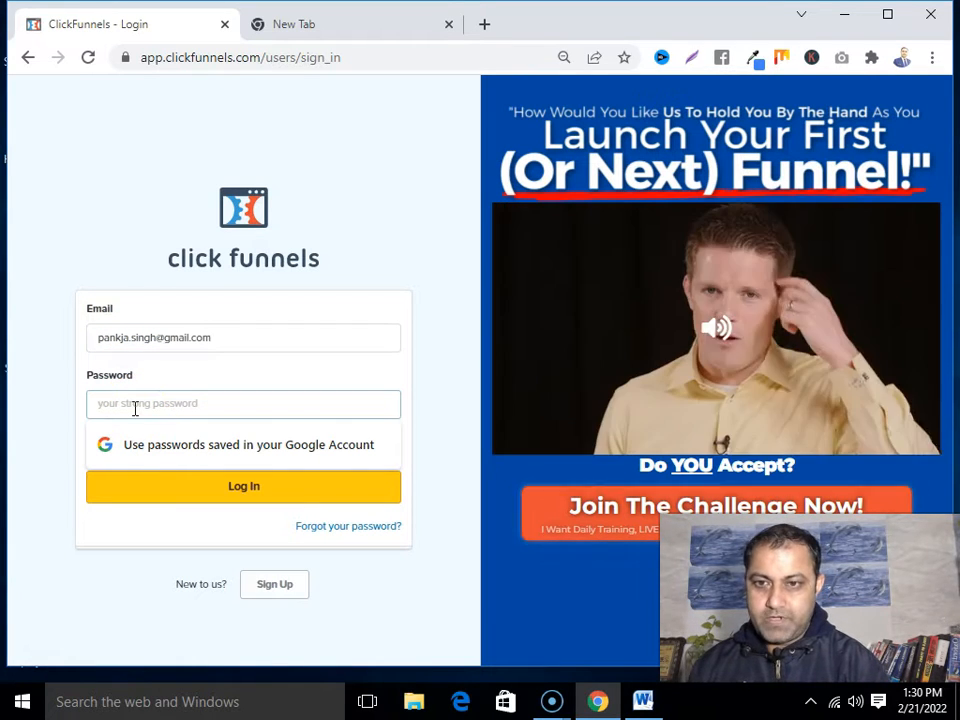
pyautogui.write('*****')
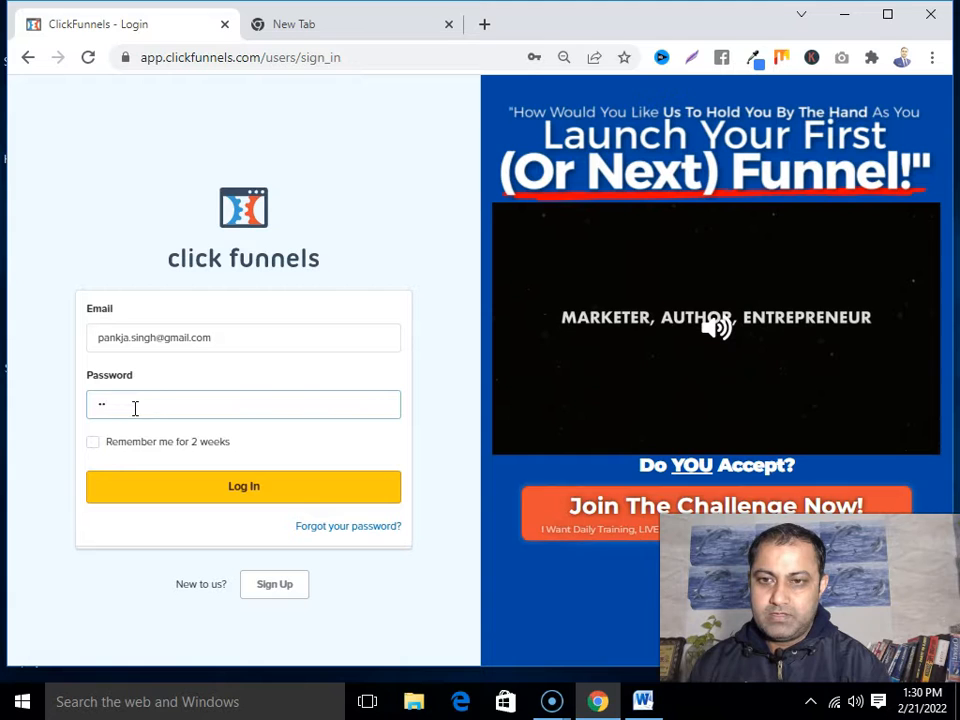
pyautogui.write('****')
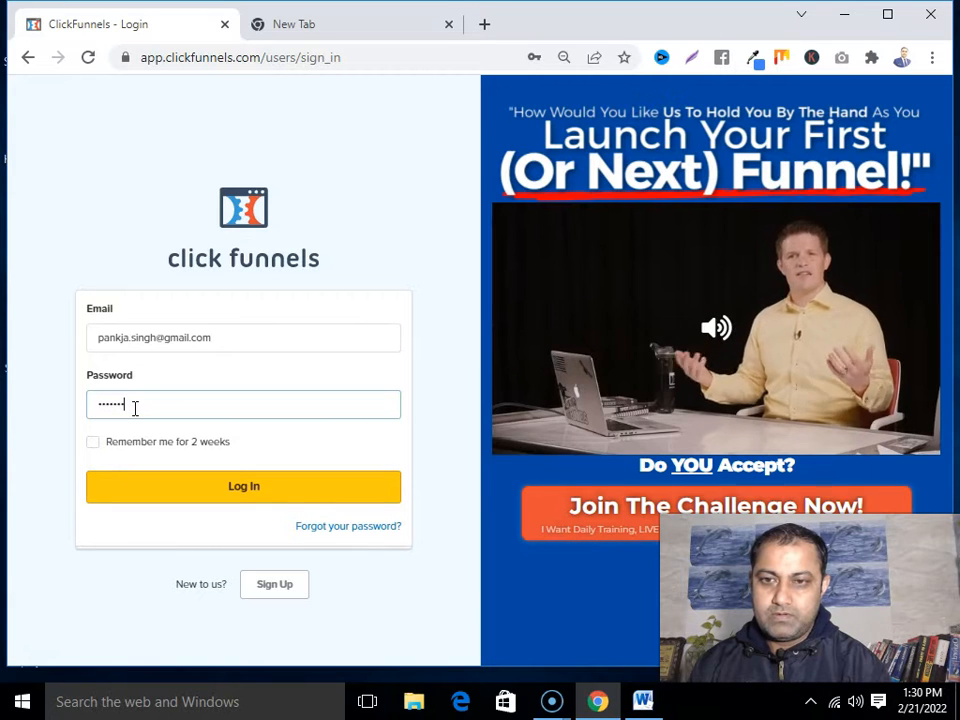
pyautogui.write('**')
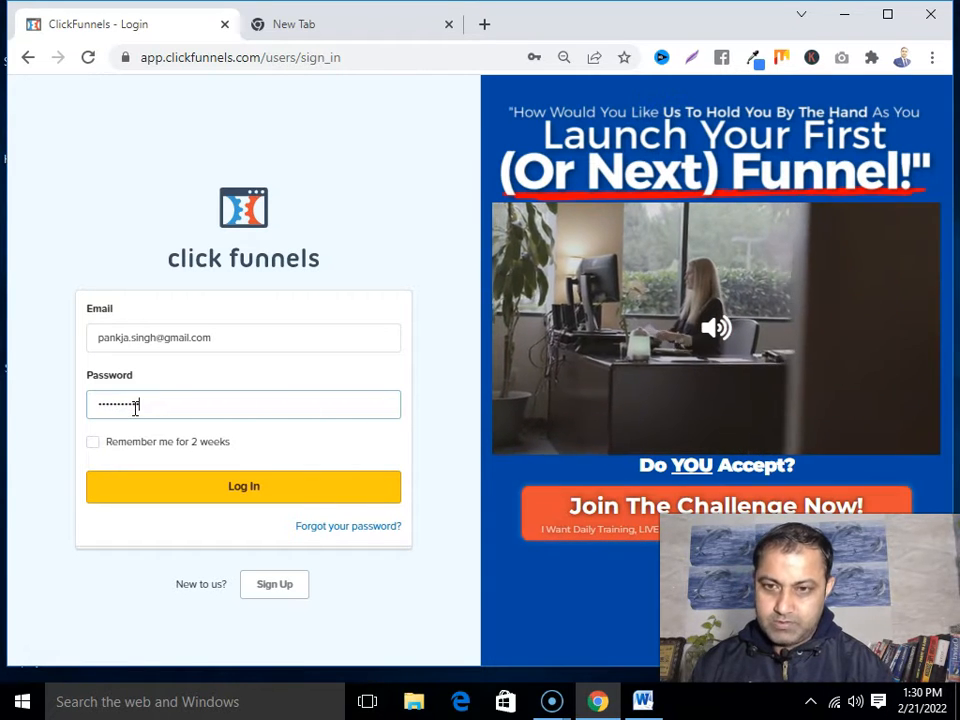
pyautogui.press('Return')
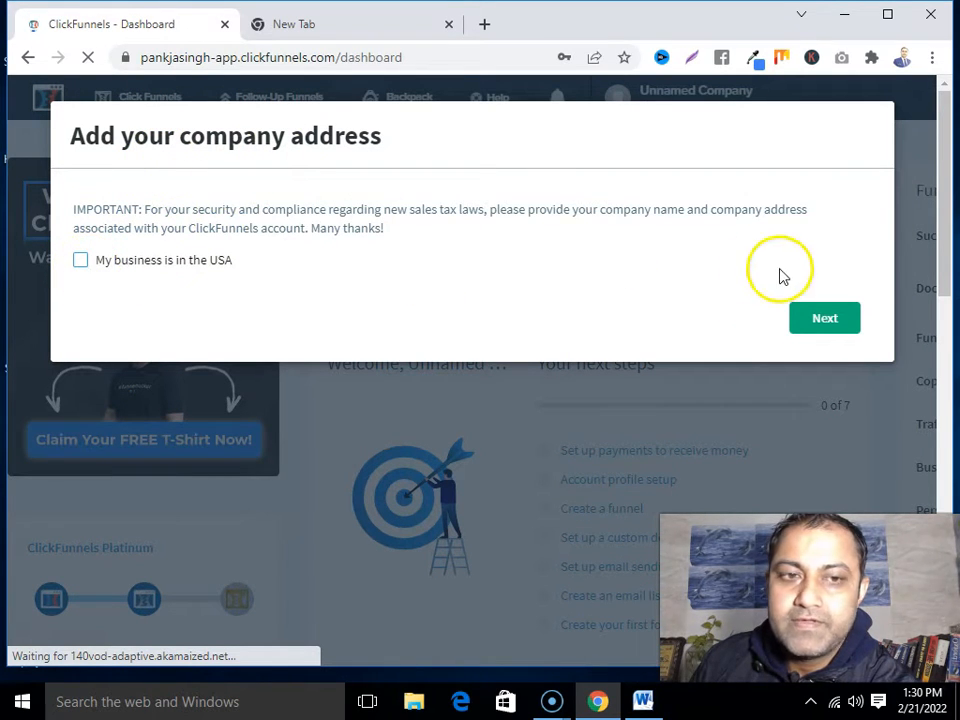
# Enter the company name 'Whatever I Know', the street address and the city
pyautogui.click(820, 320)
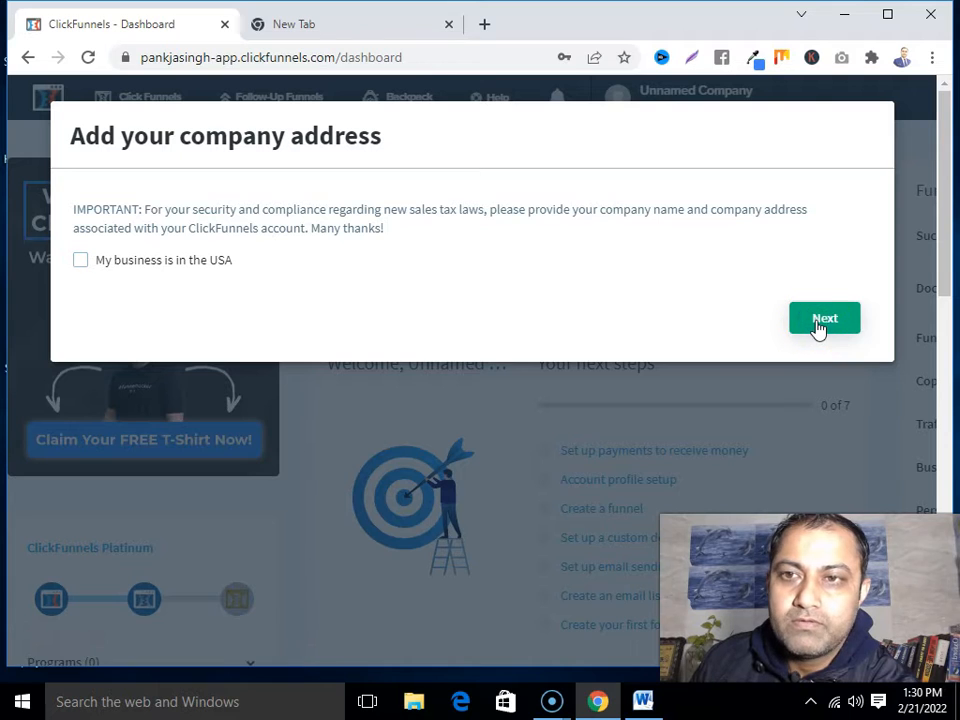
pyautogui.scroll(-1, 561, 306)
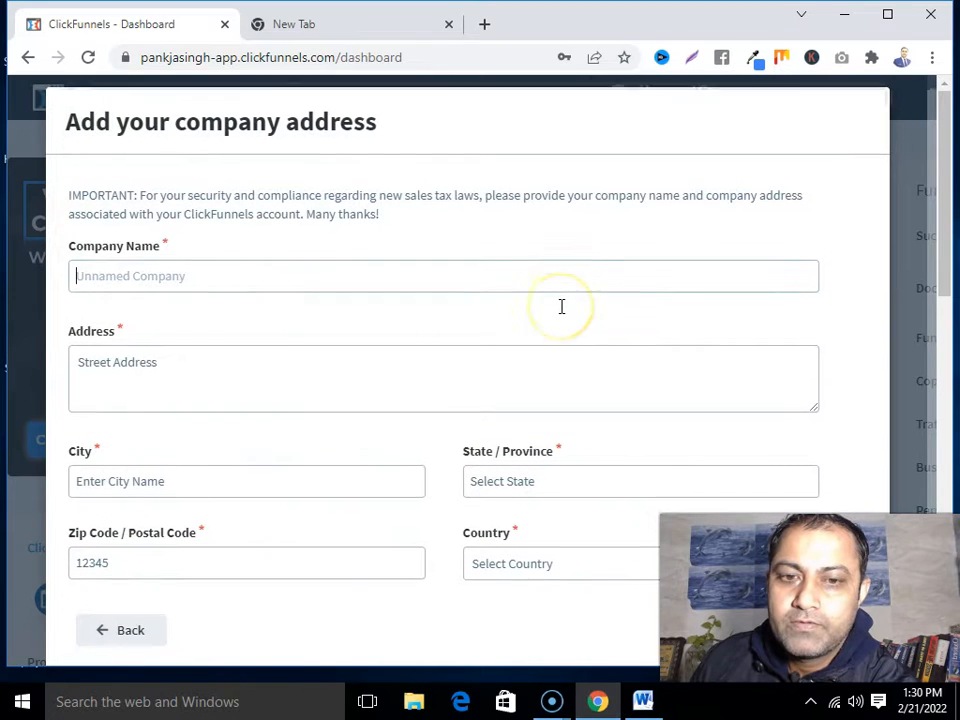
pyautogui.scroll(1, 561, 314)
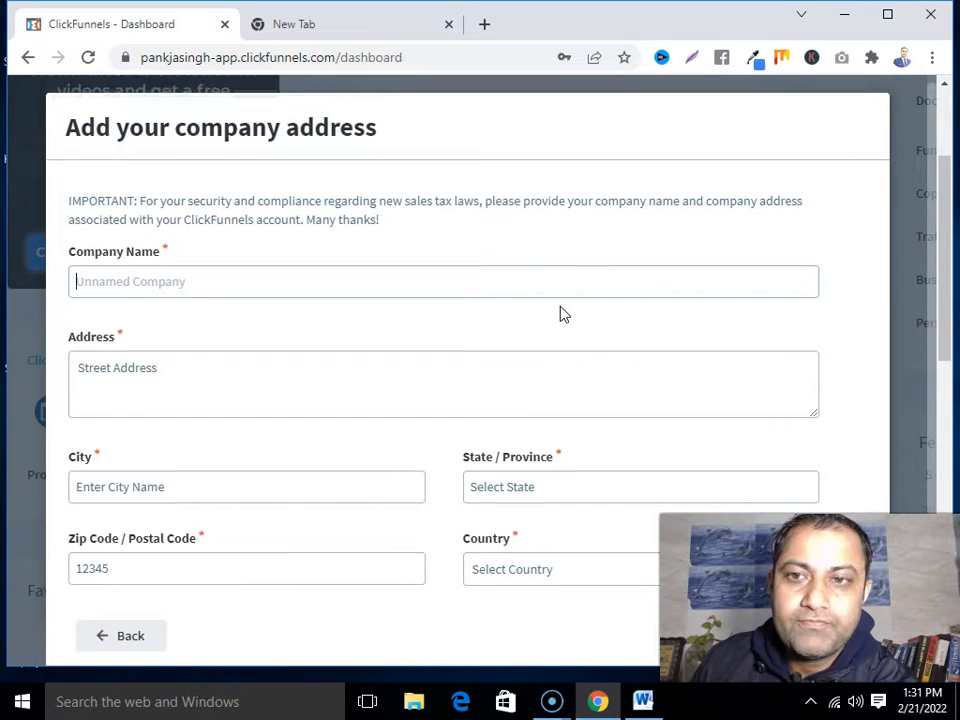
pyautogui.click(243, 300)
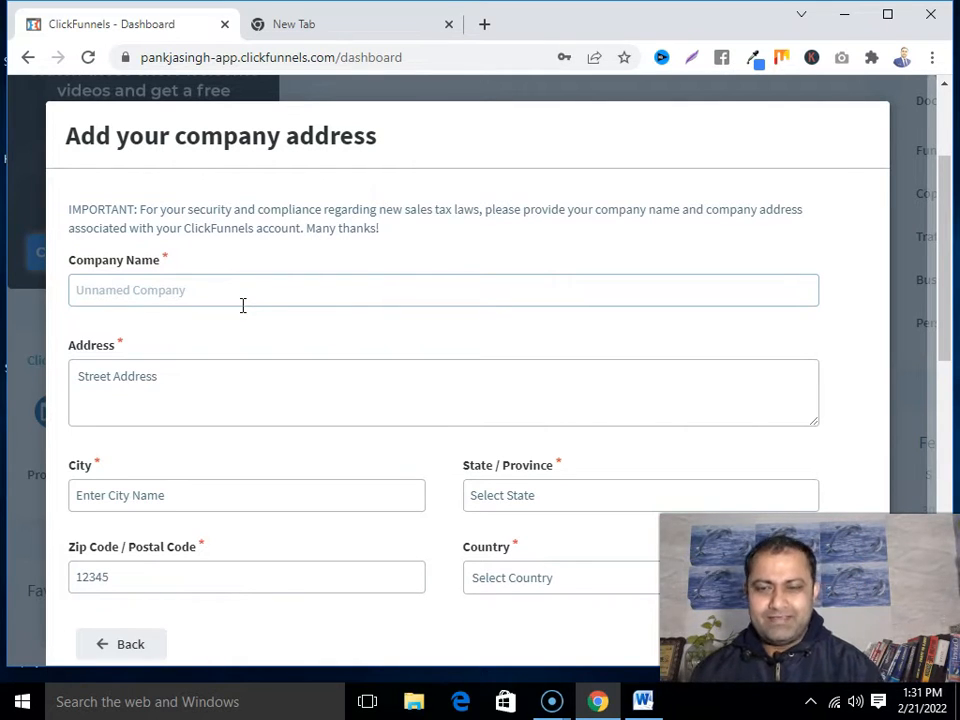
pyautogui.write('Whatever I')
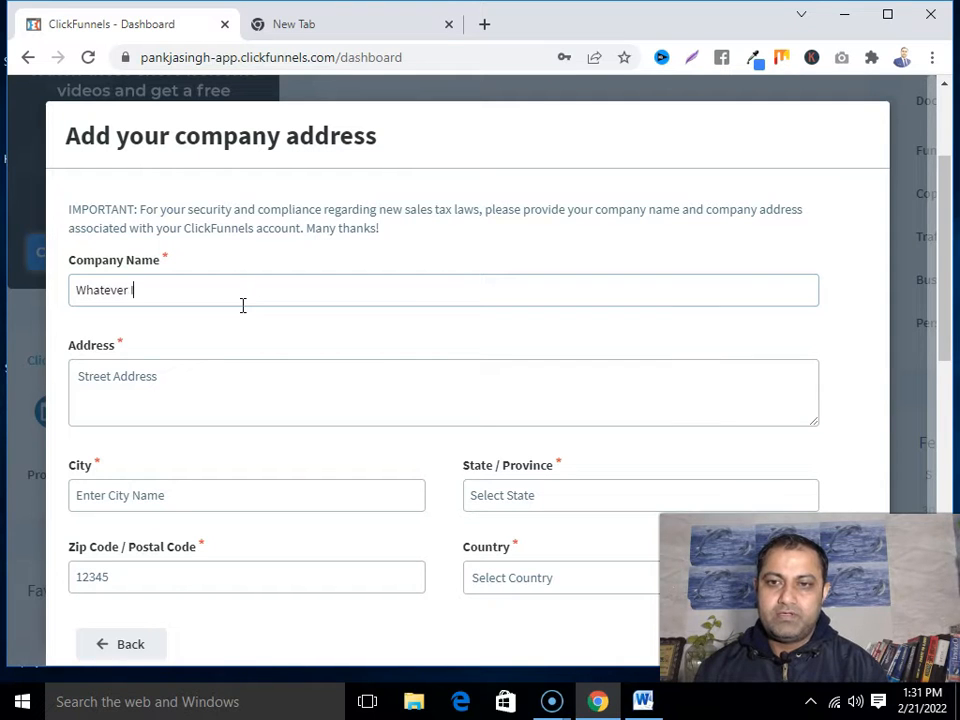
pyautogui.write(' Know')
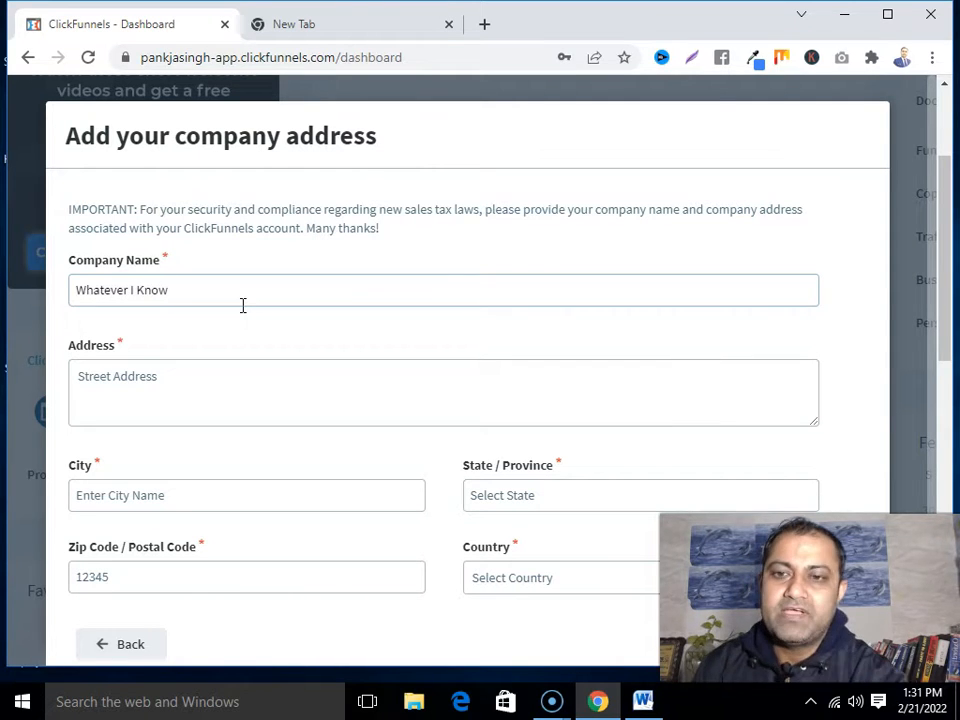
pyautogui.click(216, 395)
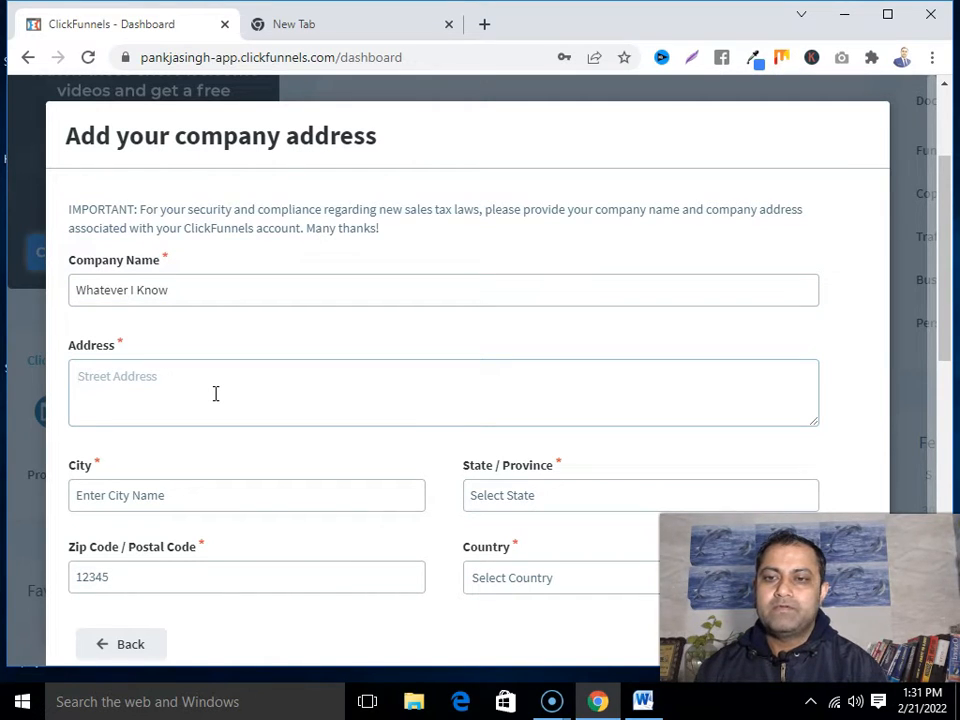
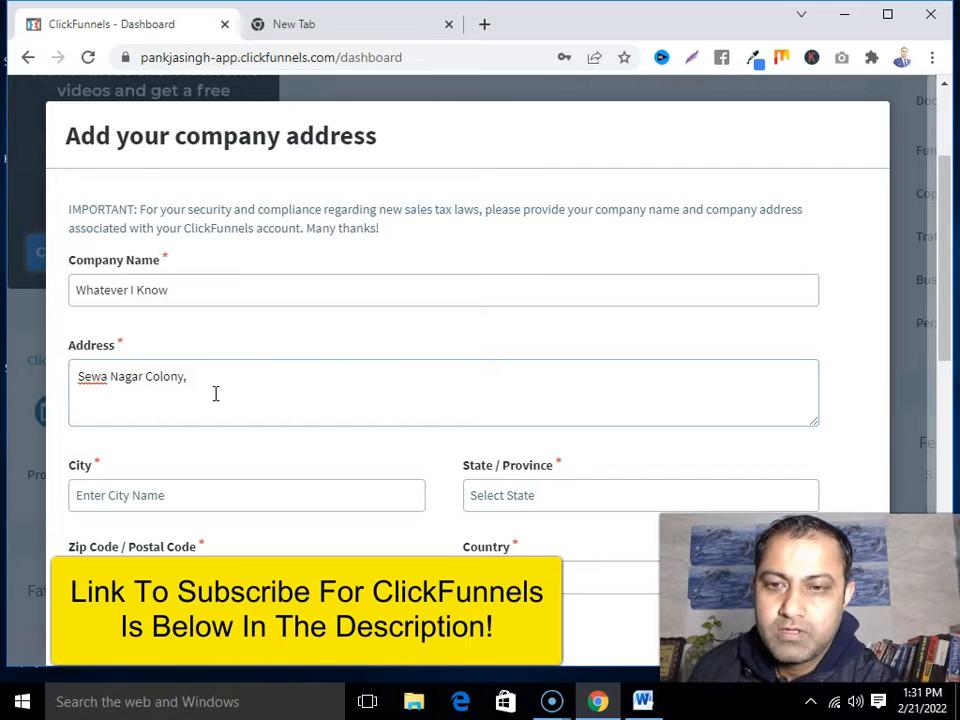
pyautogui.click(182, 491)
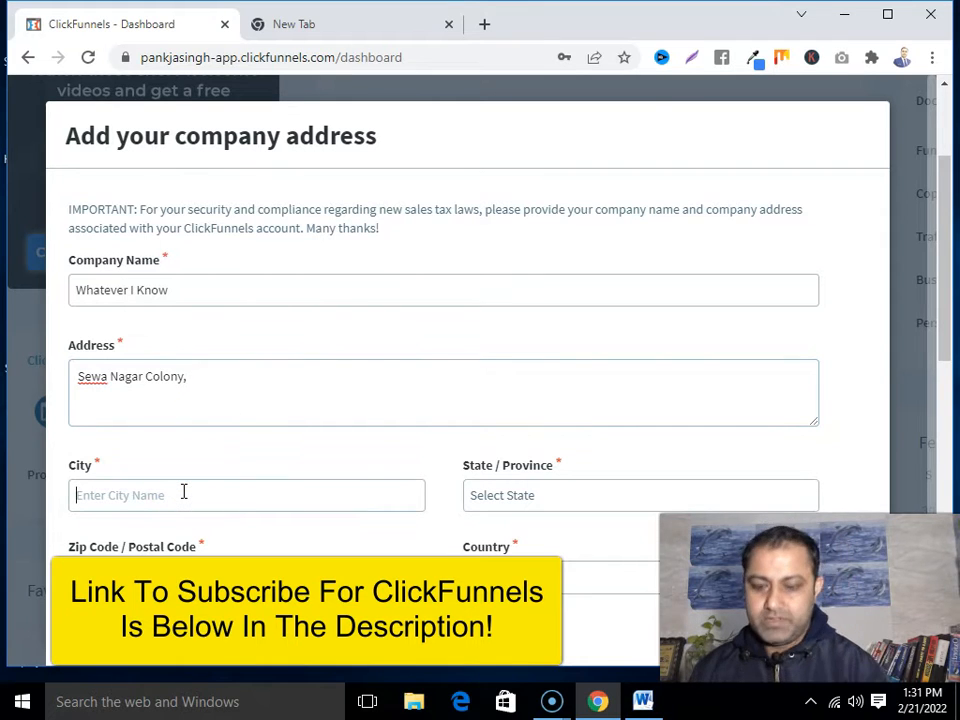
pyautogui.write('Chandigarh')
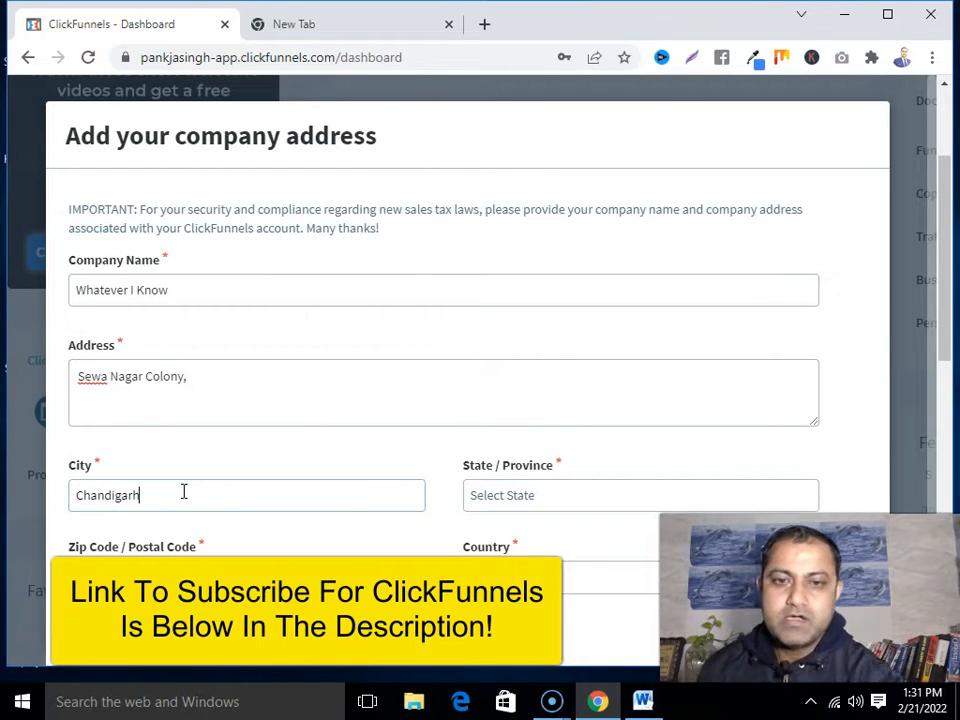
# Set the state to Haryana and fill in the zip code
pyautogui.click(520, 489)
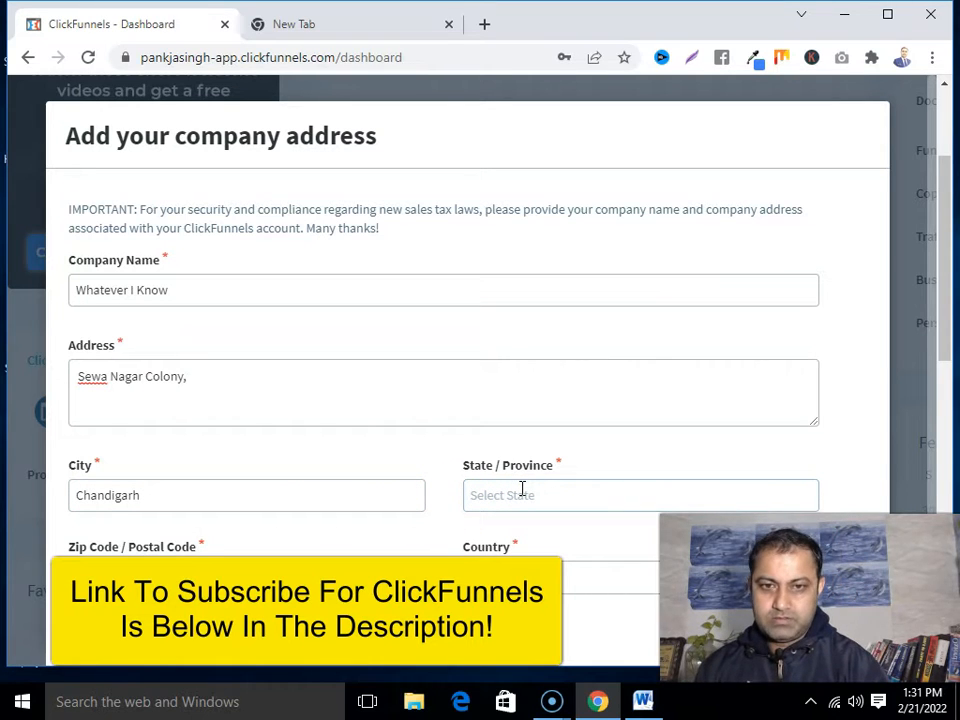
pyautogui.write('Haar')
pyautogui.press('BackSpace')
pyautogui.write('yana')
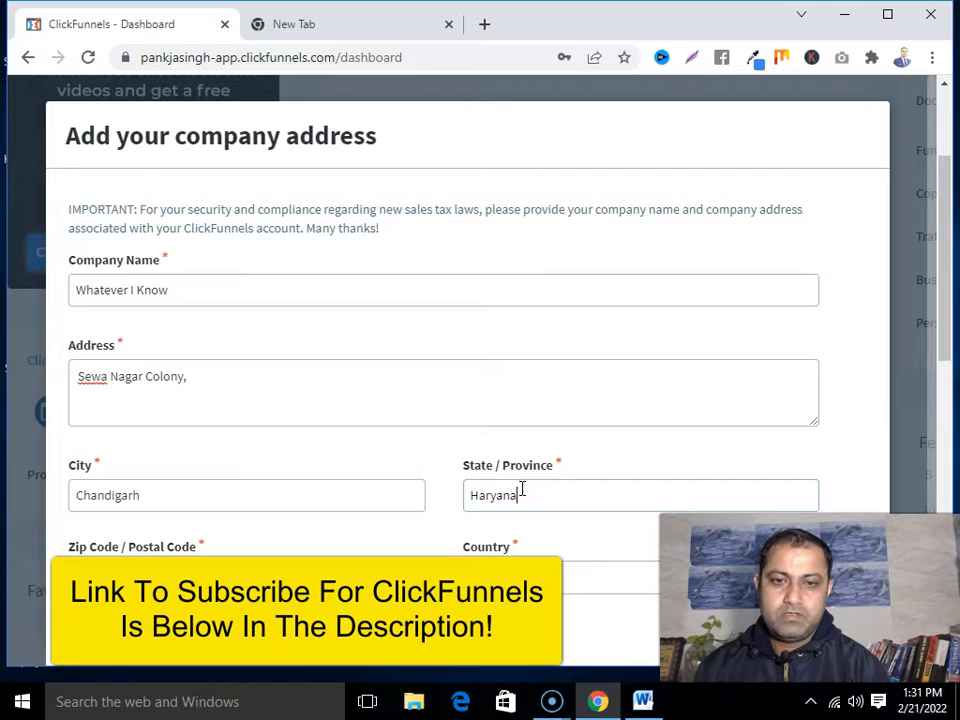
pyautogui.scroll(-1, 487, 495)
pyautogui.click(289, 563)
pyautogui.write('1')
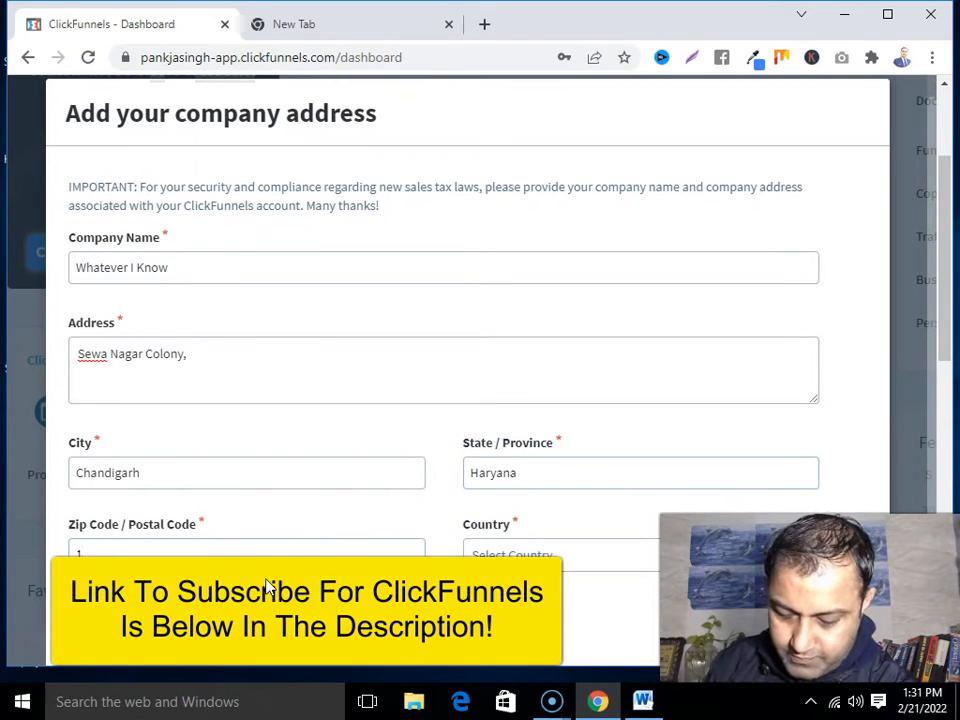
pyautogui.write('60015')
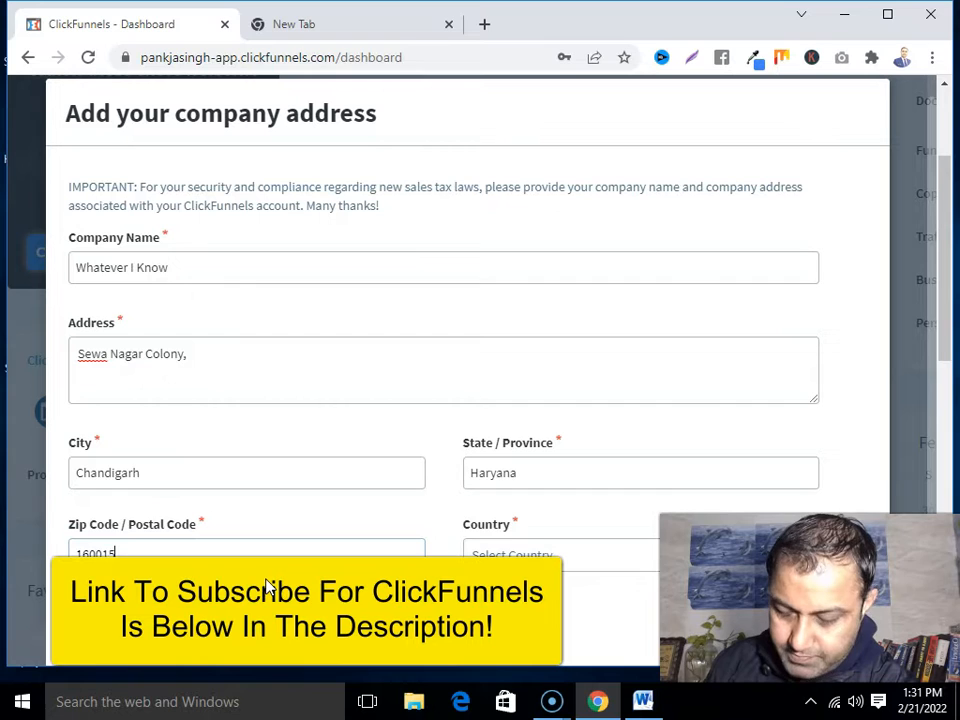
# Choose India as the country and submit the company address
pyautogui.click(546, 563)
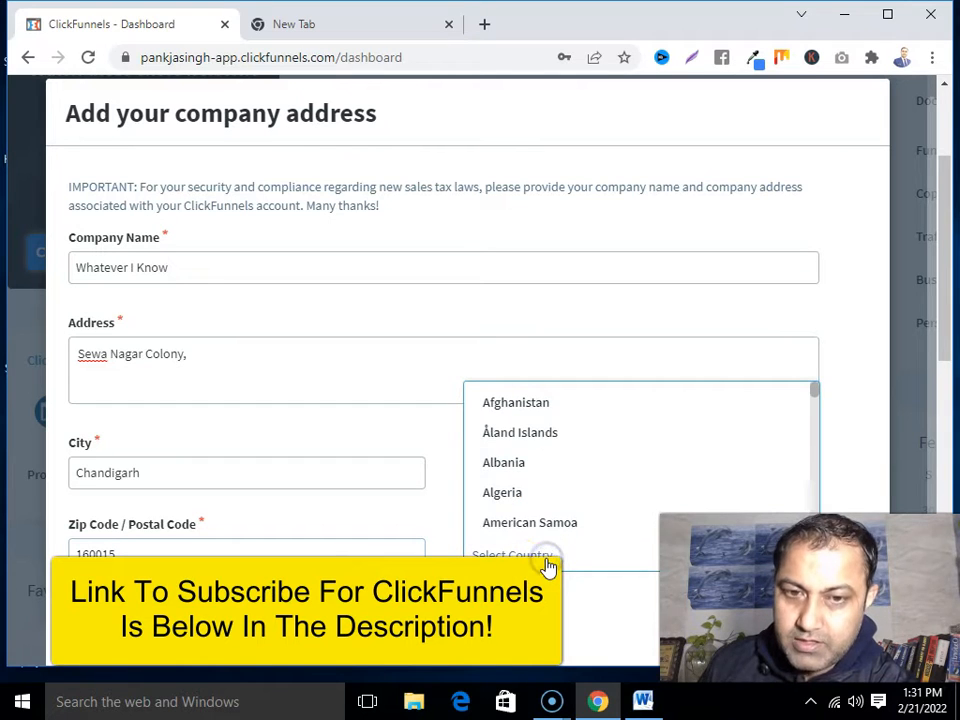
pyautogui.scroll(-17, 535, 465)
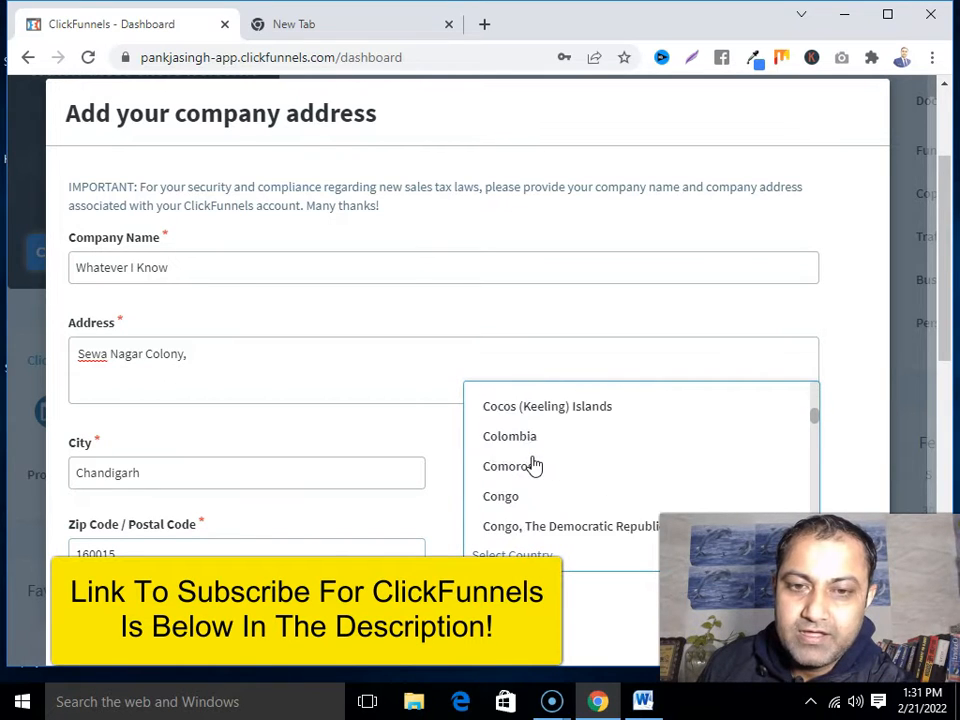
pyautogui.scroll(-5, 535, 465)
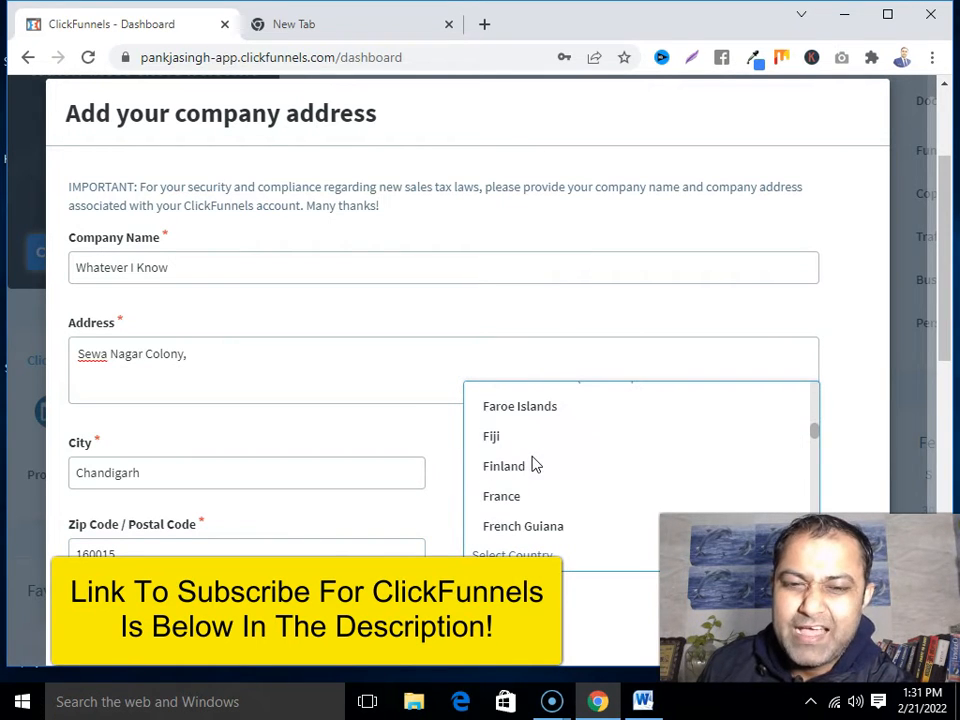
pyautogui.scroll(-7, 533, 462)
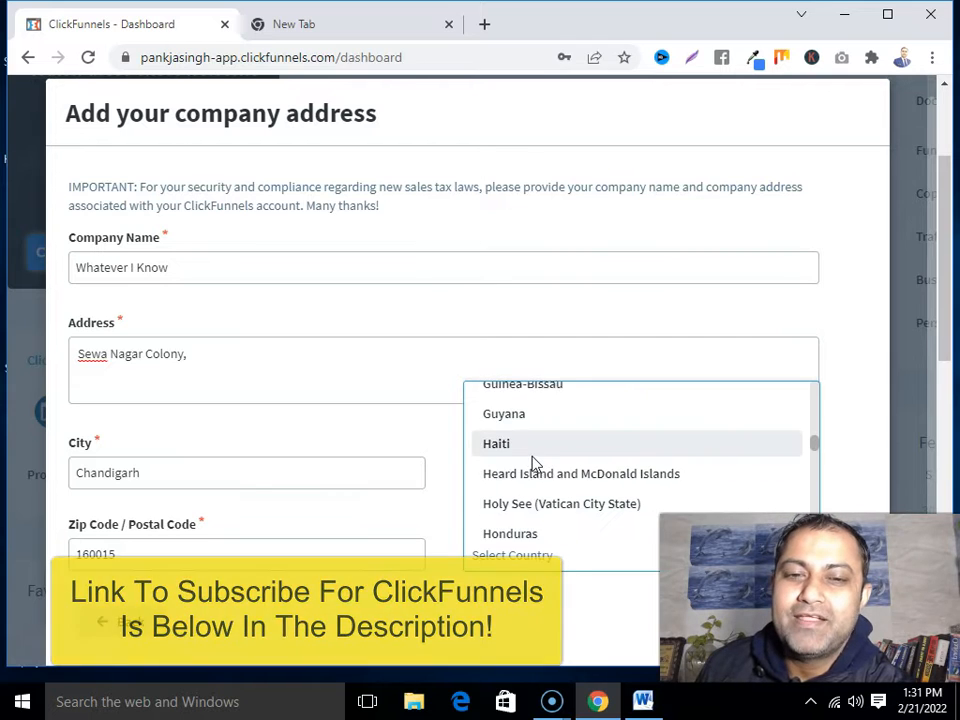
pyautogui.scroll(-4, 520, 460)
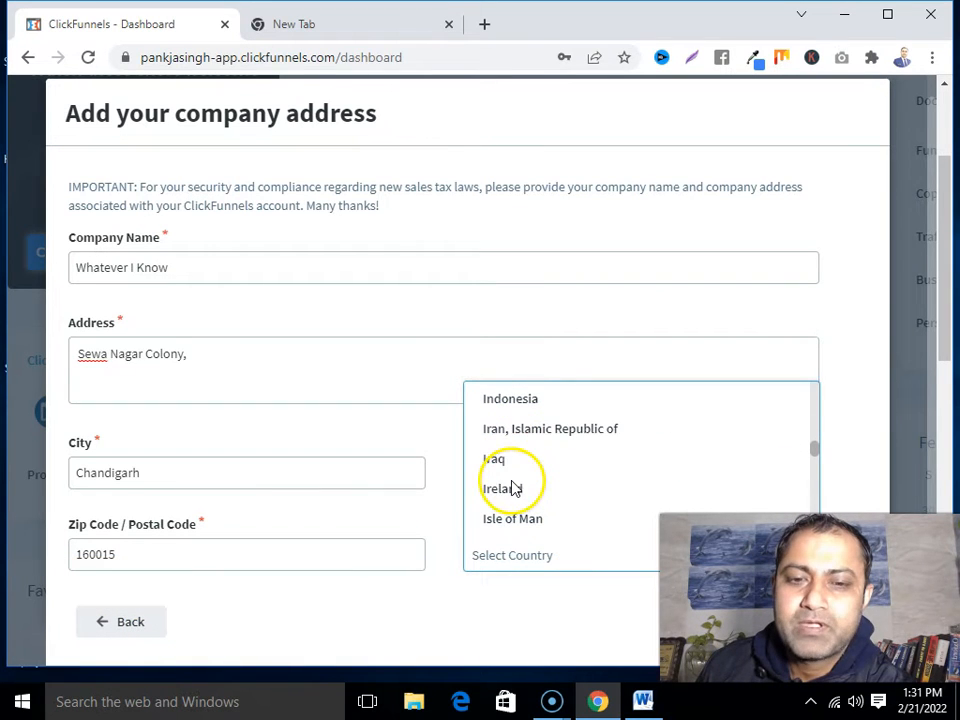
pyautogui.scroll(-3, 513, 472)
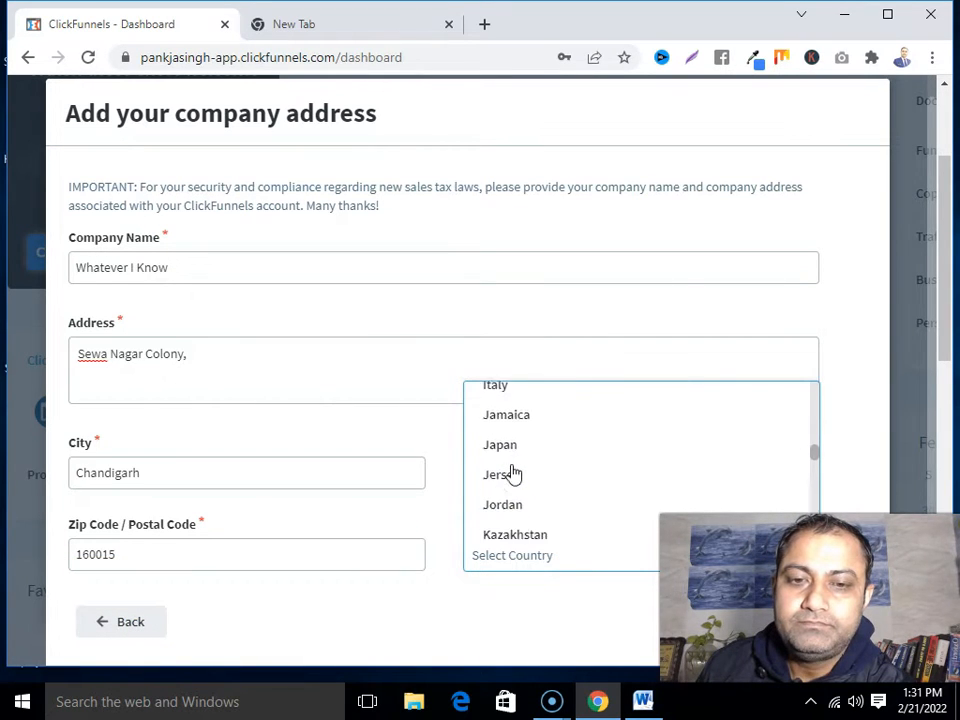
pyautogui.scroll(4, 513, 472)
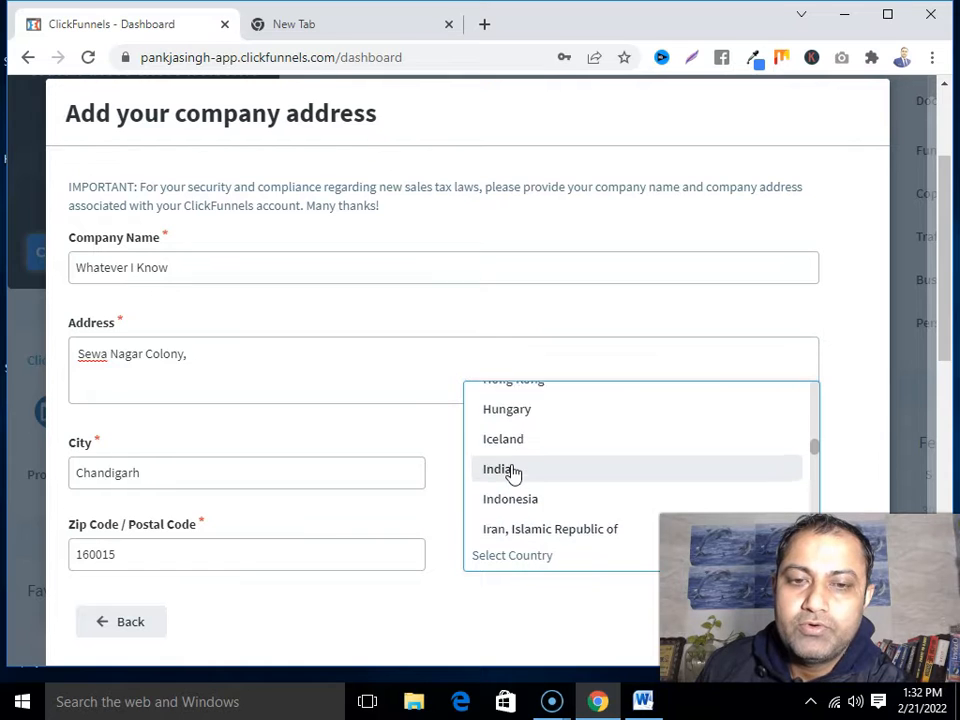
pyautogui.scroll(-1, 513, 472)
pyautogui.scroll(-1, 513, 472)
pyautogui.scroll(1, 513, 472)
pyautogui.click(508, 463)
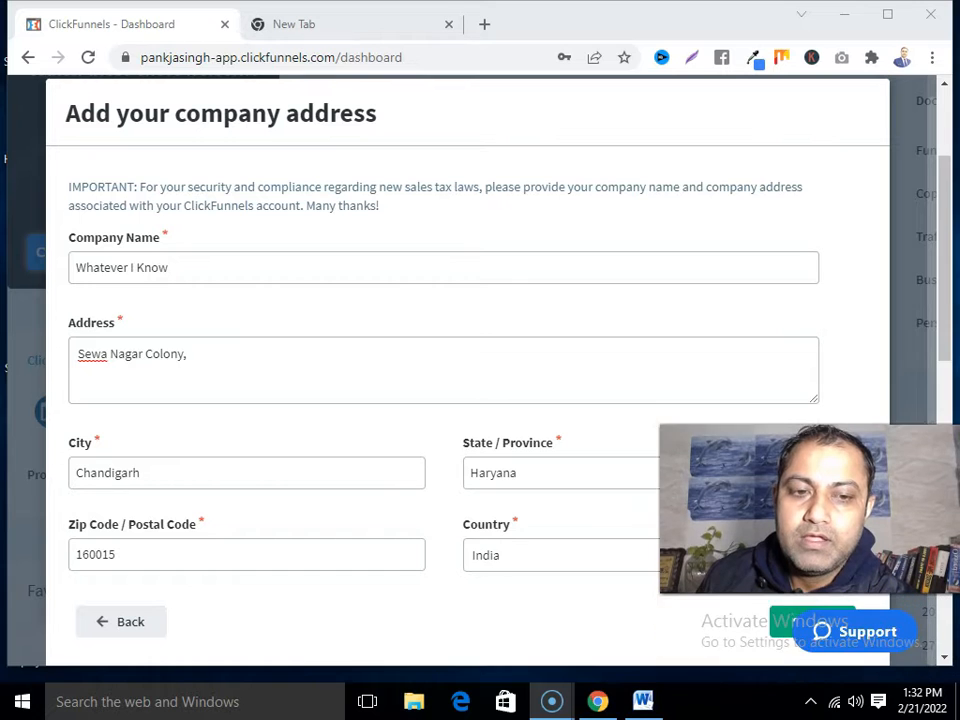
pyautogui.click(786, 628)
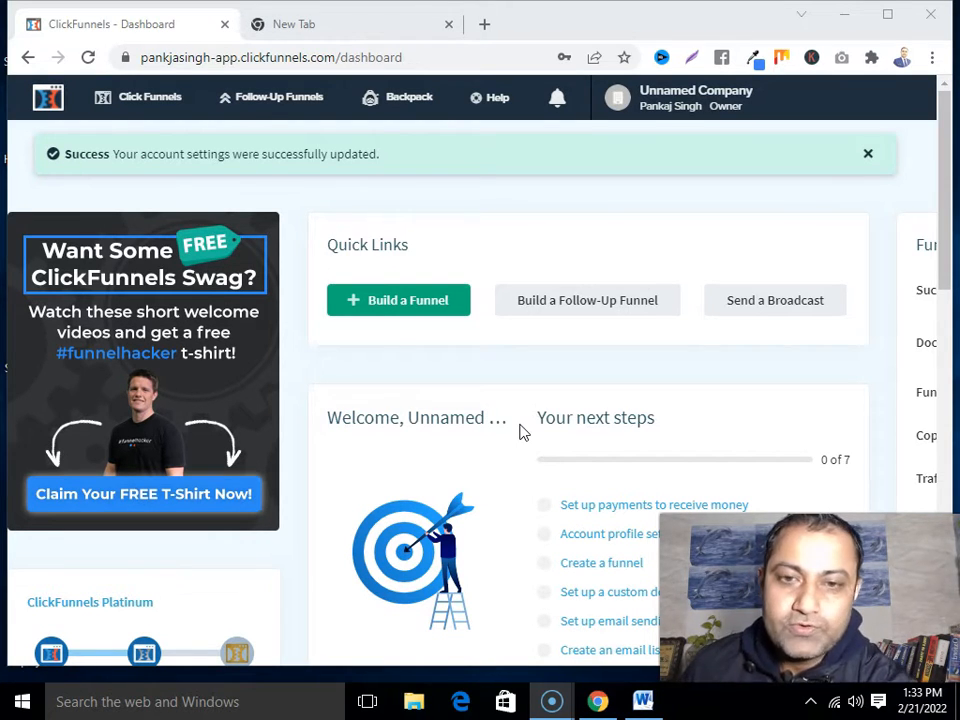
# Build a Collect Emails funnel named 'Affiliate Funnel'
pyautogui.click(410, 310)
pyautogui.scroll(-10, 407, 305)
pyautogui.scroll(8, 409, 410)
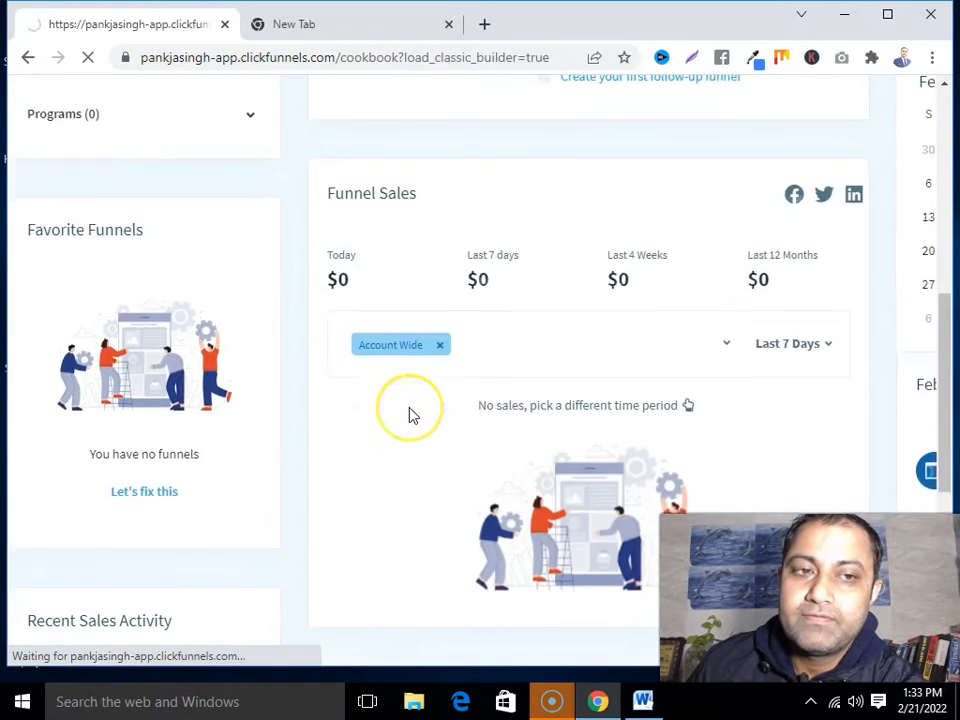
pyautogui.scroll(3, 411, 412)
pyautogui.click(414, 301)
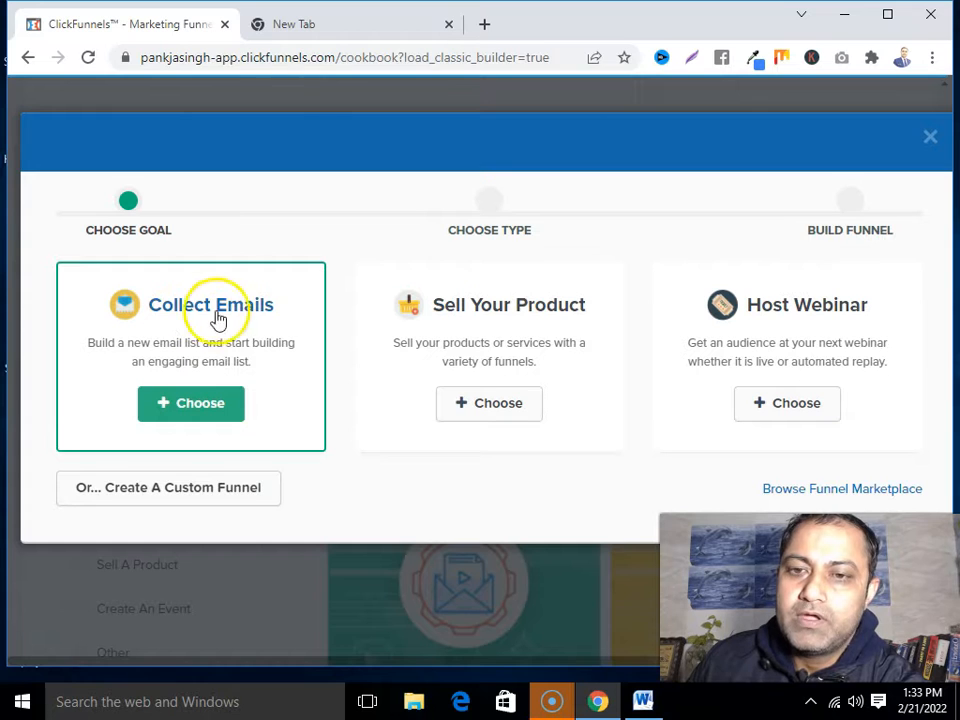
pyautogui.click(224, 410)
pyautogui.click(236, 315)
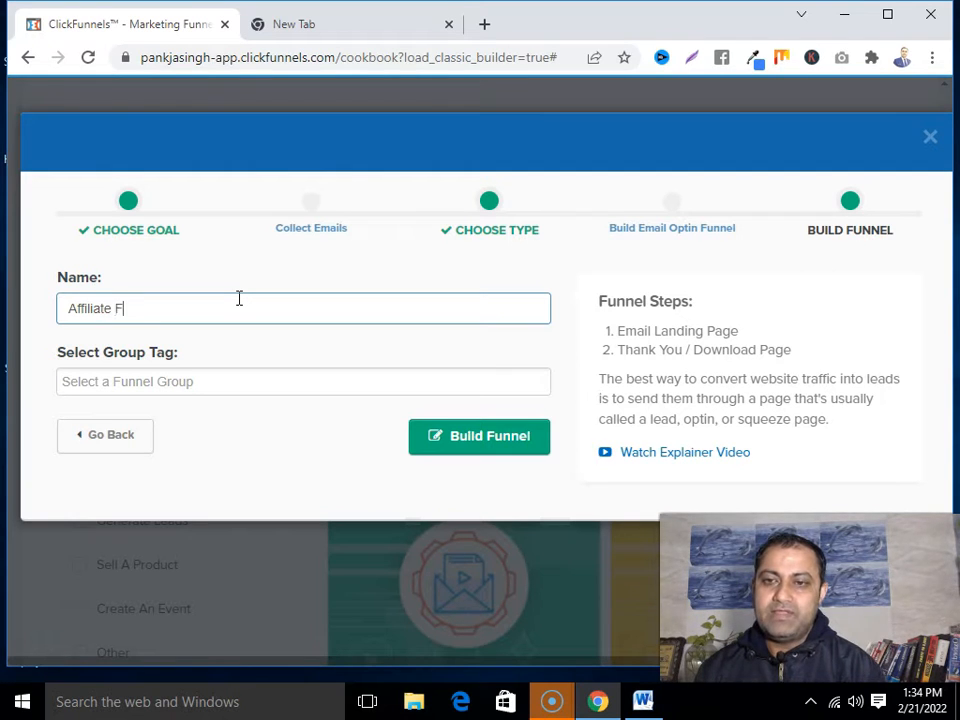
pyautogui.write('el')
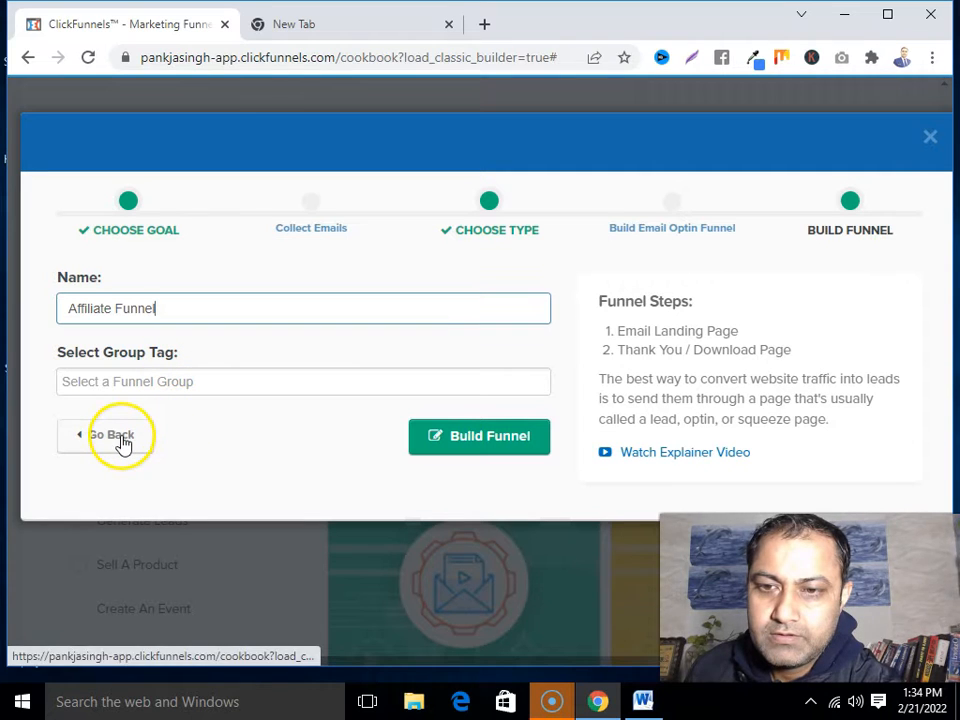
pyautogui.click(478, 445)
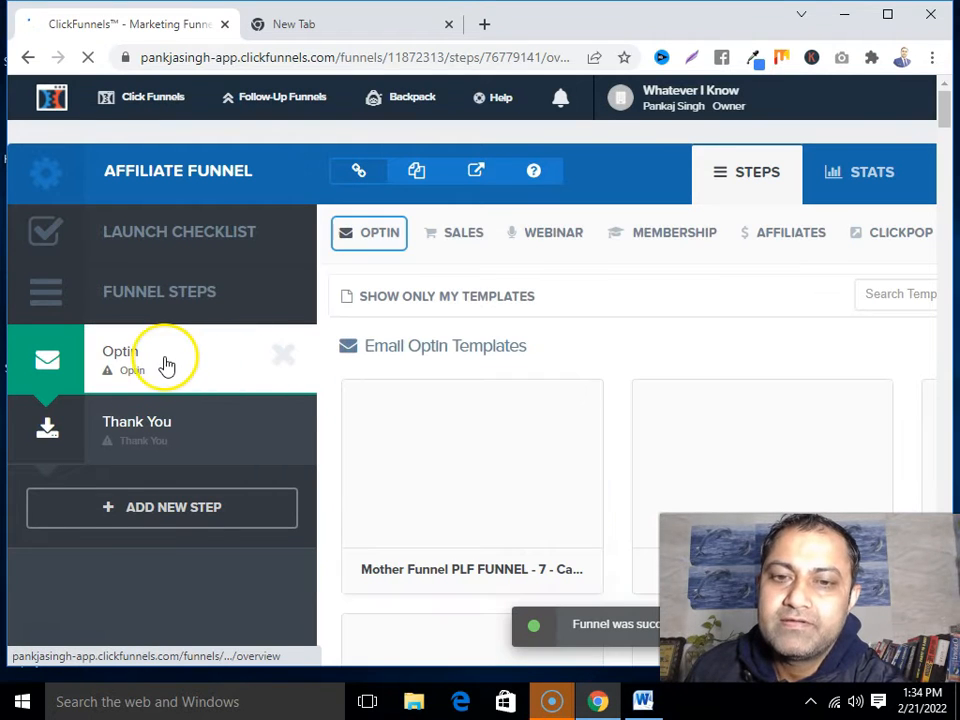
# Scroll through the Email Optin Templates, including Video BG Squeeze, 2 Step Video Optin and Grey Video Optin
pyautogui.scroll(-3, 407, 460)
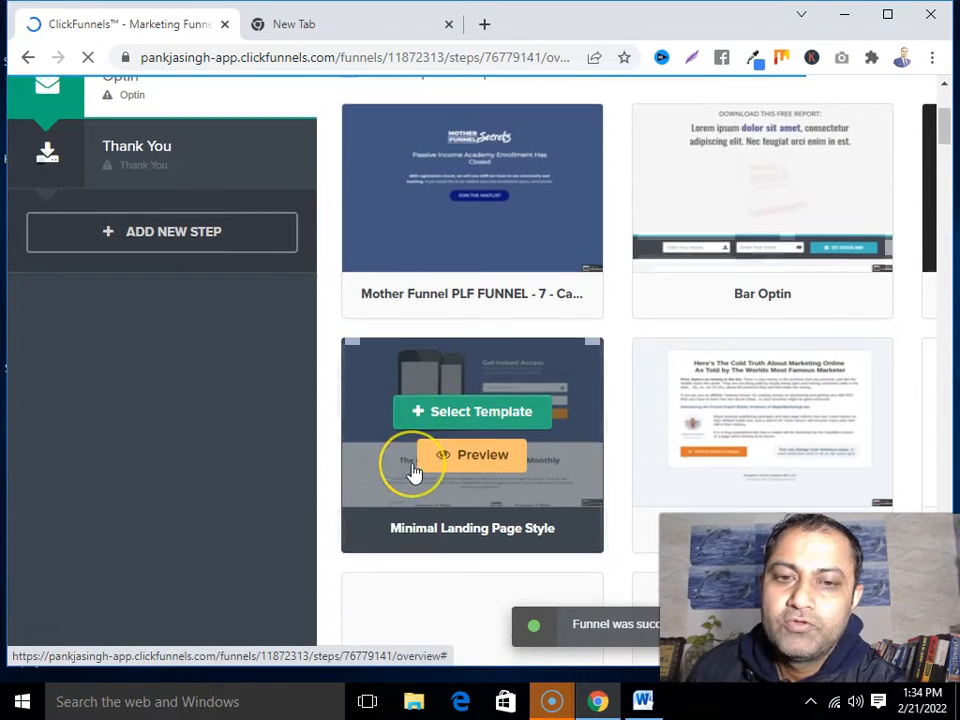
pyautogui.scroll(1, 413, 471)
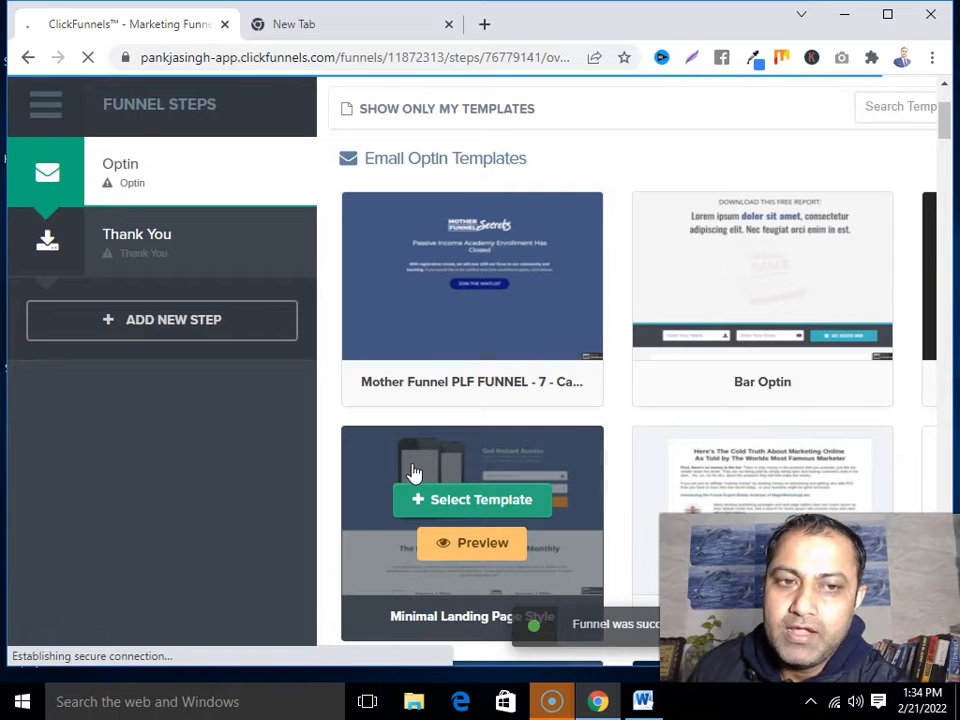
pyautogui.scroll(-1, 414, 471)
pyautogui.scroll(-2, 595, 398)
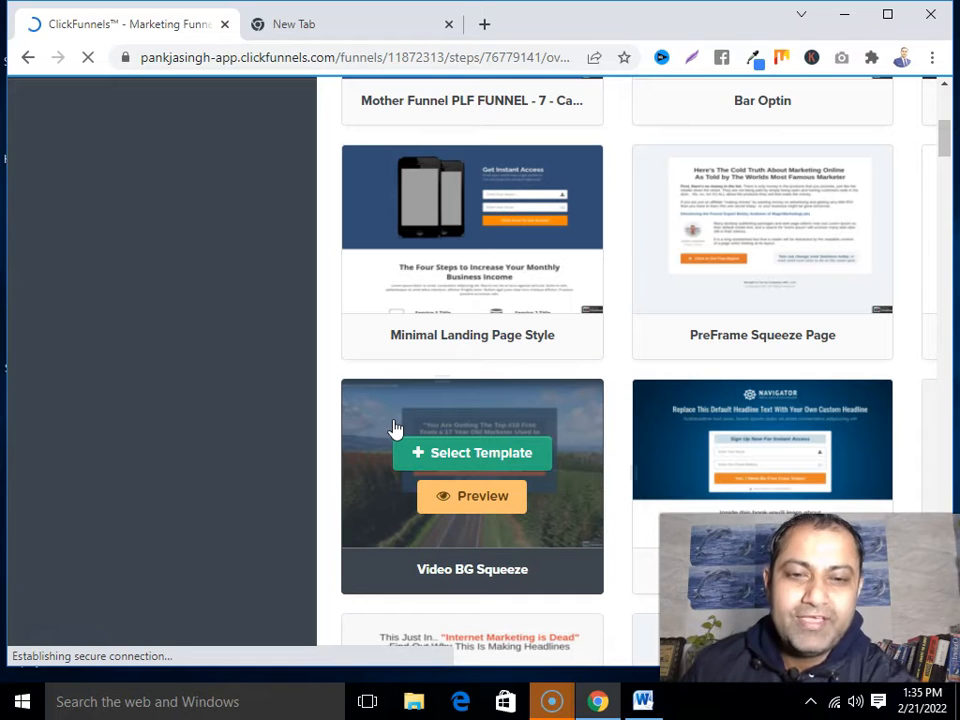
pyautogui.scroll(-2, 600, 450)
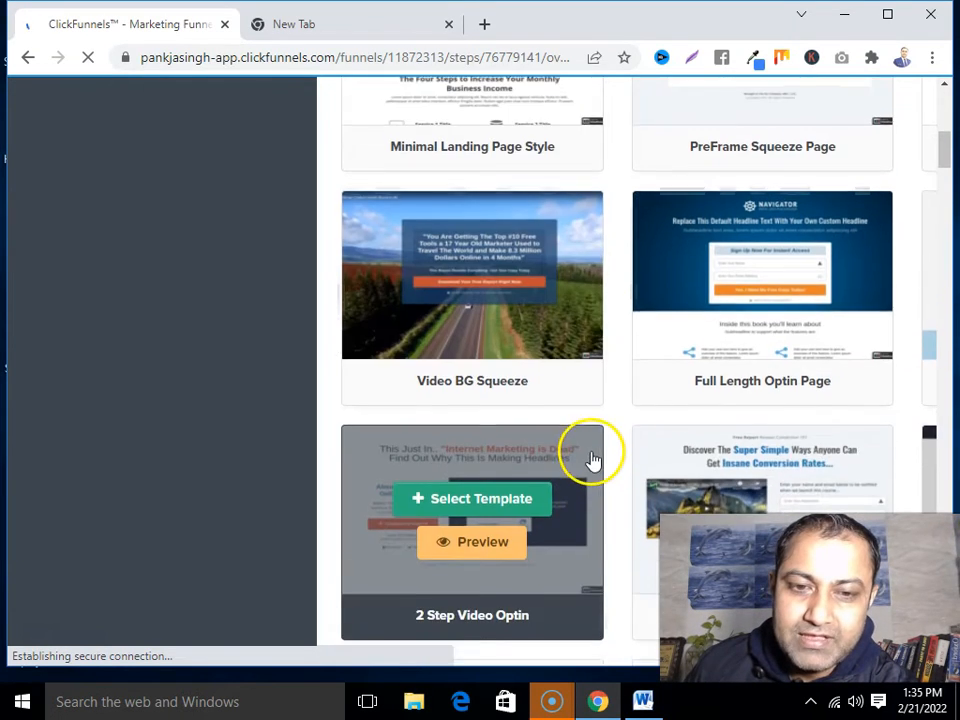
pyautogui.scroll(-3, 590, 458)
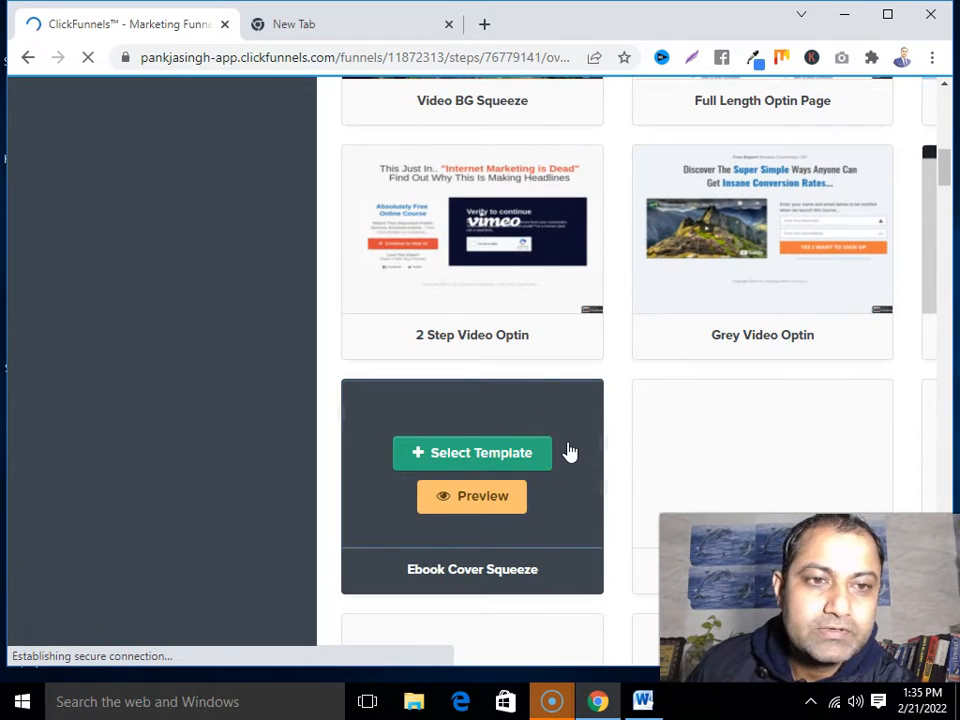
pyautogui.scroll(-2, 570, 452)
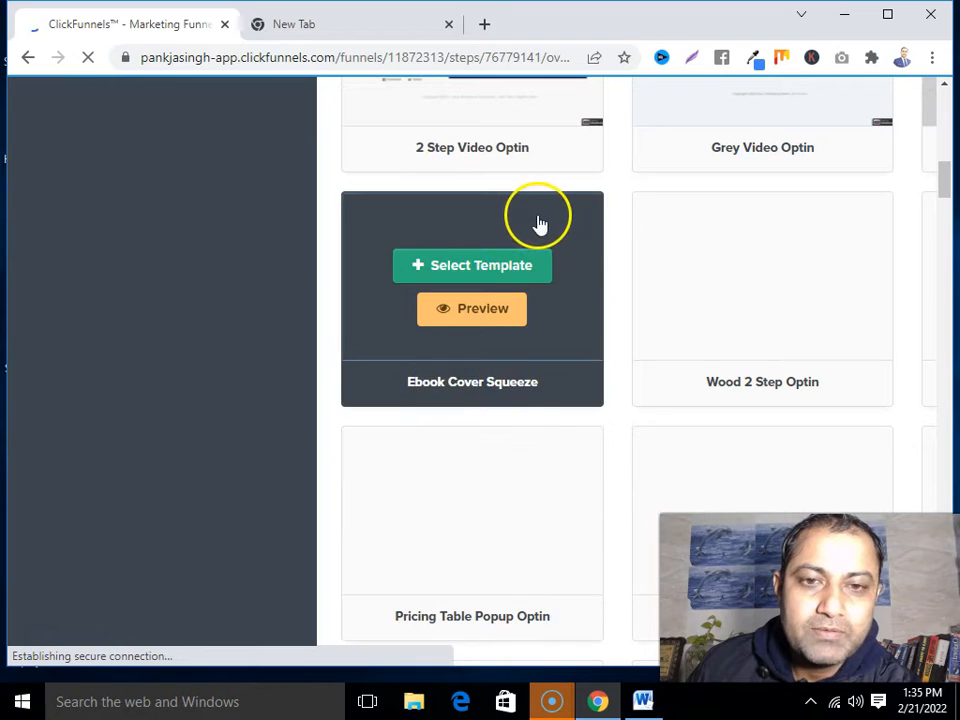
pyautogui.scroll(4, 765, 343)
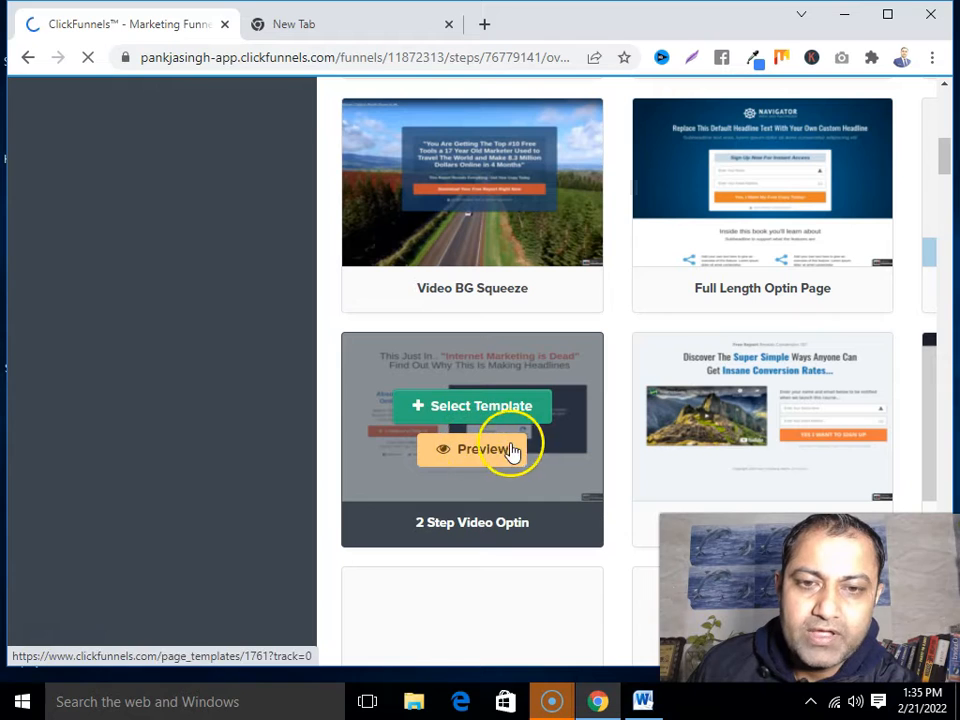
# Preview the 2 Step Video Optin template and return to the template list
pyautogui.click(500, 456)
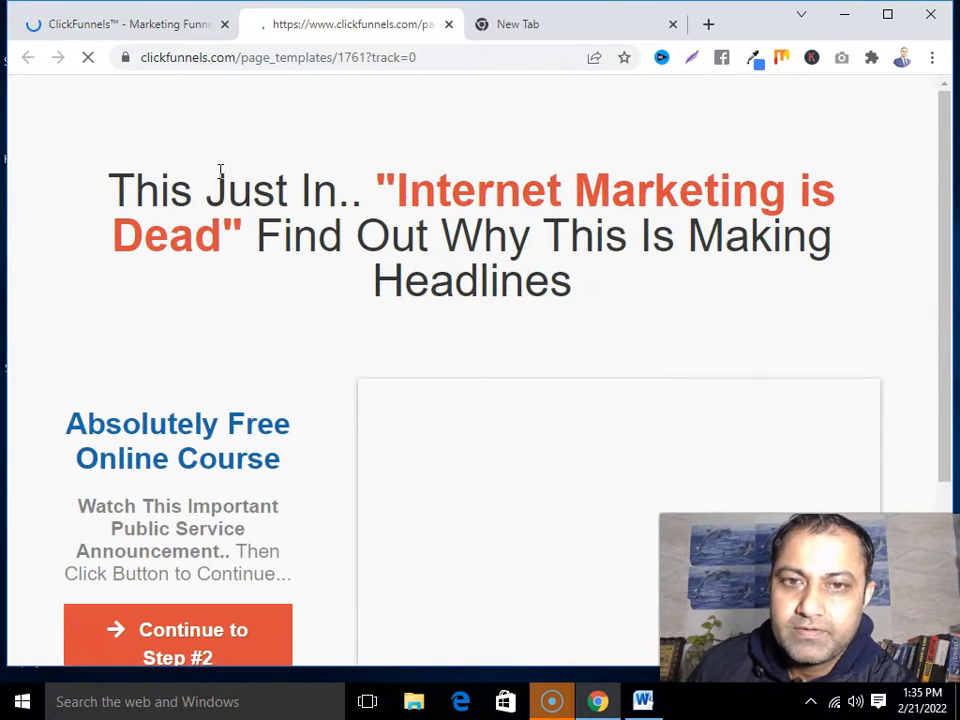
pyautogui.scroll(-3, 240, 244)
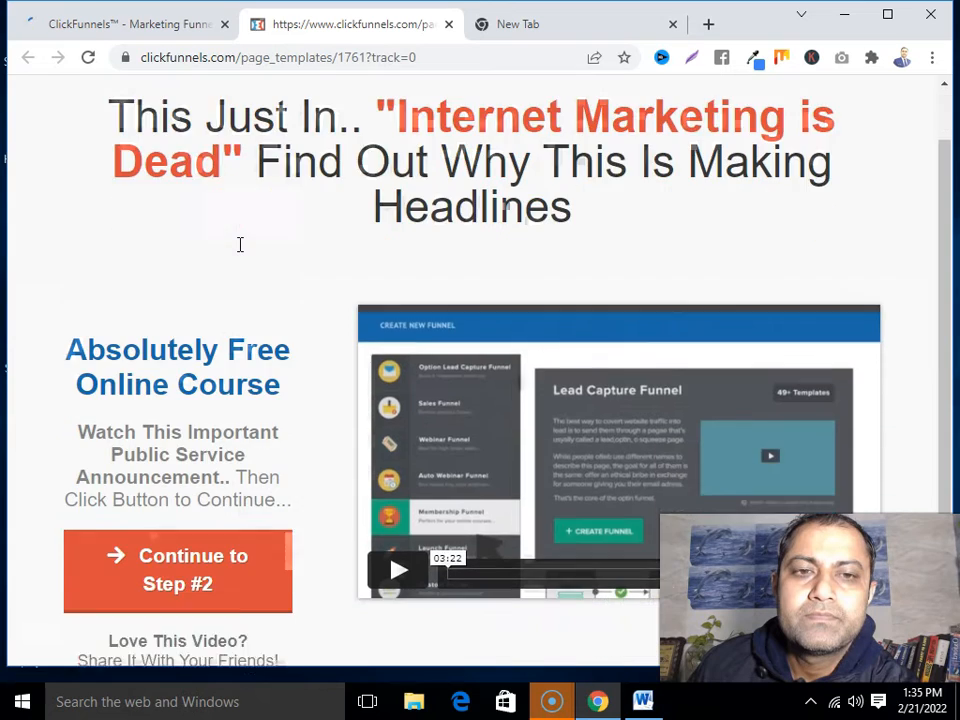
pyautogui.scroll(3, 240, 244)
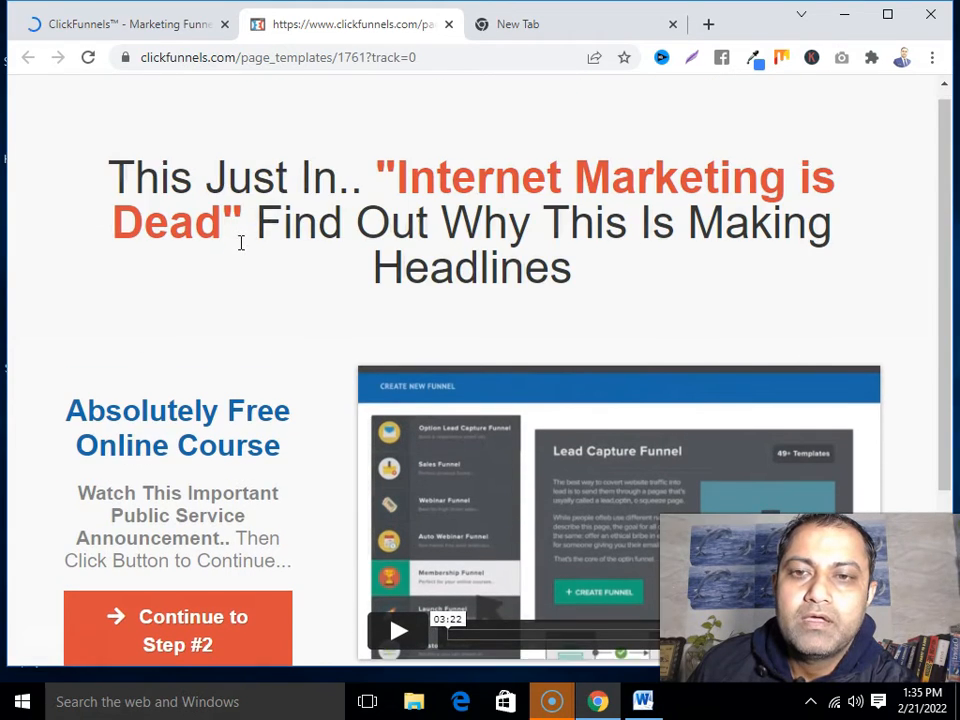
pyautogui.click(169, 26)
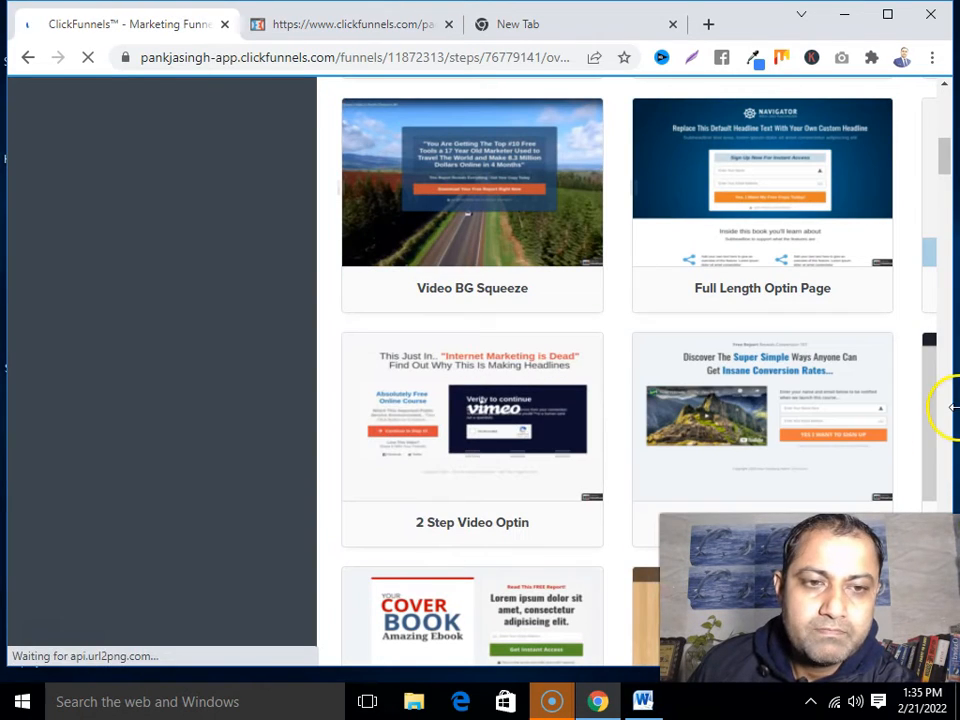
# Preview the next video optin template with signup form, then return to the template list
pyautogui.click(777, 456)
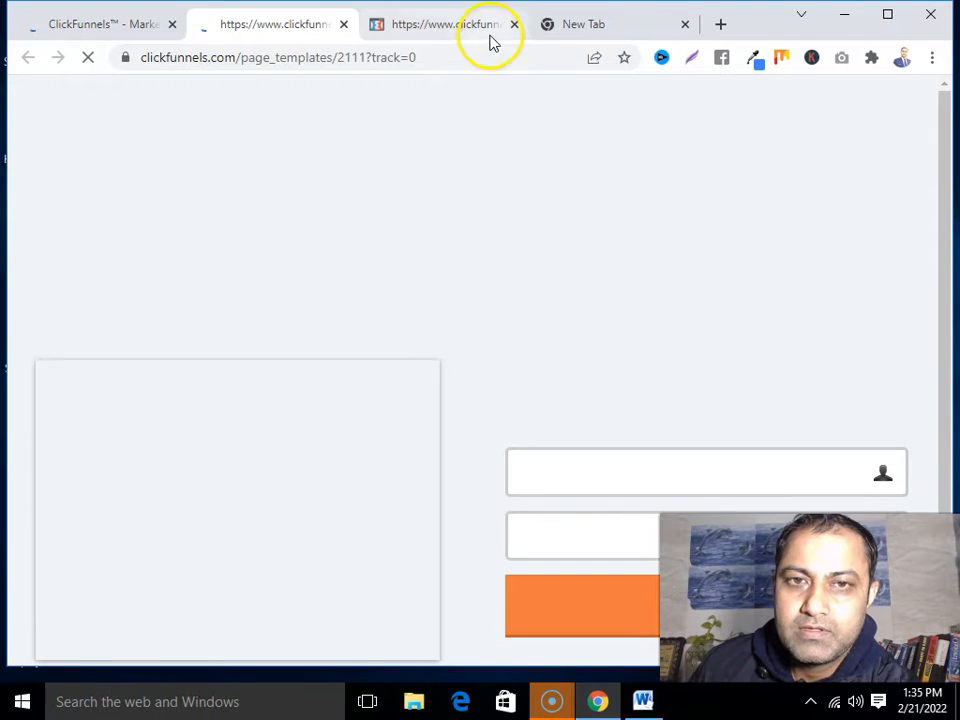
pyautogui.click(343, 24)
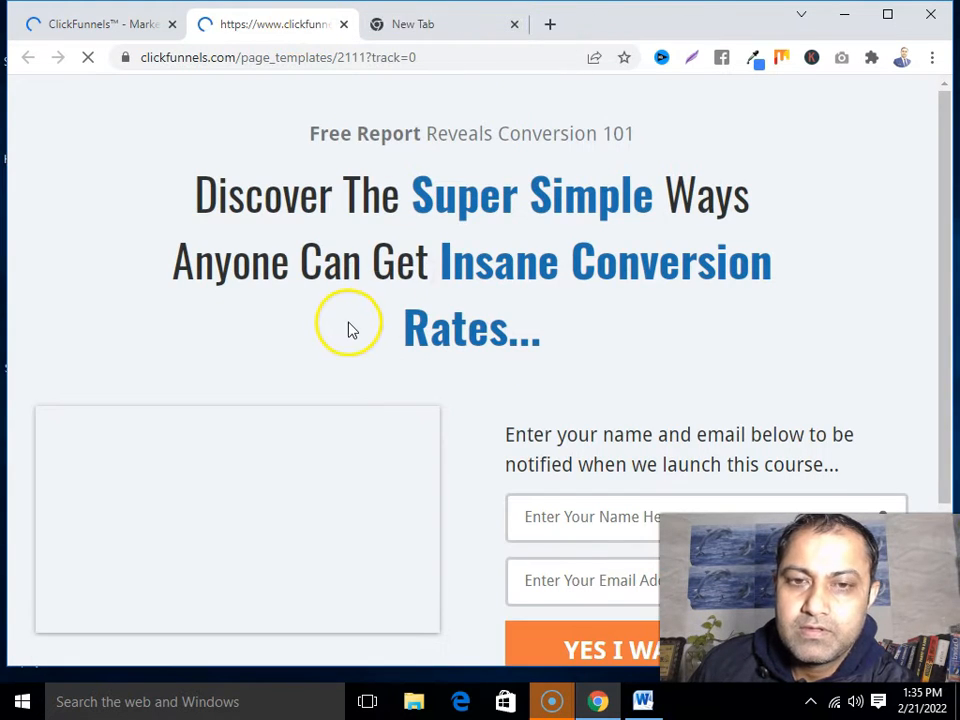
pyautogui.scroll(-3, 347, 335)
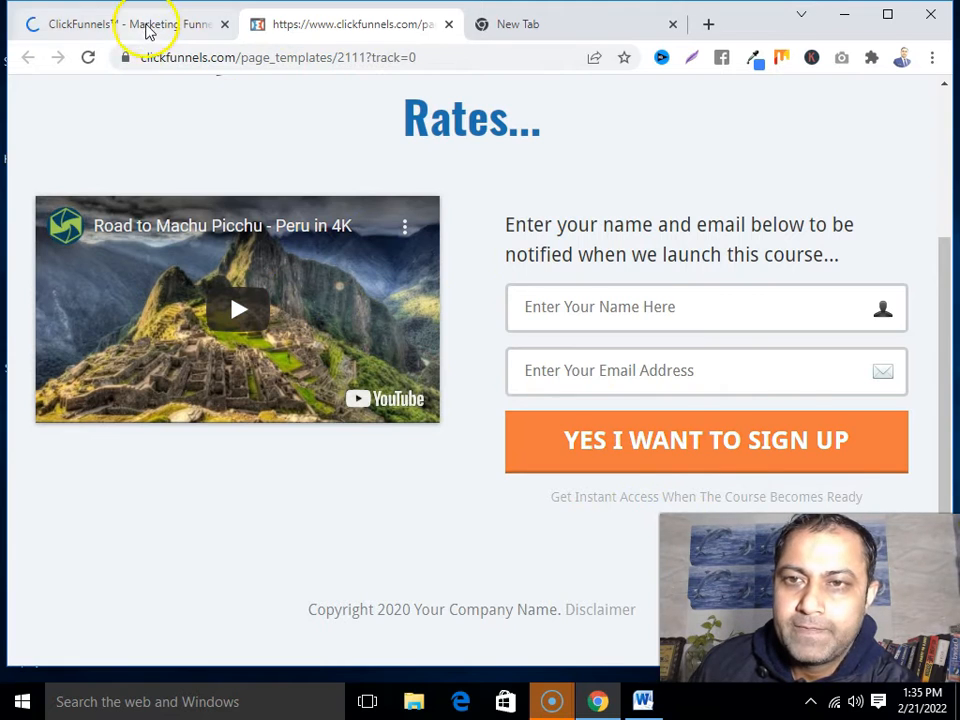
pyautogui.click(146, 26)
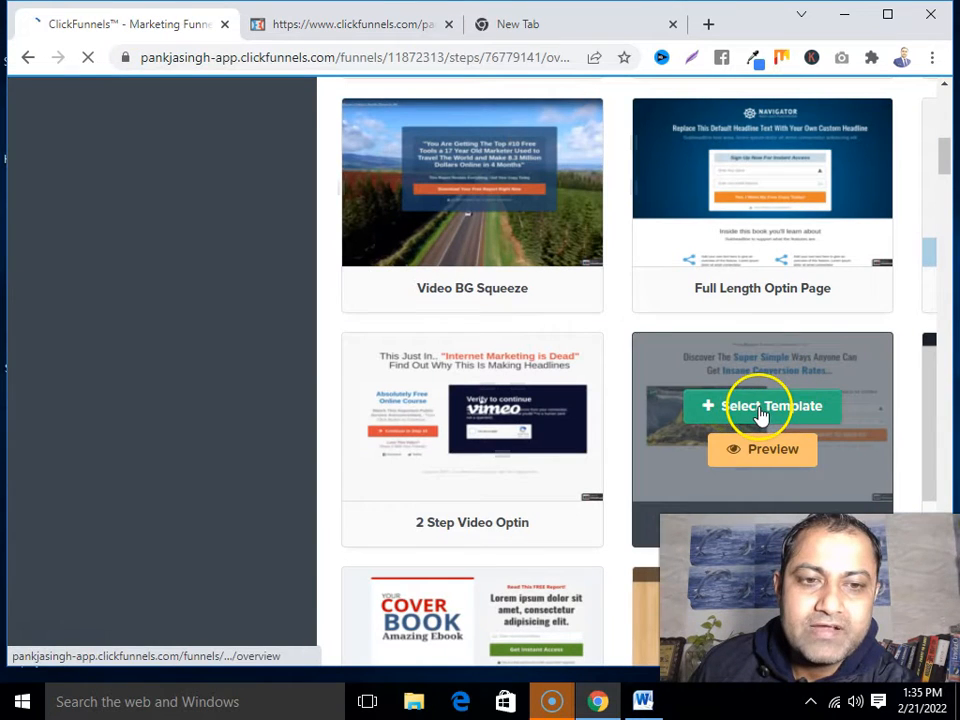
# Select the Insane Conversion Rates video optin template and open the Optin page in the editor
pyautogui.click(756, 409)
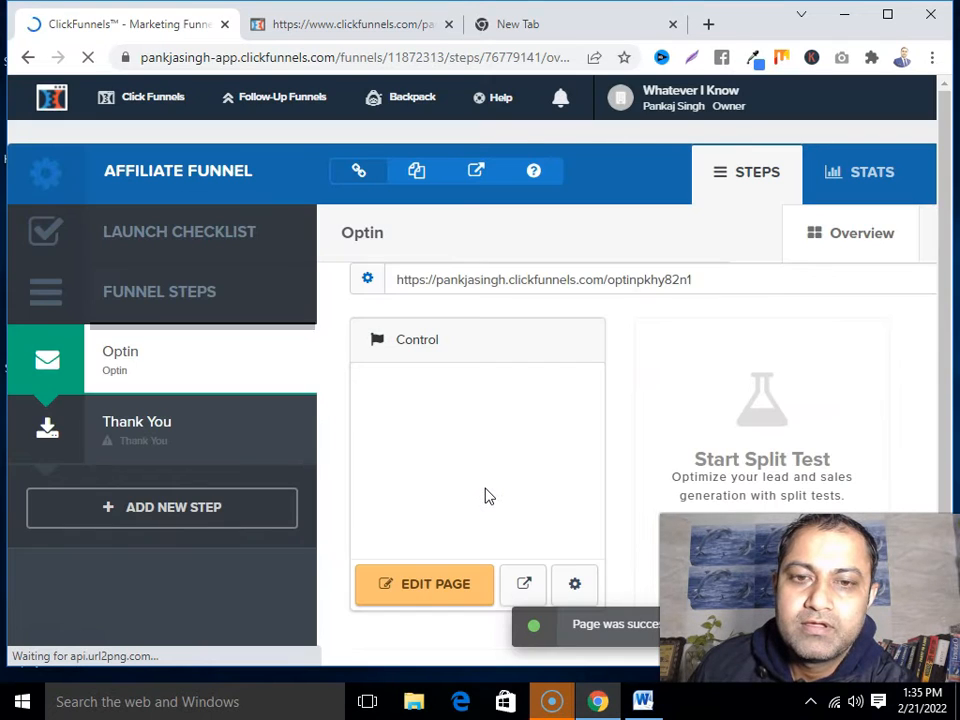
pyautogui.scroll(-1, 486, 490)
pyautogui.click(429, 493)
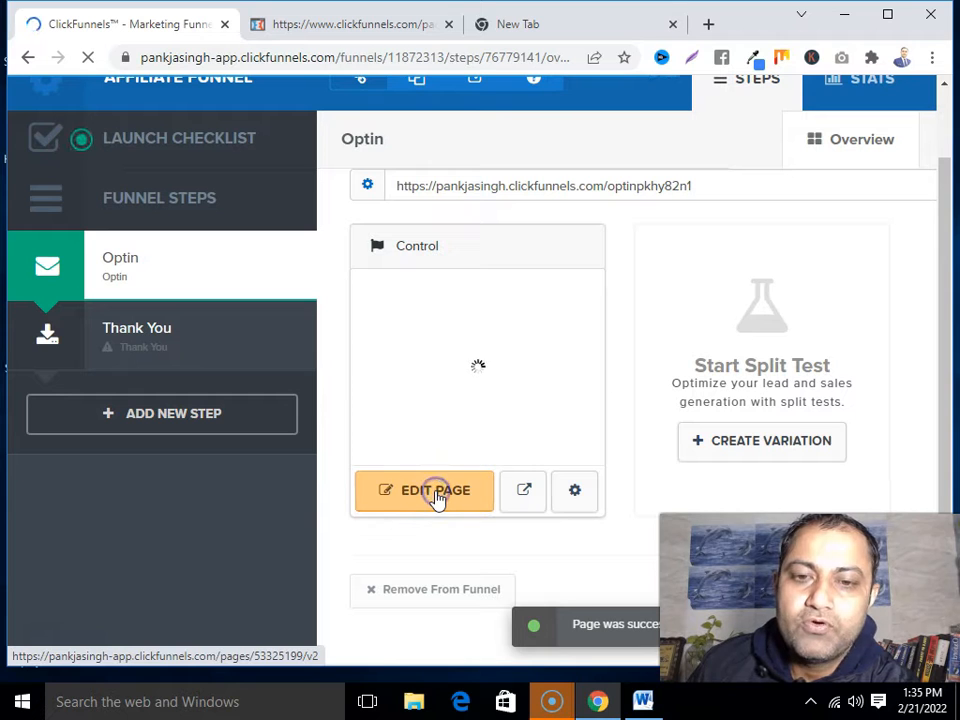
pyautogui.click(445, 500)
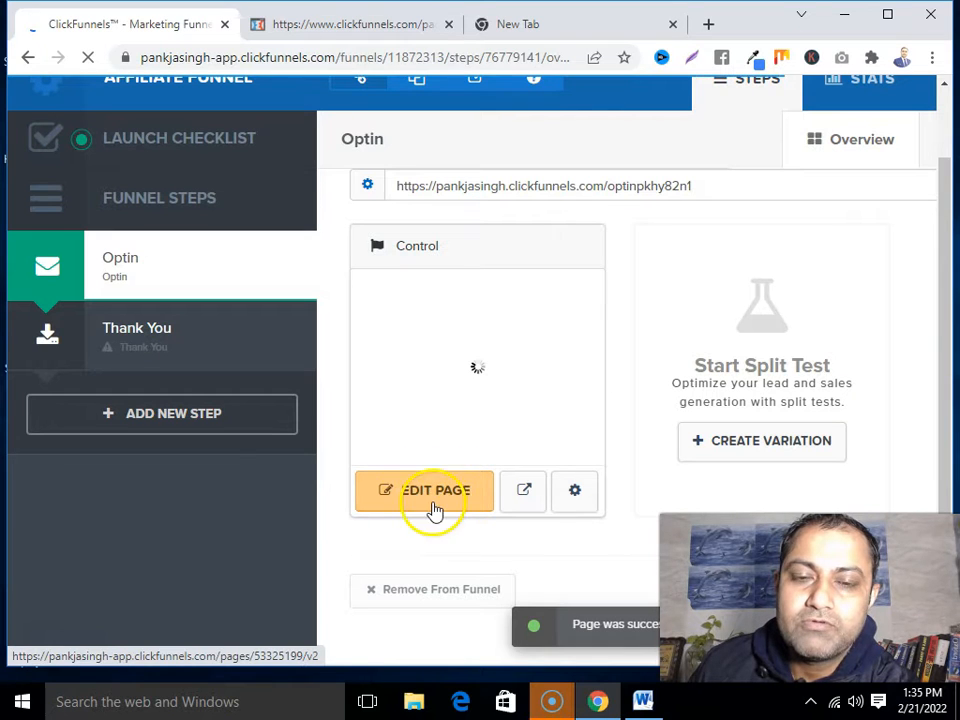
pyautogui.click(463, 495)
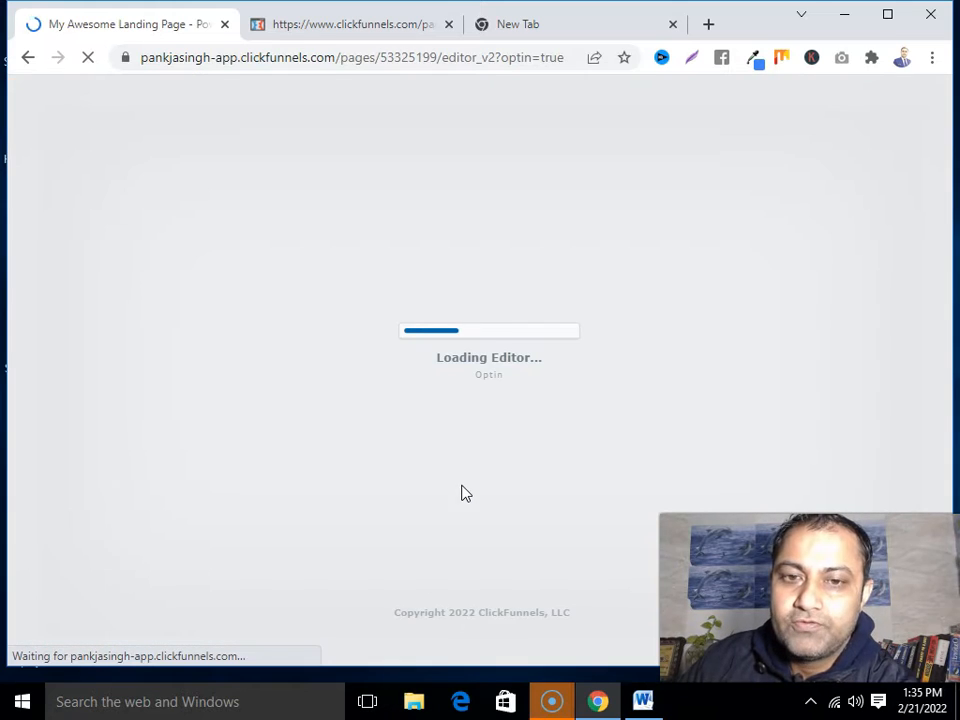
pyautogui.click(480, 474)
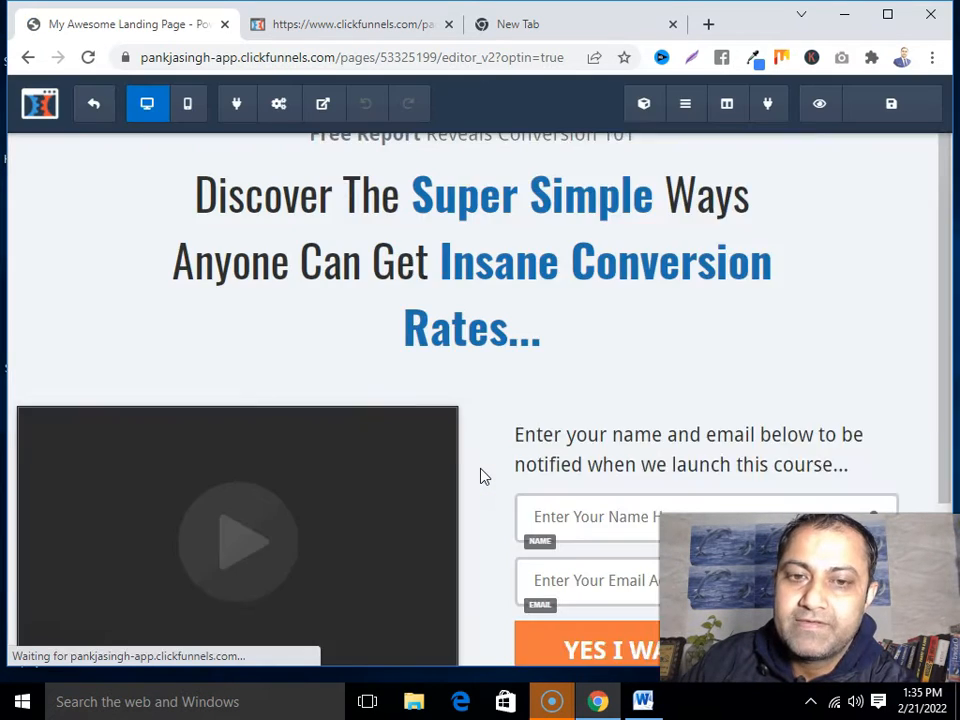
# Delete the headline words after 'Discover', from 'The' through 'Rates...'
pyautogui.click(549, 433)
pyautogui.scroll(-3, 549, 435)
pyautogui.scroll(2, 551, 430)
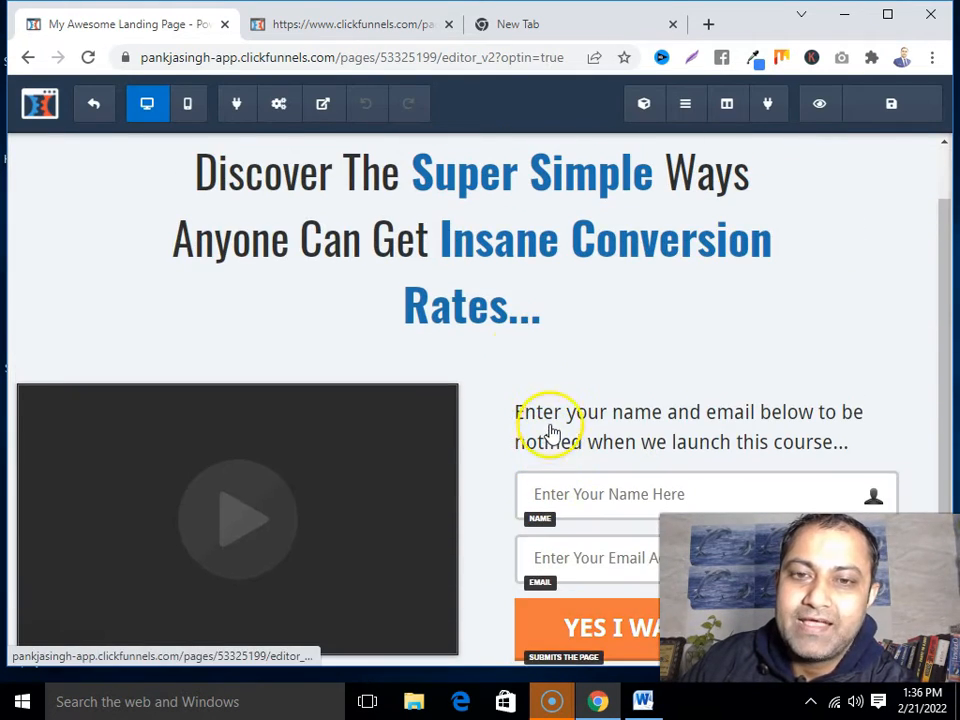
pyautogui.click(238, 188)
pyautogui.click(343, 186)
pyautogui.click(207, 177)
pyautogui.moveTo(207, 177); pyautogui.dragTo(548, 293)
pyautogui.click(434, 240)
pyautogui.moveTo(344, 172); pyautogui.dragTo(553, 307)
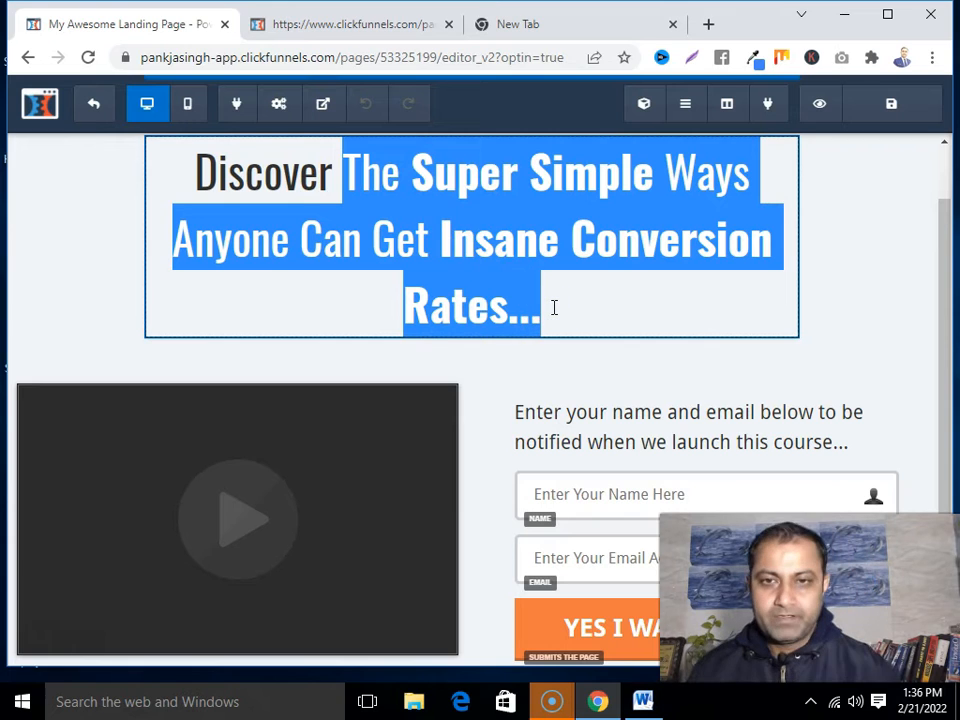
pyautogui.press('BackSpace')
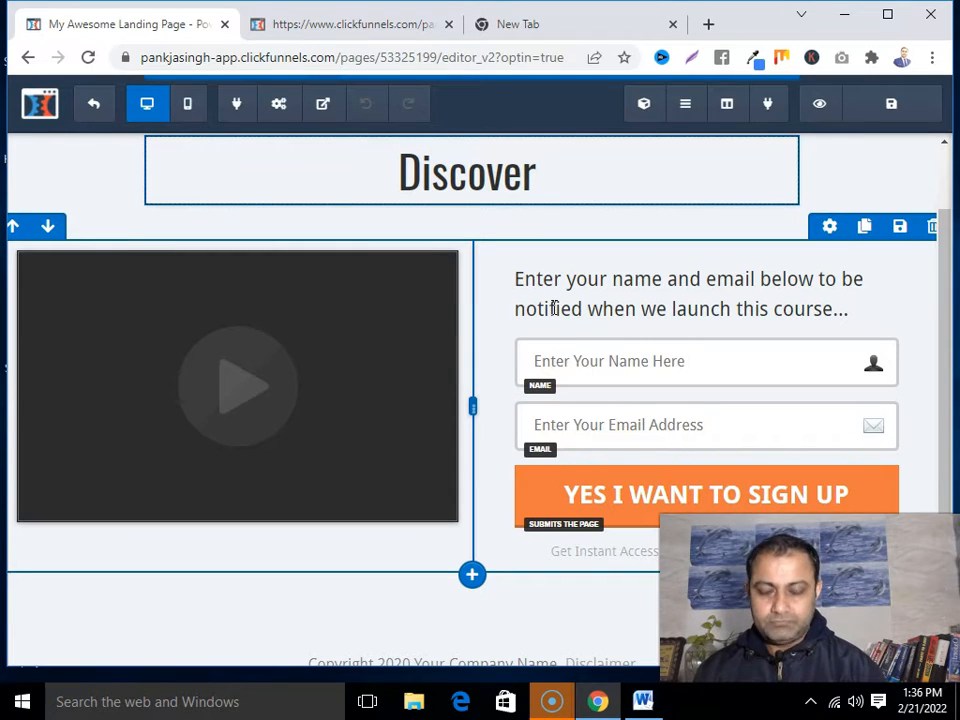
# Type 'How To Build A Figure Affiliate Marketing Business In 7 Simple Steps!' after 'Discover'
pyautogui.write('How To Bu')
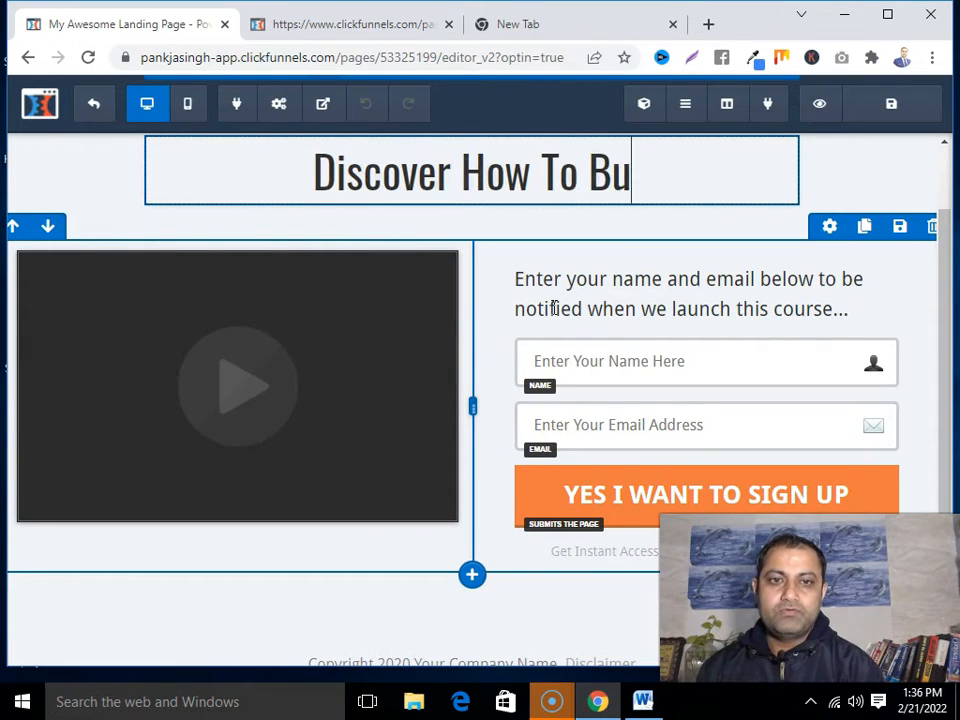
pyautogui.write('ild A ')
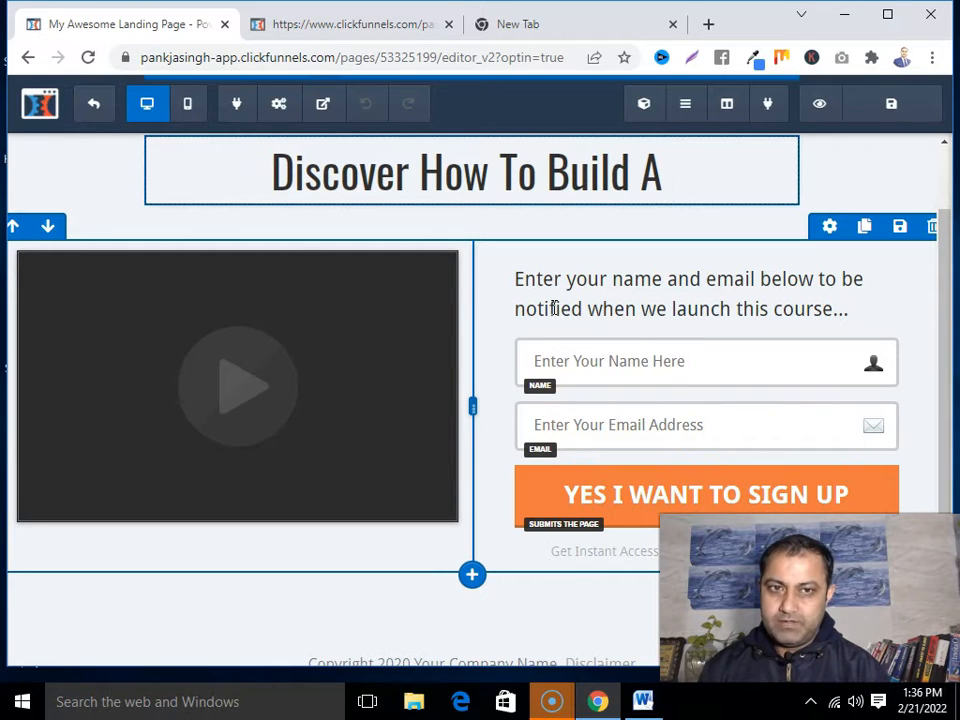
pyautogui.write('Fig')
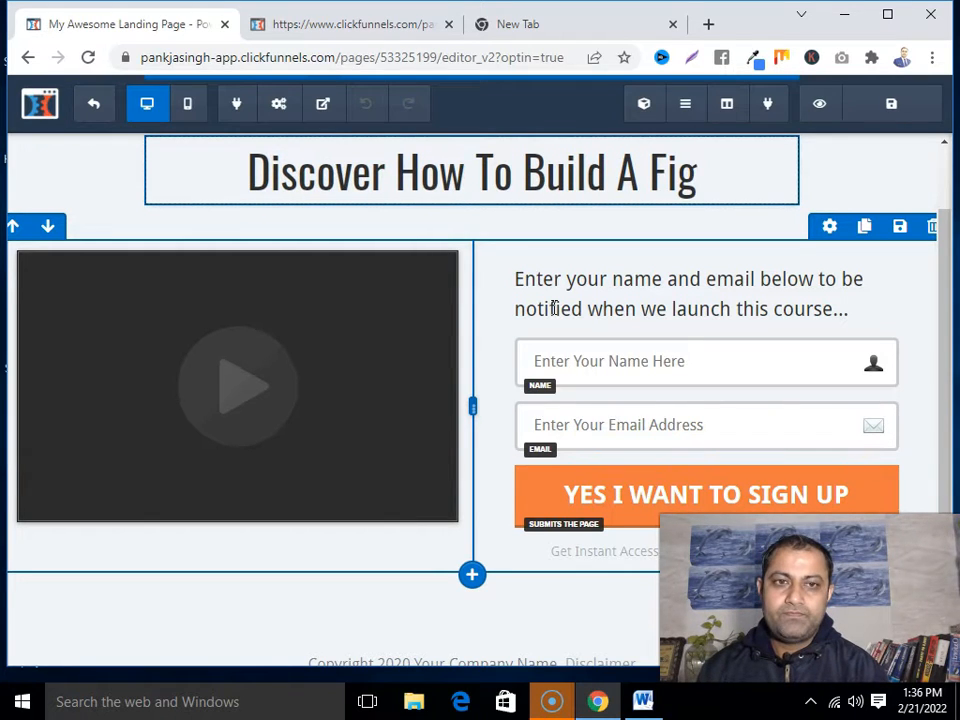
pyautogui.write('ure Affi')
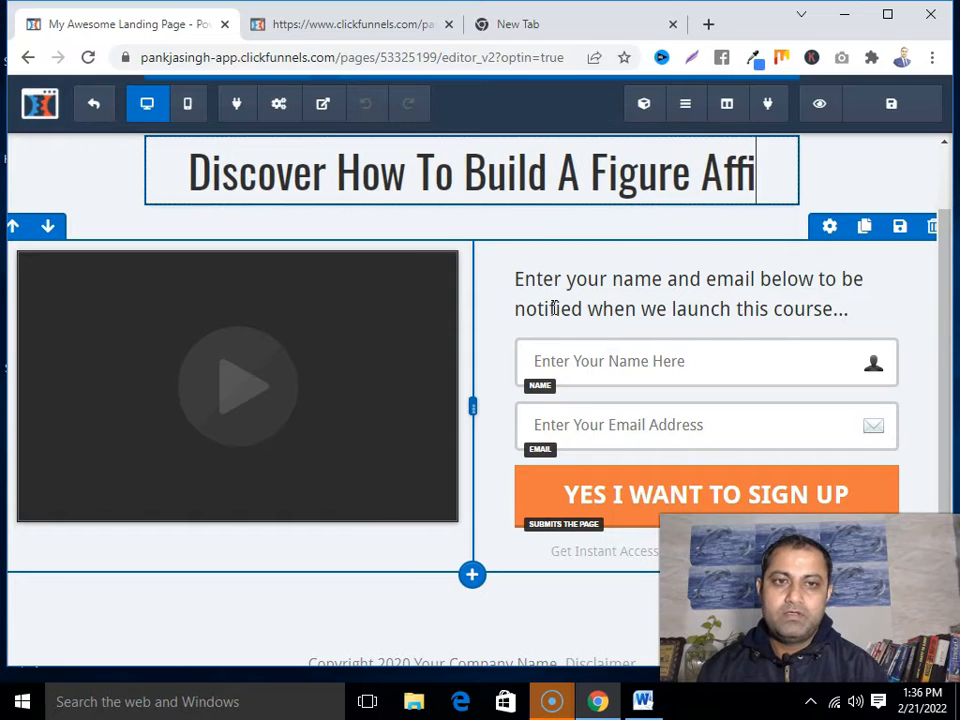
pyautogui.write('liate Mark')
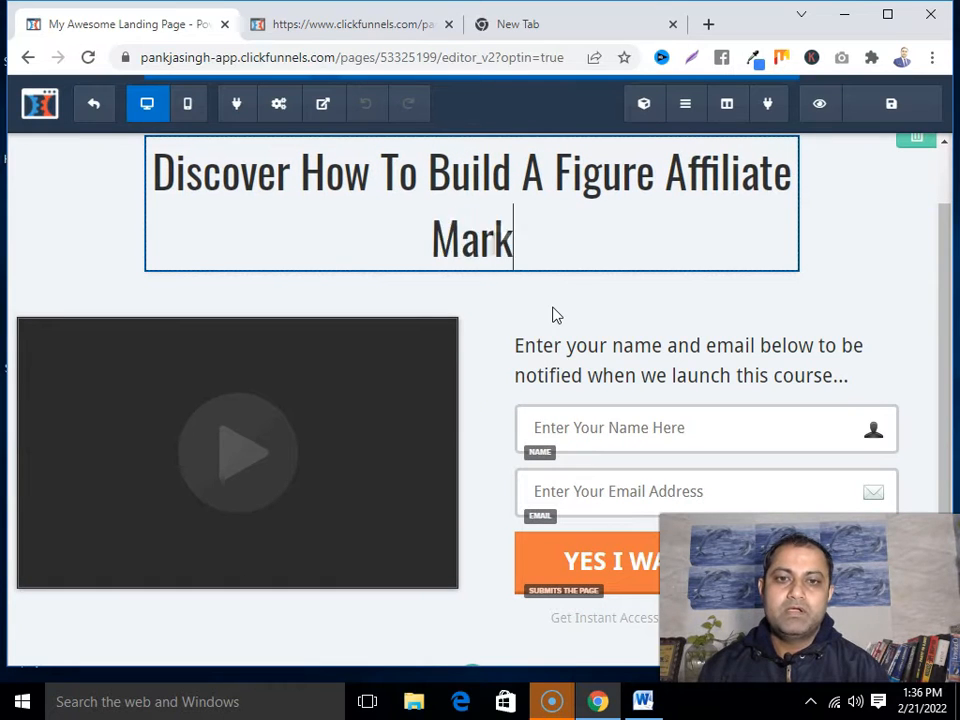
pyautogui.write('eting Business')
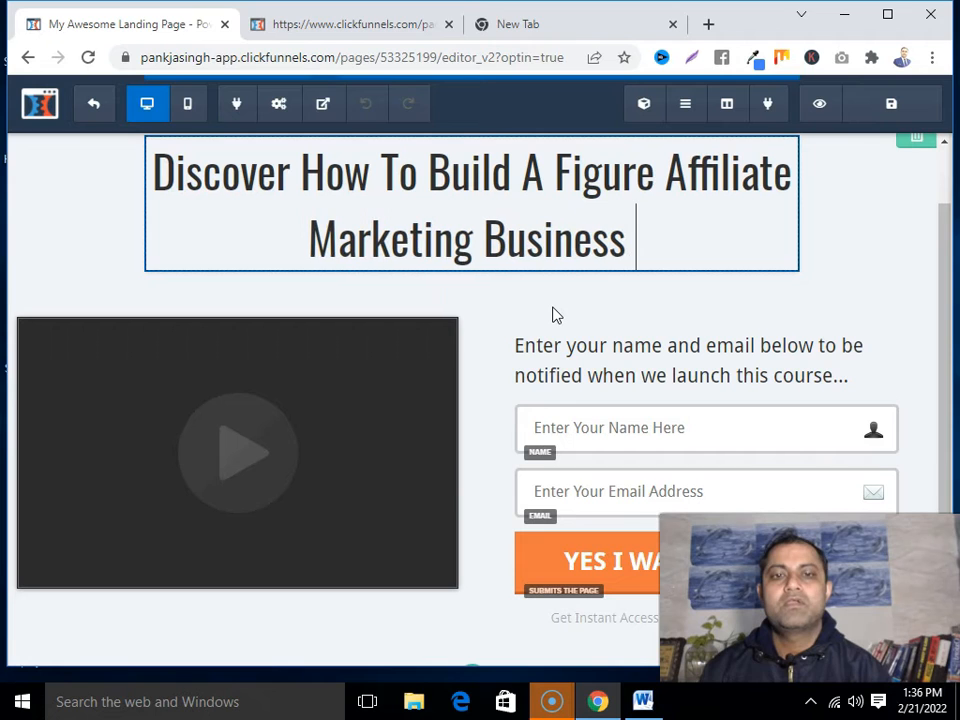
pyautogui.write(' In')
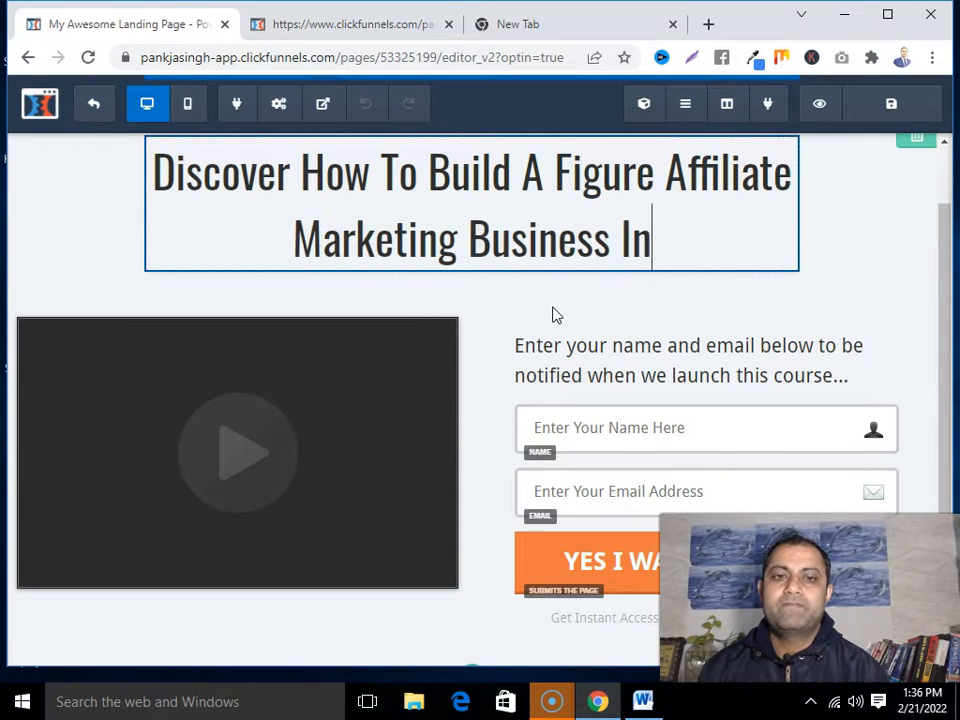
pyautogui.write(' 7 Simpl')
pyautogui.press('BackSpace')
pyautogui.write('ple Steps')
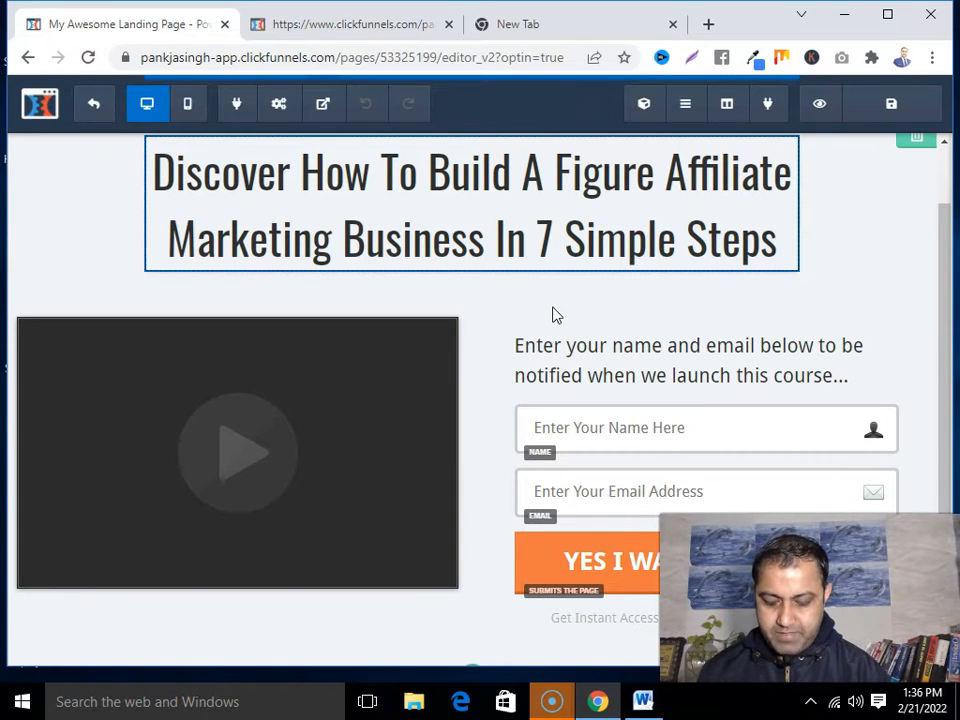
pyautogui.write('!')
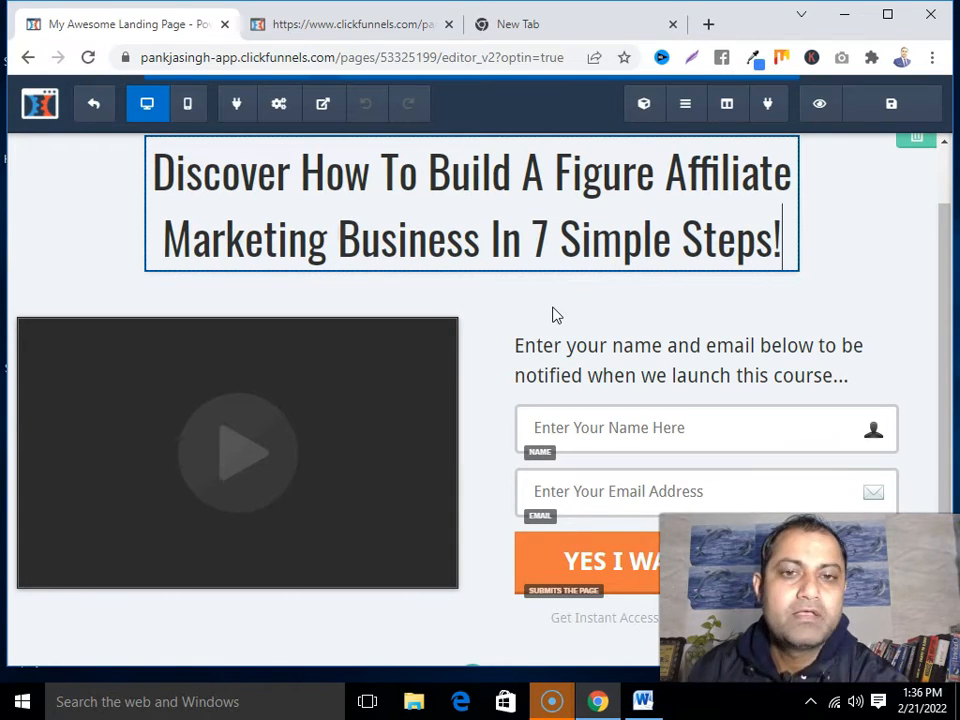
pyautogui.click(876, 237)
pyautogui.click(607, 296)
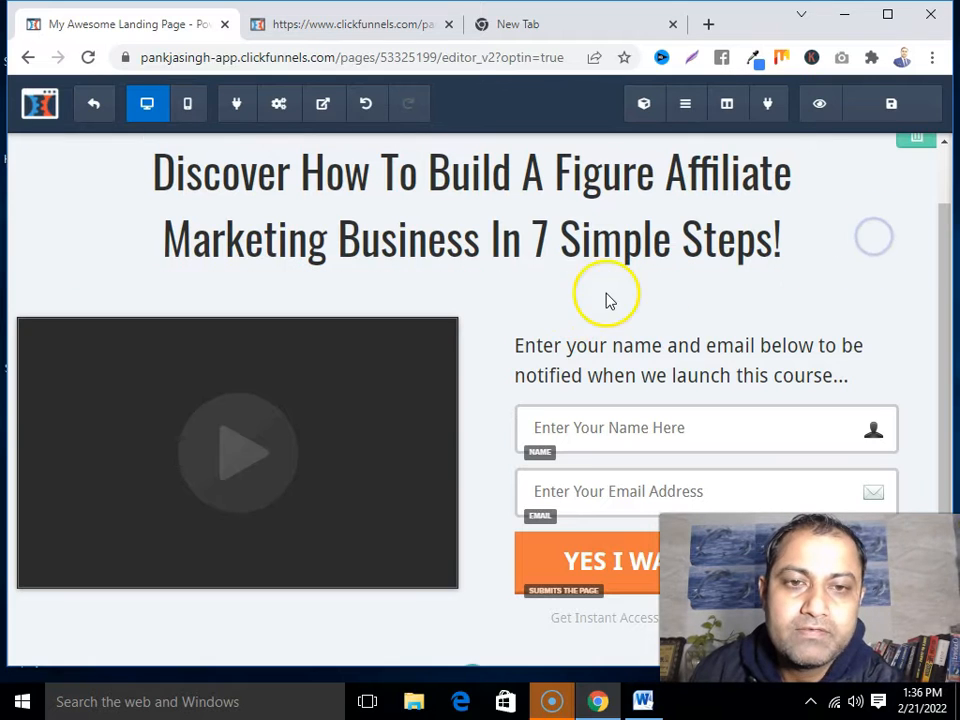
pyautogui.moveTo(478, 274)
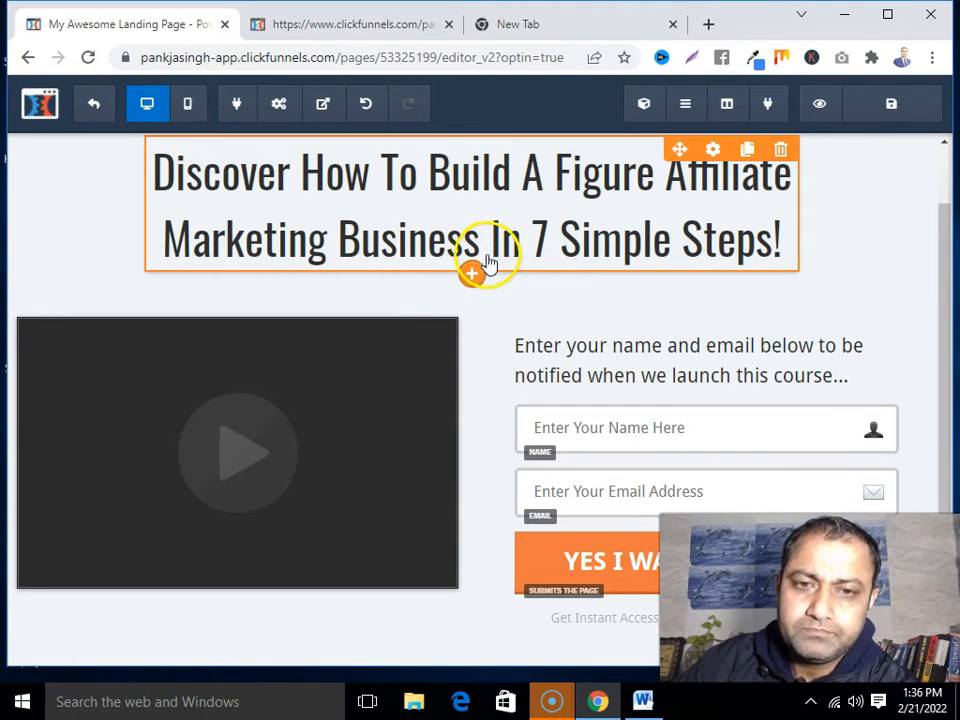
# Add a Sub-Headline below the headline reading 'Even if you're beginner or have no prior experience...'
pyautogui.click(474, 272)
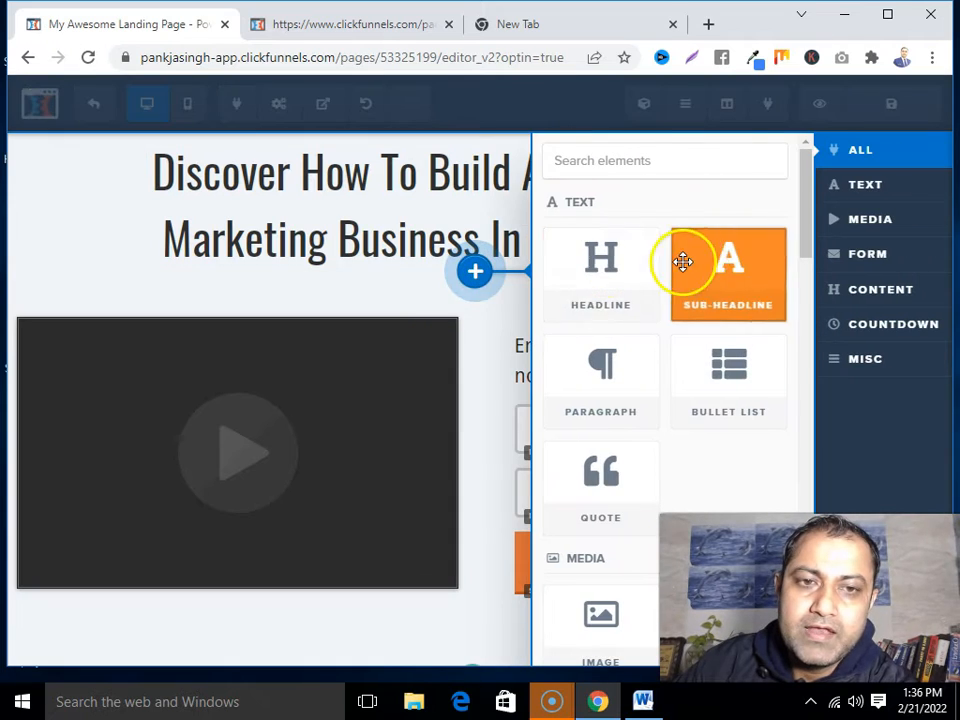
pyautogui.click(731, 270)
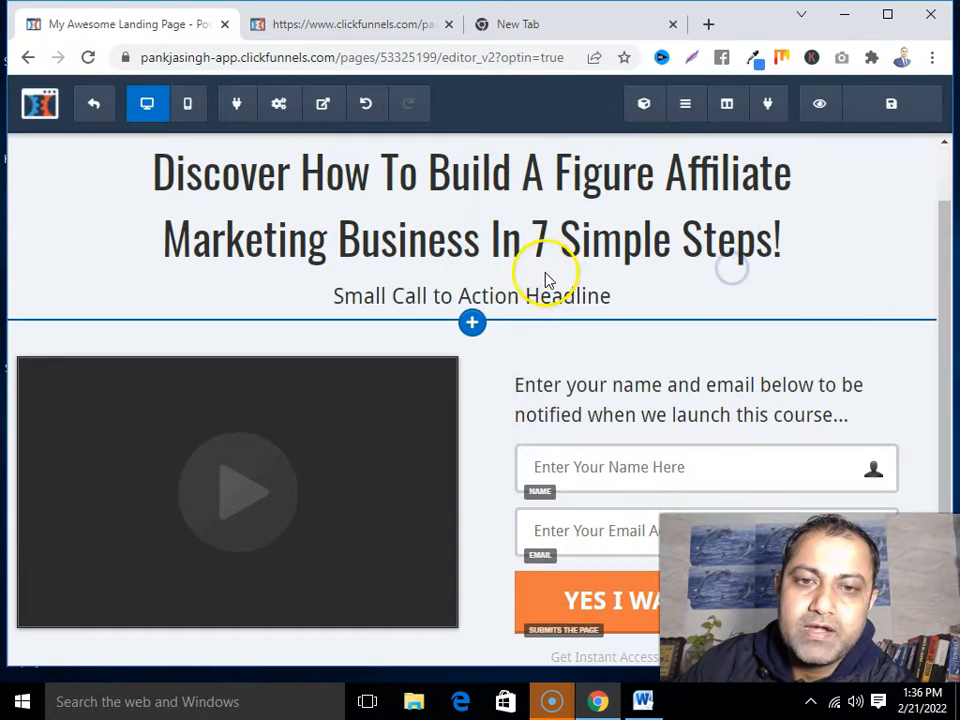
pyautogui.doubleClick(508, 294)
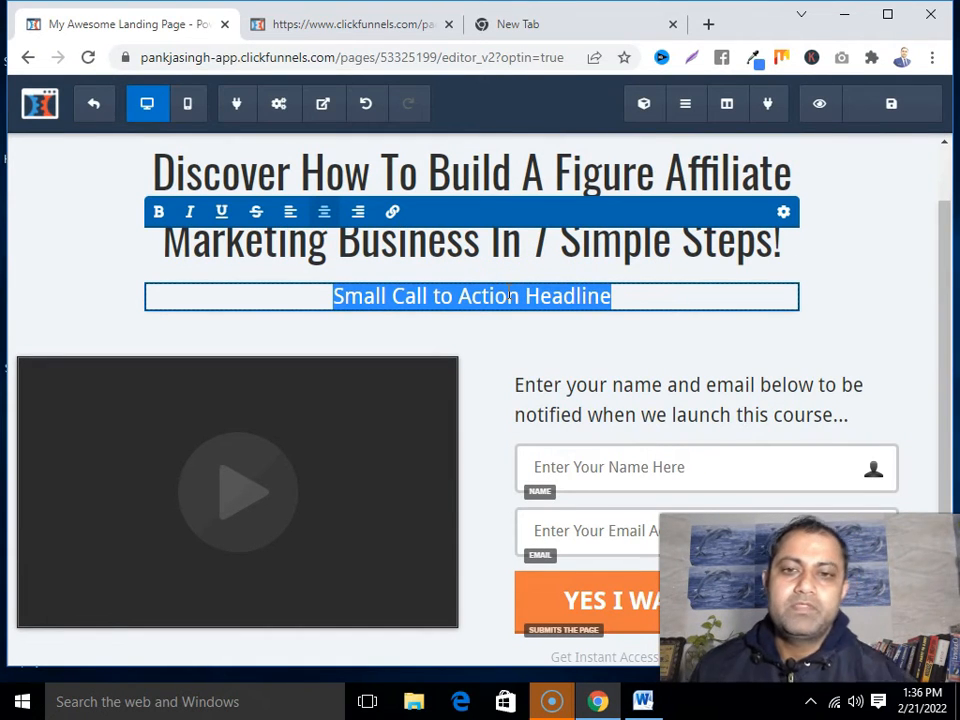
pyautogui.write('Even')
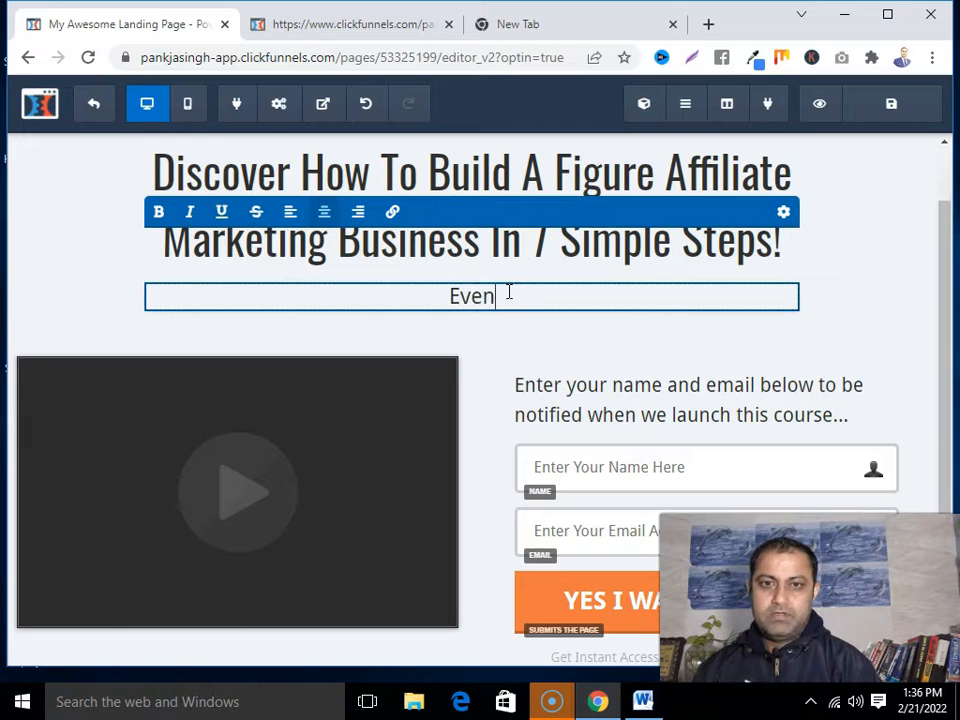
pyautogui.write(' if you')
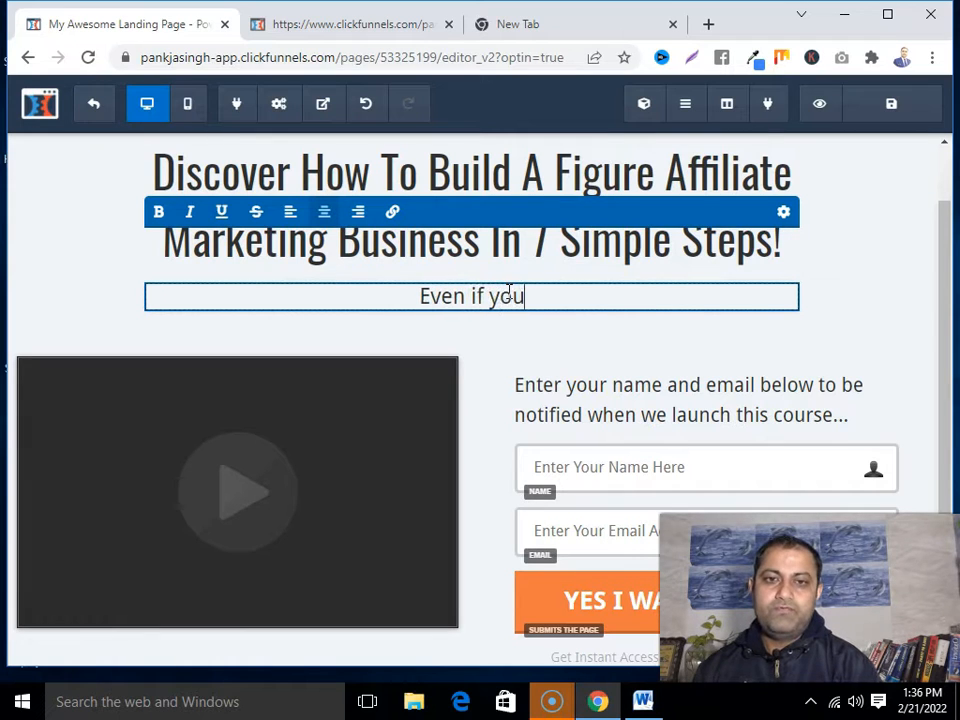
pyautogui.write("'re beginner")
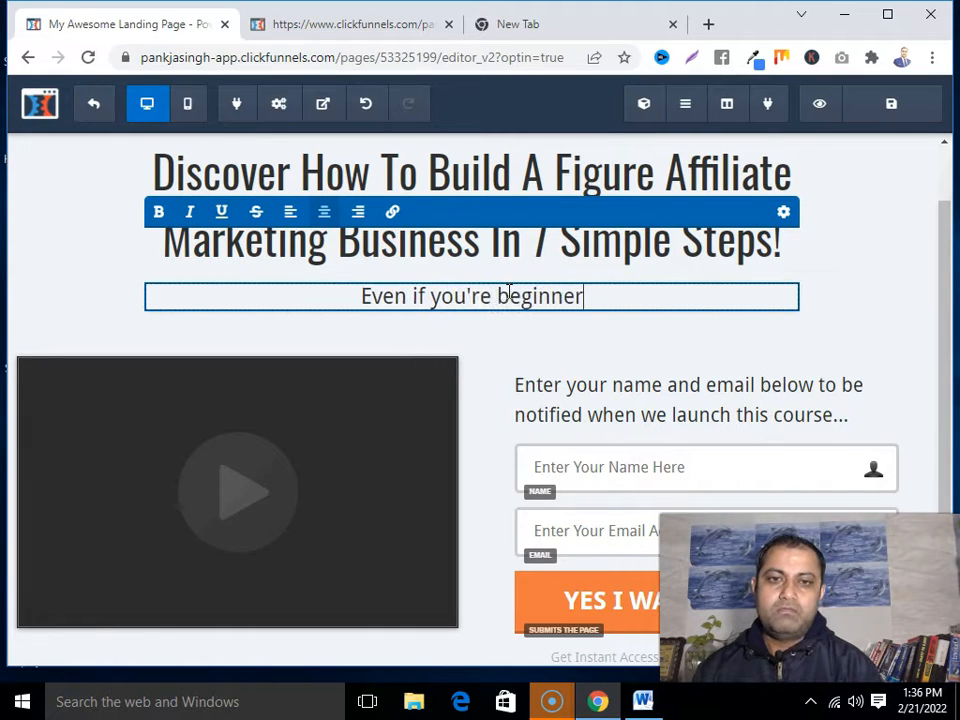
pyautogui.write(' or have ')
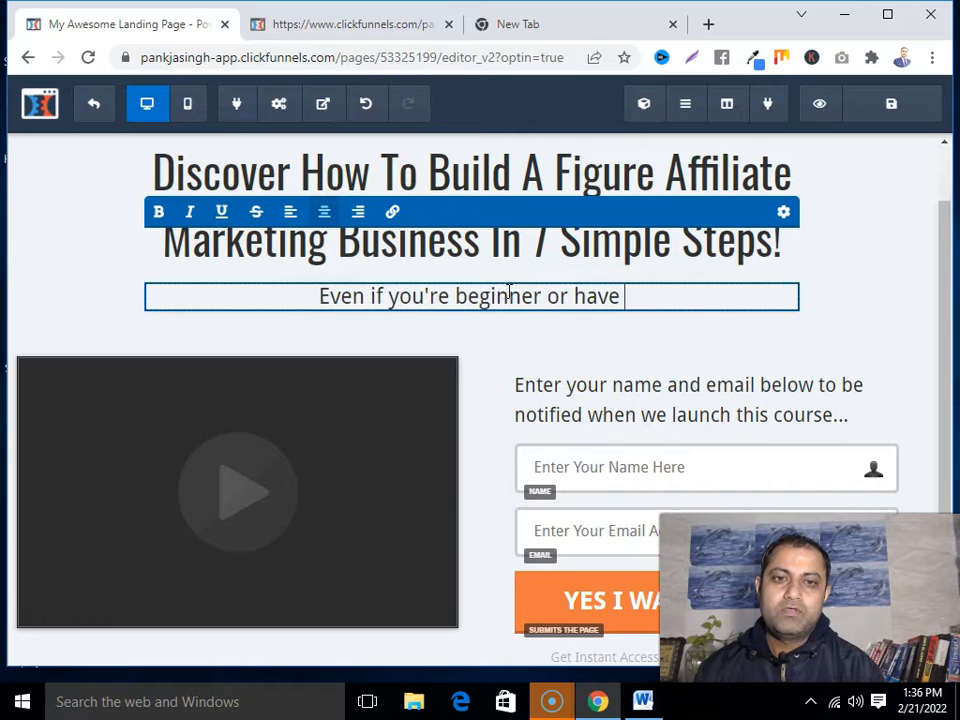
pyautogui.write('no prio')
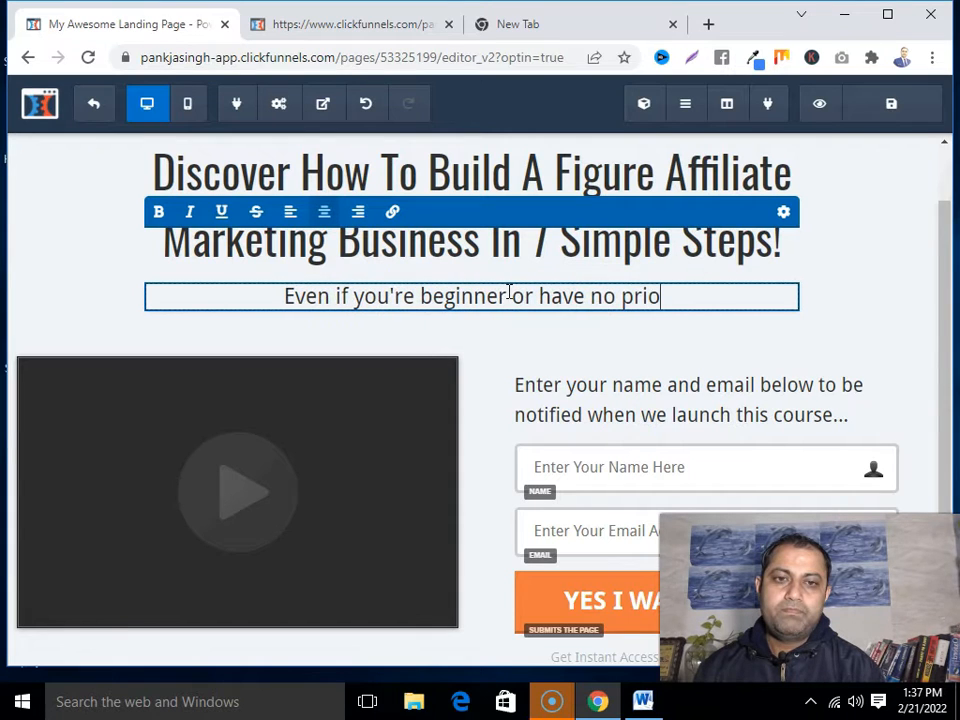
pyautogui.write('r experience...')
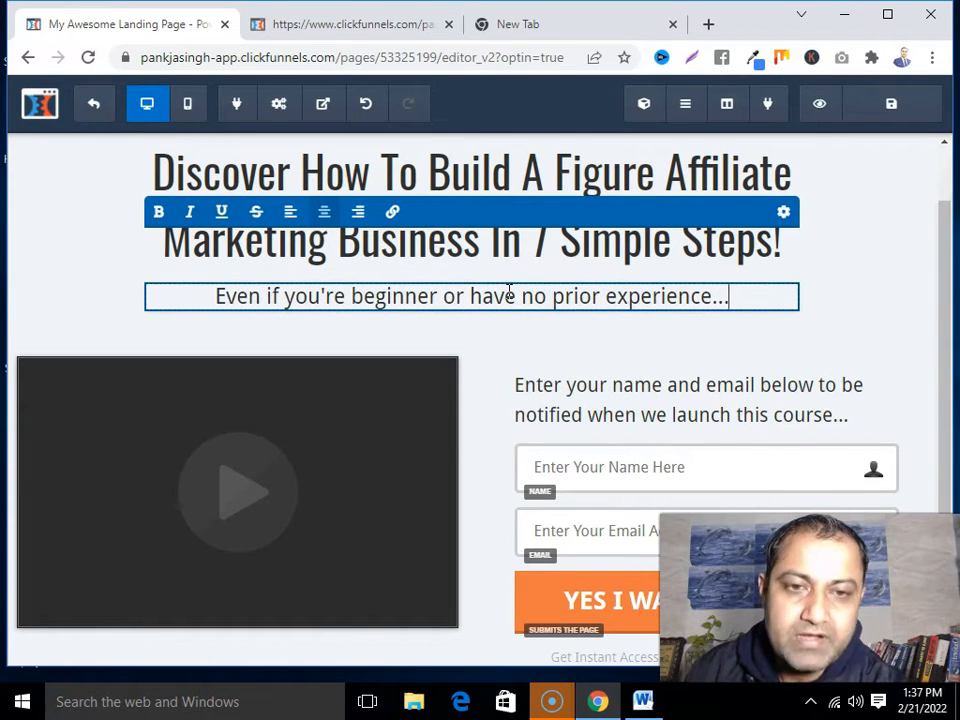
pyautogui.click(870, 251)
# Remove 'to be notified when we launch this course...' so the form text reads 'Enter your name and email below.'
pyautogui.scroll(1, 589, 439)
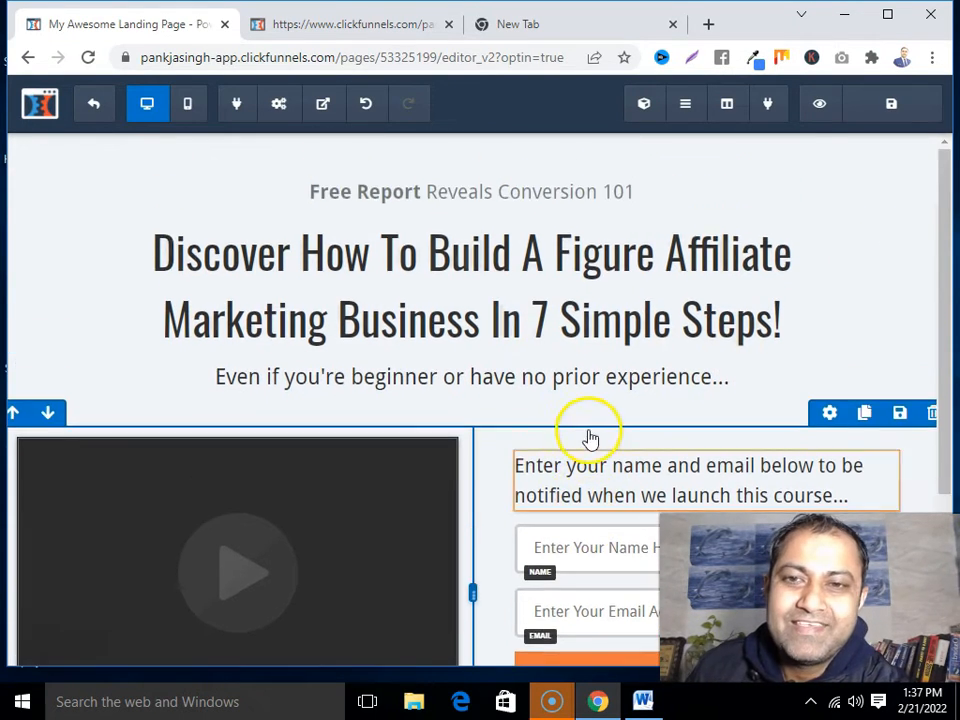
pyautogui.scroll(-3, 589, 439)
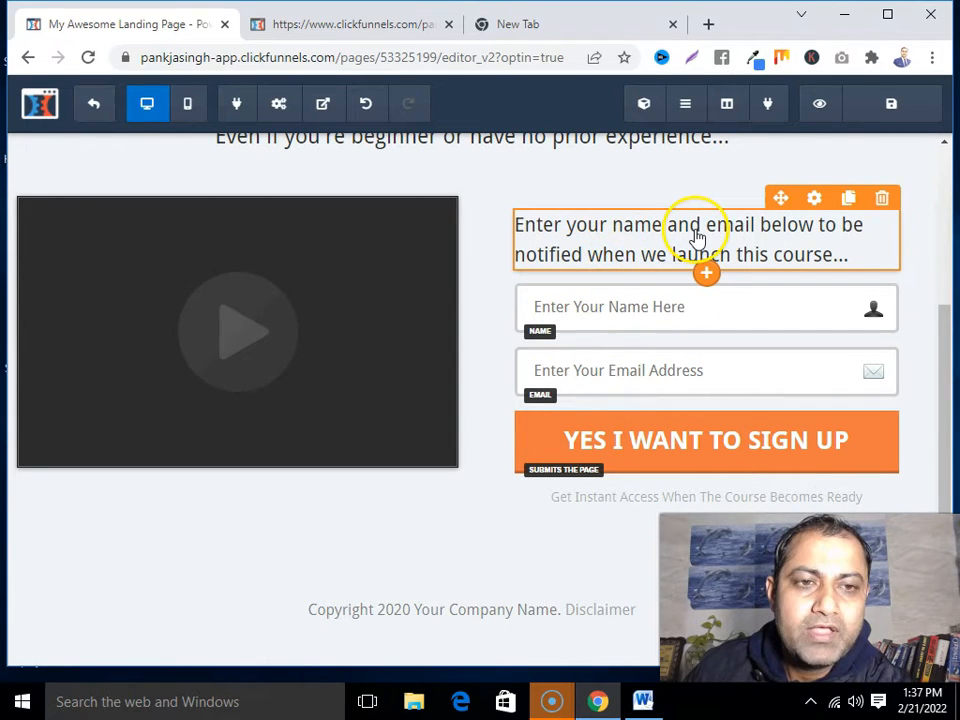
pyautogui.click(607, 246)
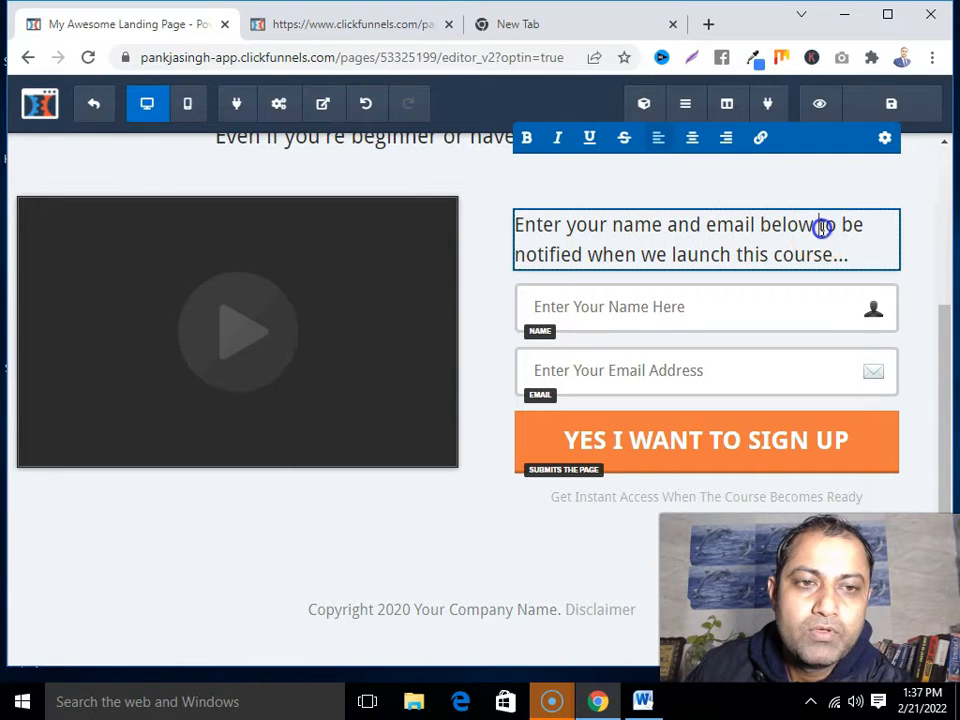
pyautogui.moveTo(820, 227); pyautogui.dragTo(844, 251)
pyautogui.press('BackSpace')
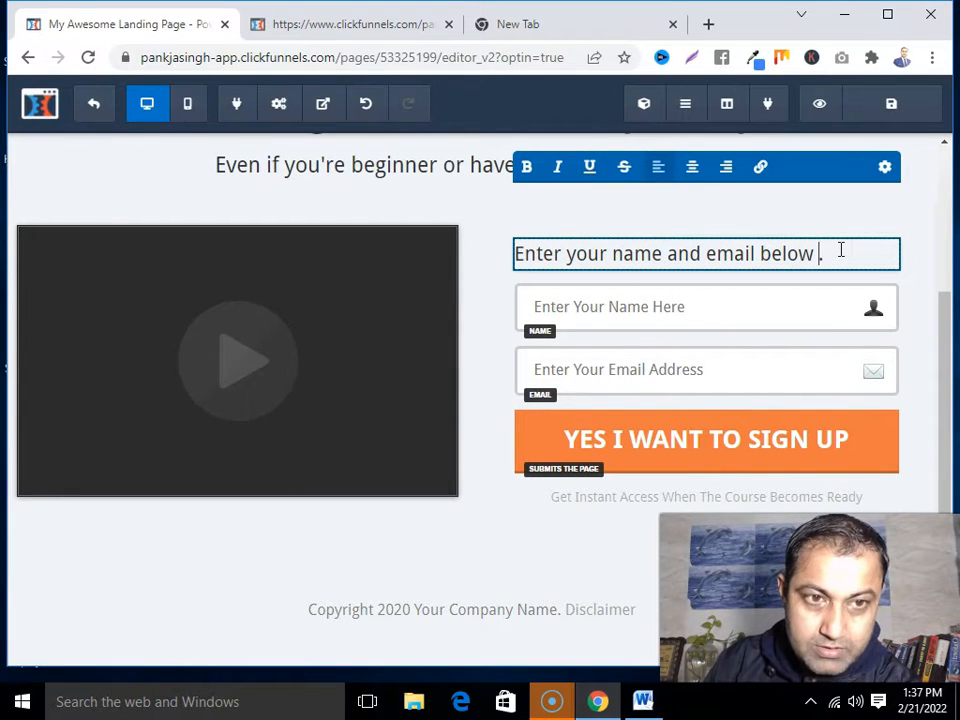
pyautogui.click(718, 317)
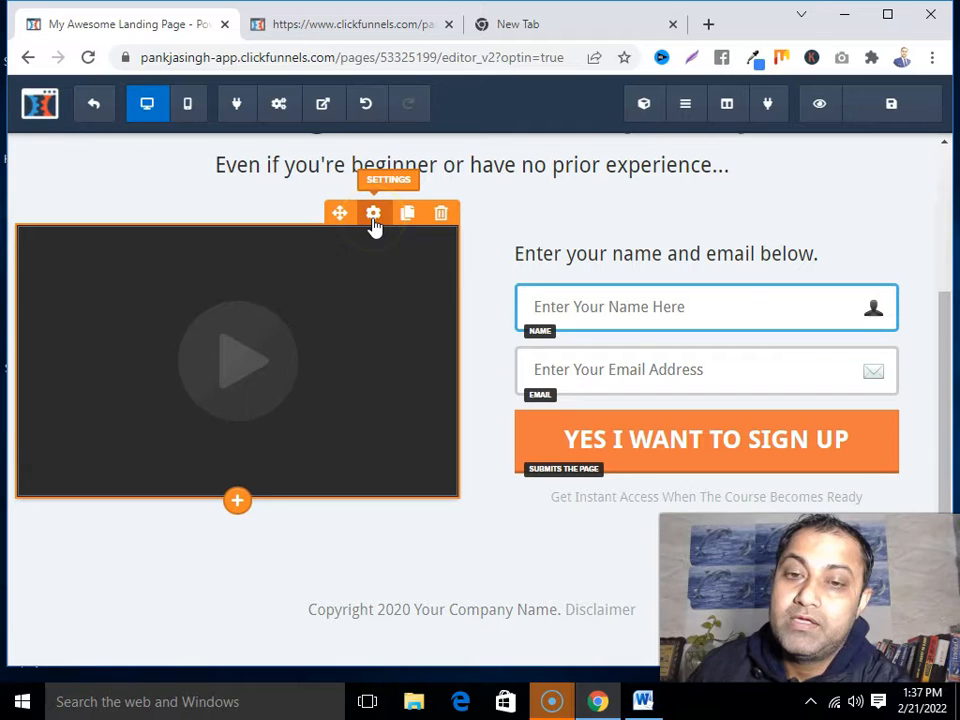
# Add an Image element below the video
pyautogui.click(237, 502)
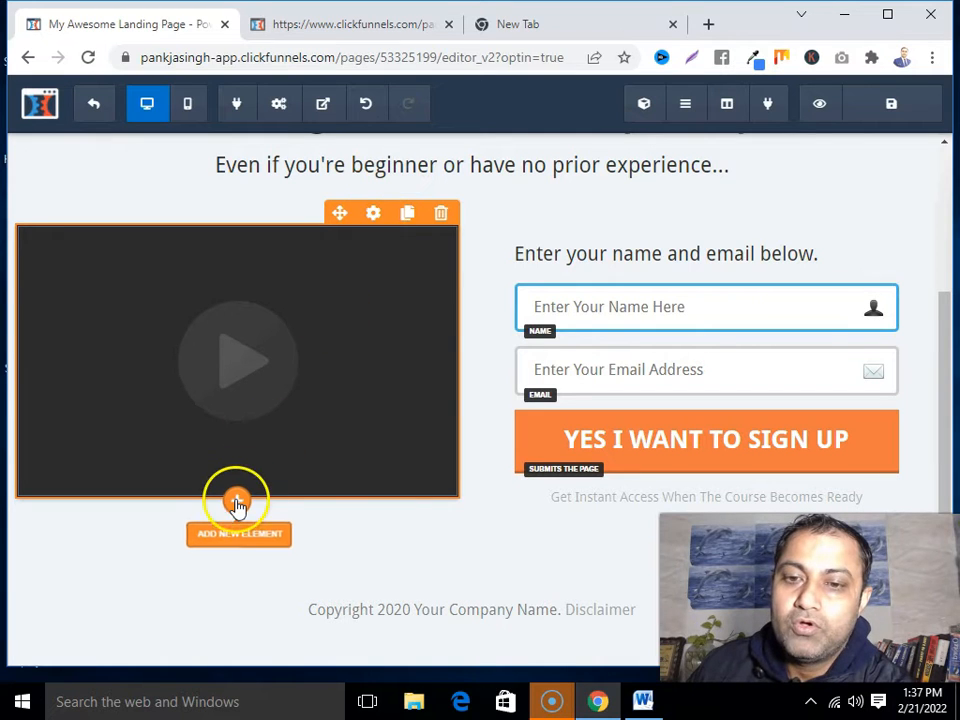
pyautogui.click(237, 506)
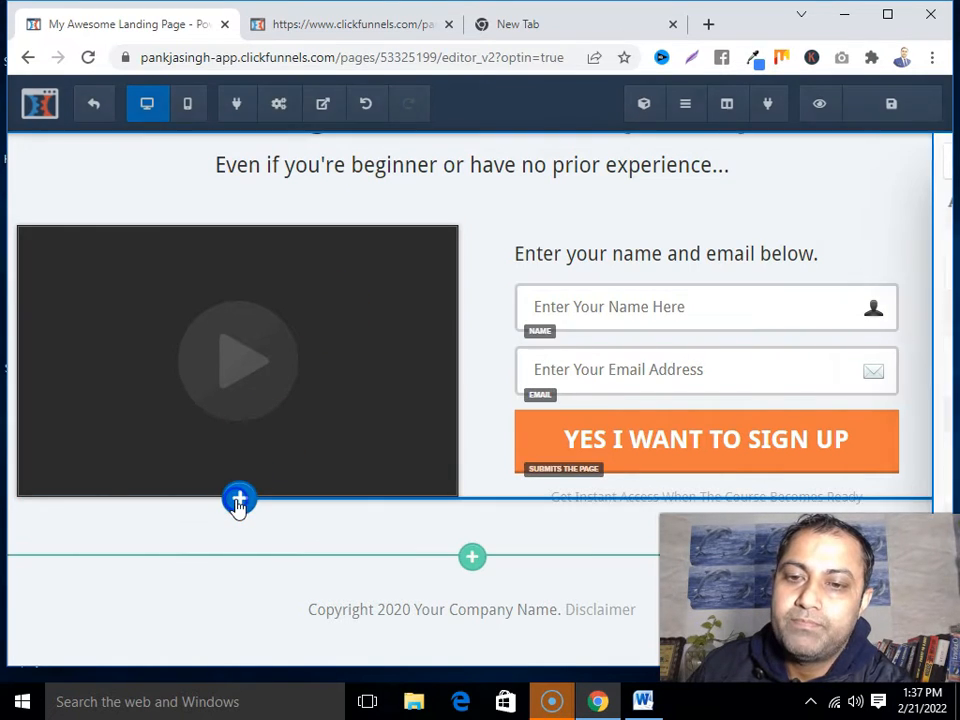
pyautogui.scroll(-1, 640, 424)
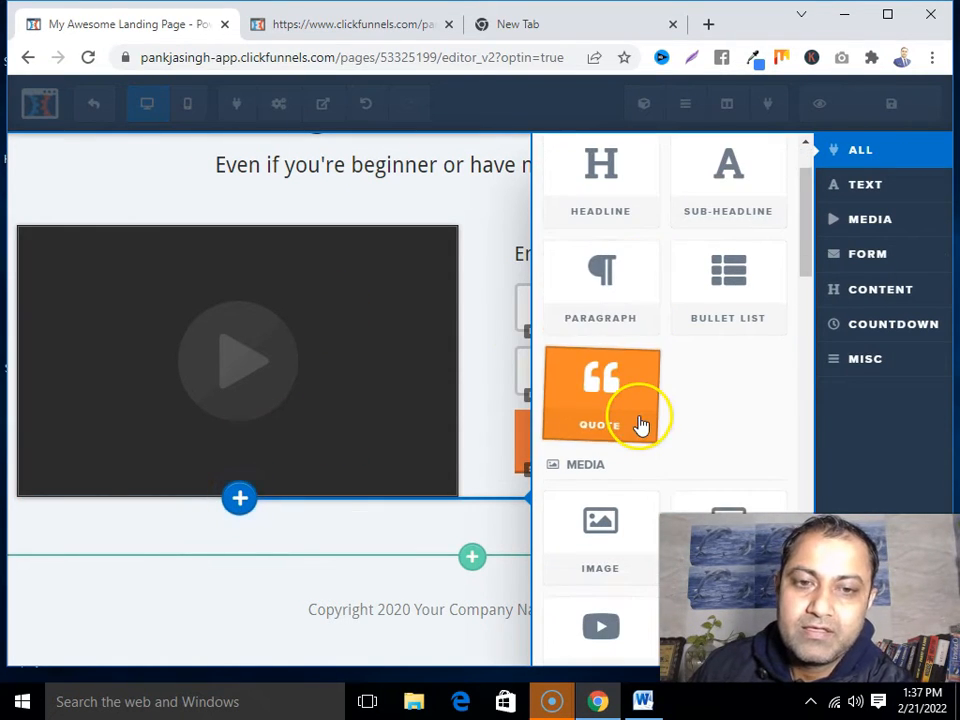
pyautogui.scroll(-1, 640, 424)
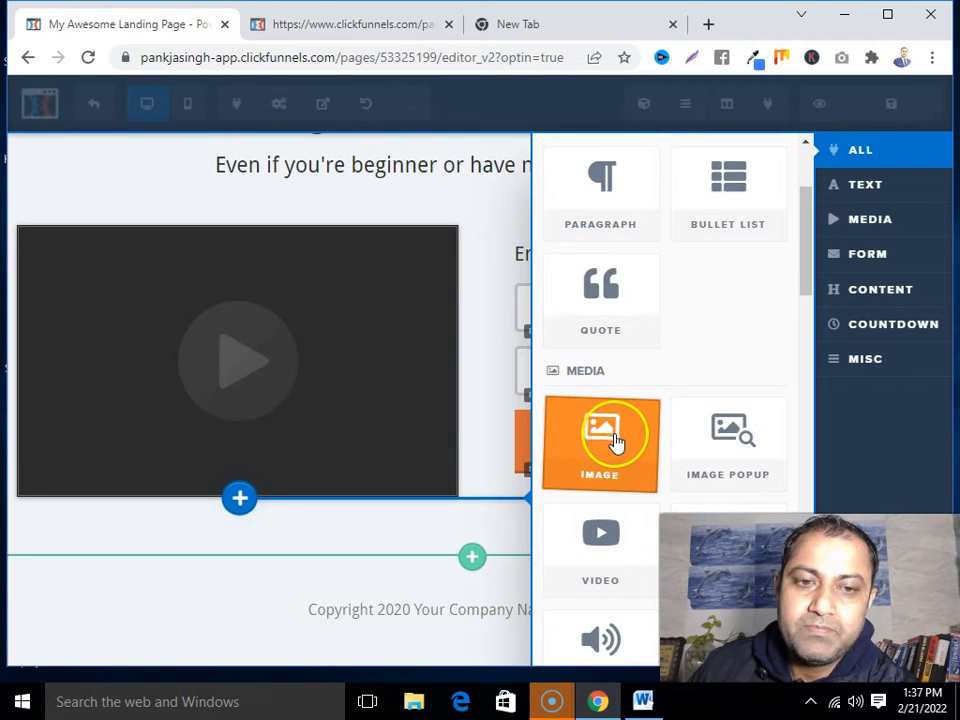
pyautogui.click(616, 441)
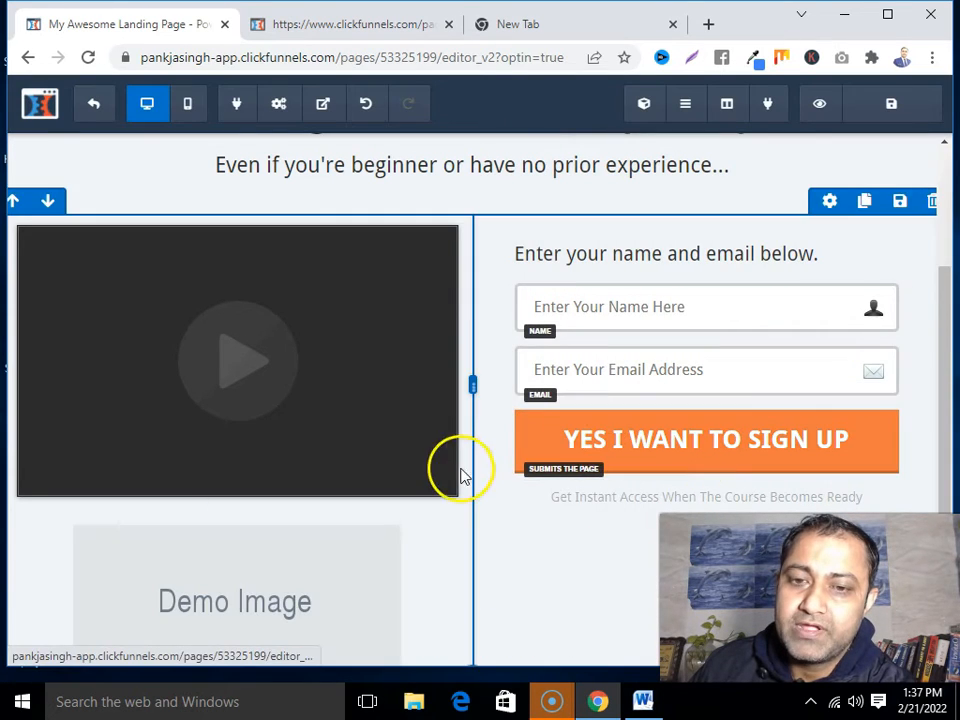
pyautogui.scroll(-2, 369, 429)
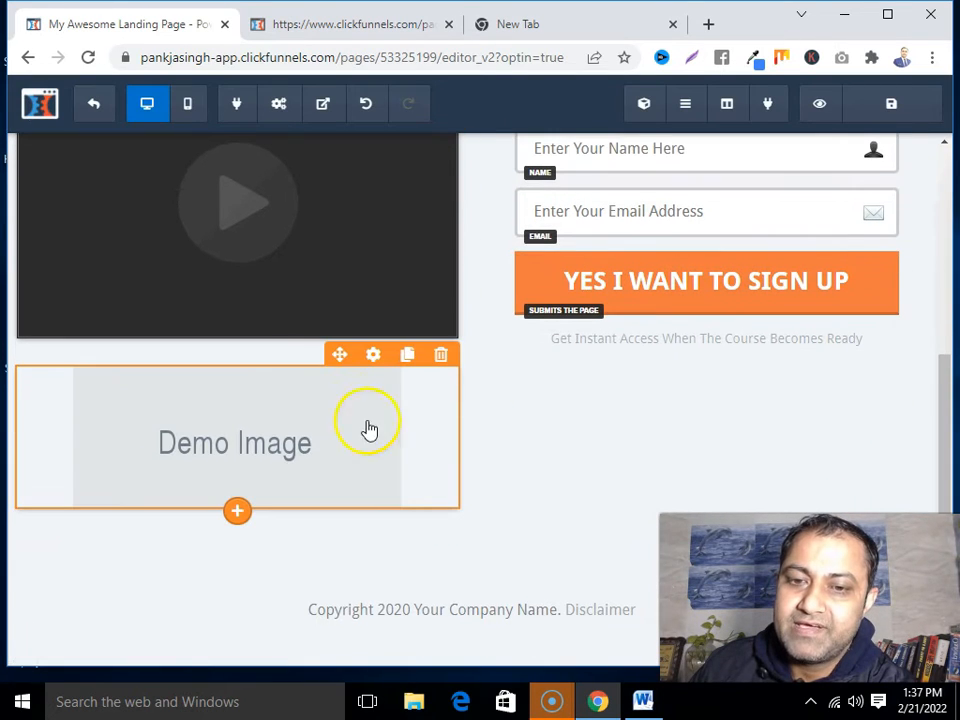
# Upload the Affiliate Commission Secrets book cover and set it as the image
pyautogui.click(371, 355)
pyautogui.scroll(-1, 792, 345)
pyautogui.scroll(1, 798, 356)
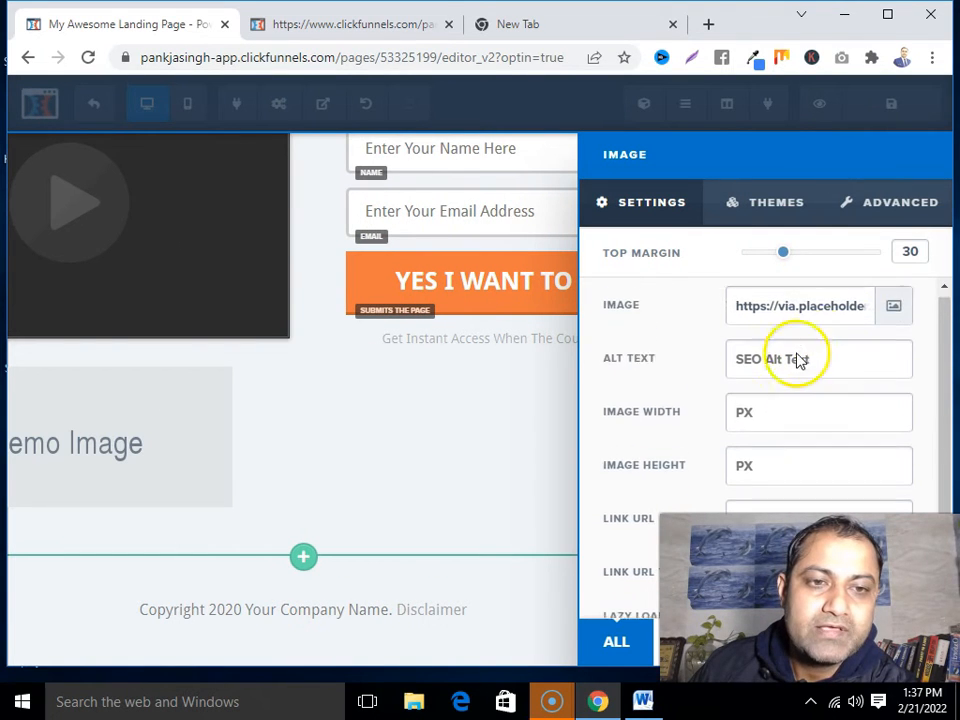
pyautogui.click(893, 314)
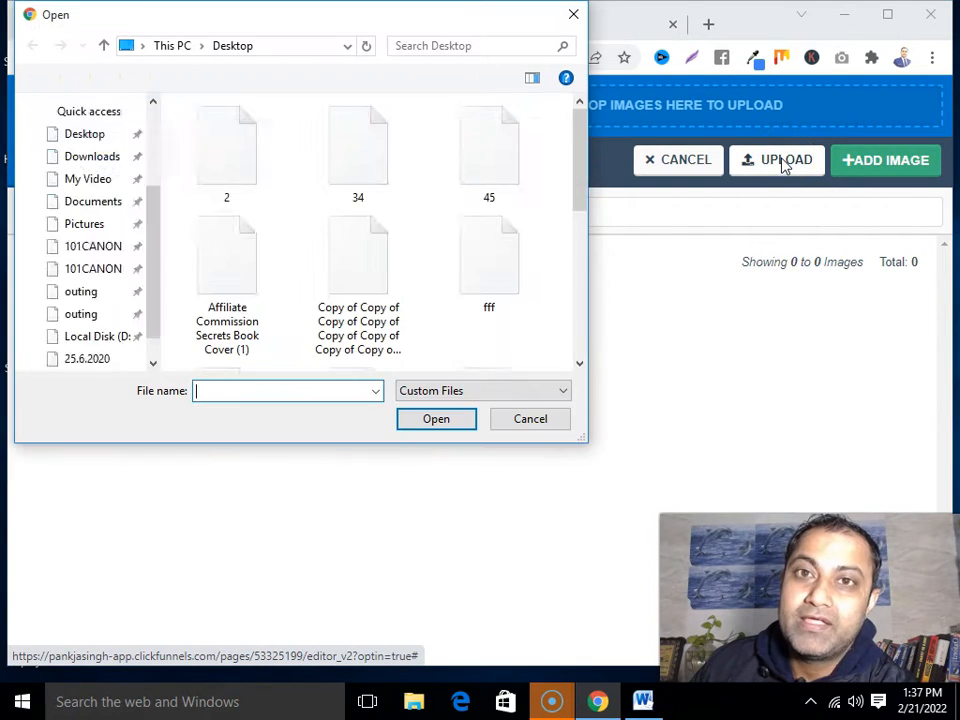
pyautogui.click(223, 253)
pyautogui.click(427, 421)
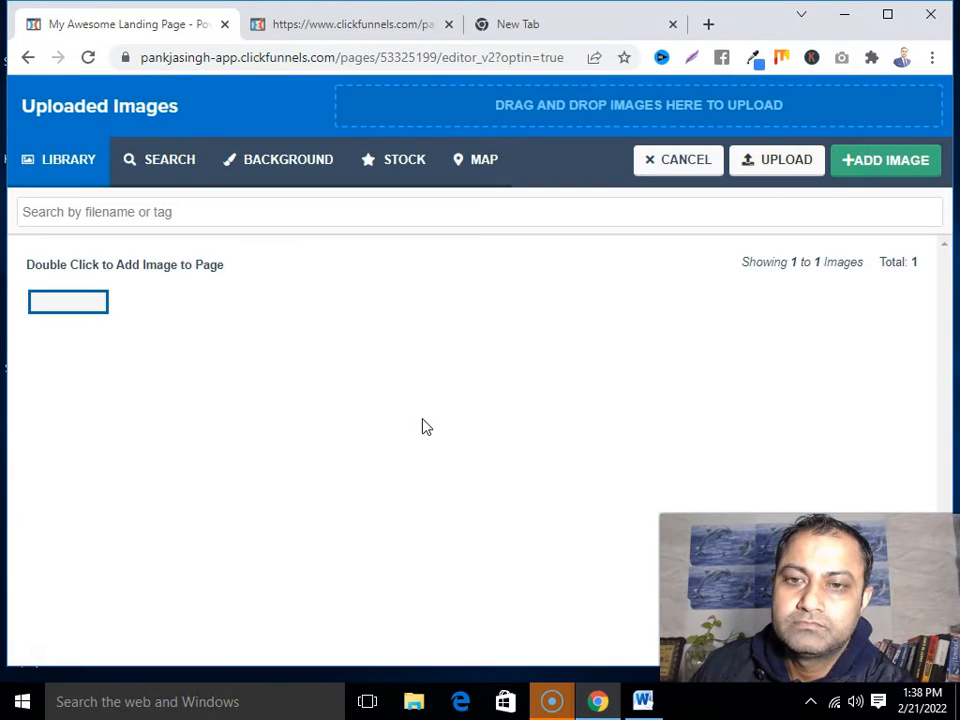
pyautogui.click(60, 368)
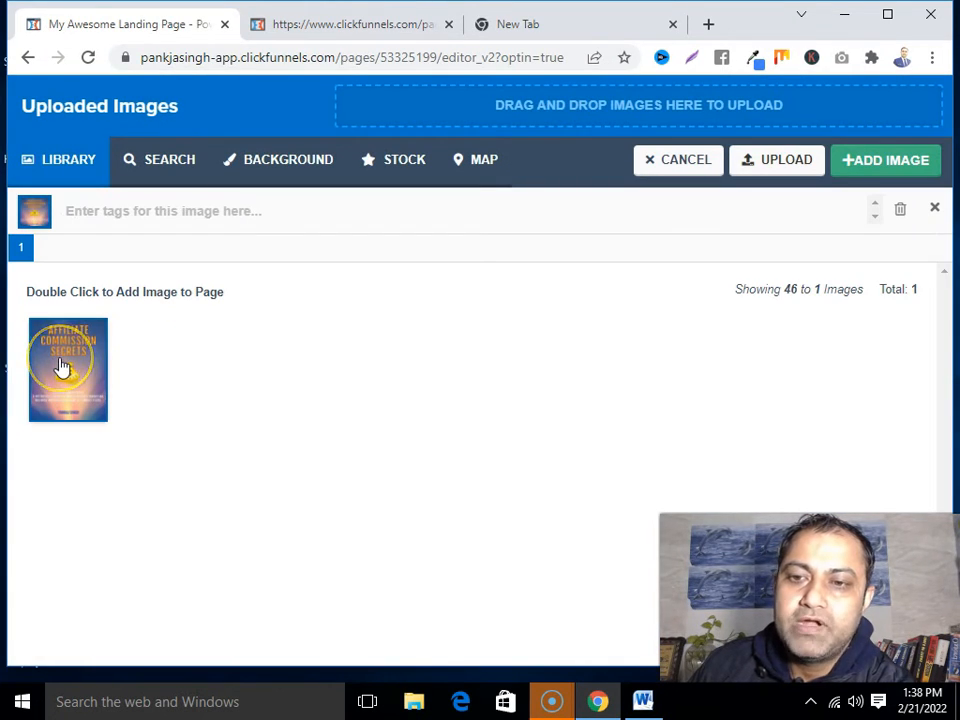
pyautogui.click(71, 366)
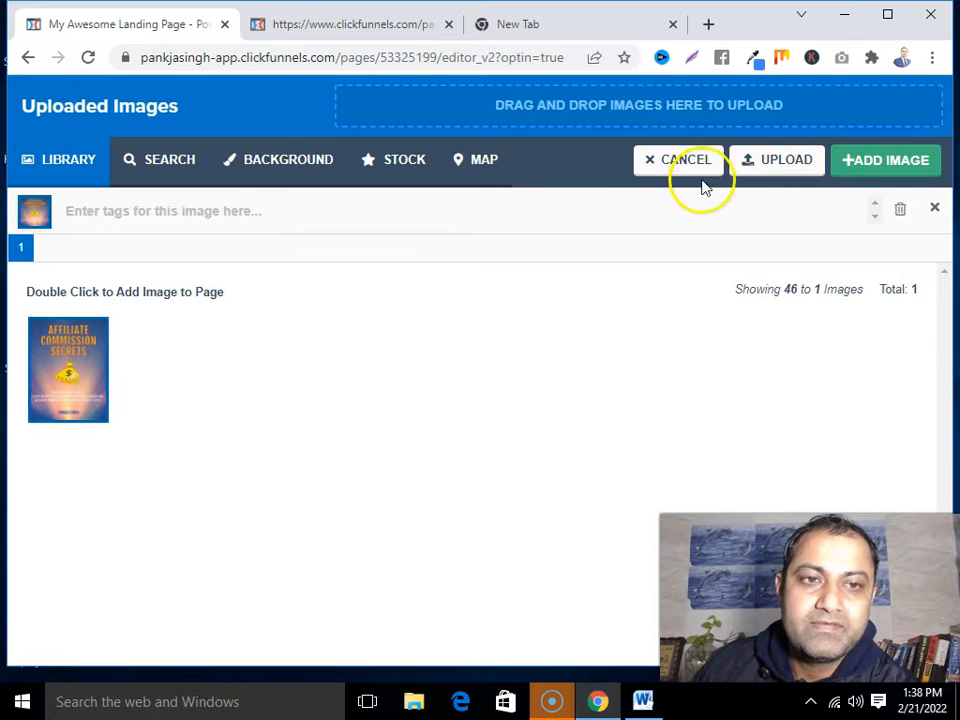
pyautogui.click(870, 162)
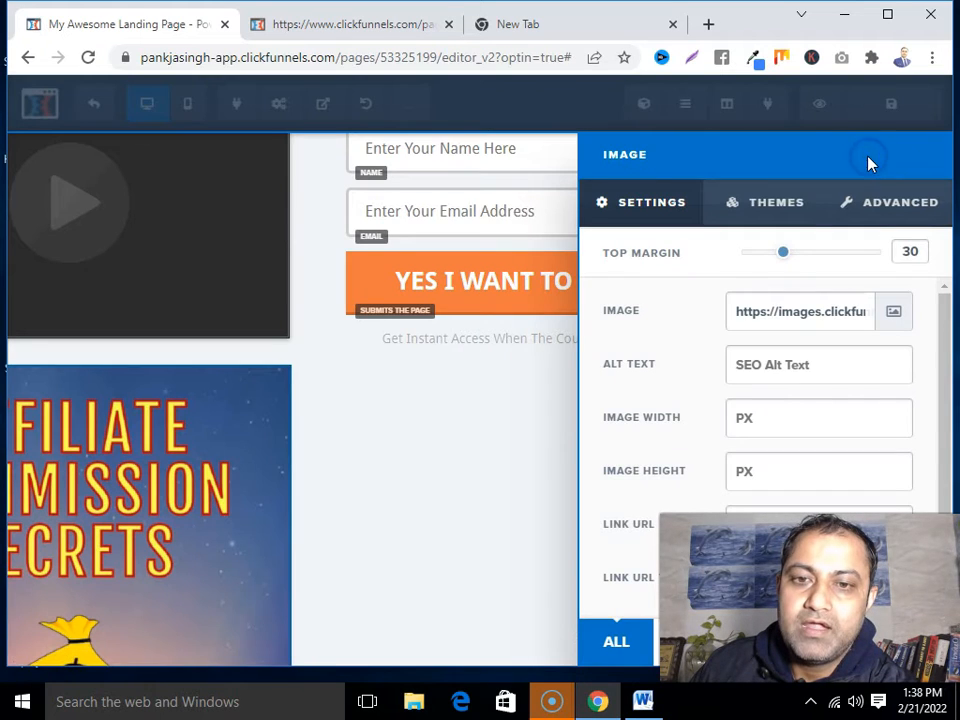
# Delete the video element so the book cover sits beside the form
pyautogui.click(384, 499)
pyautogui.scroll(-2, 386, 498)
pyautogui.scroll(3, 388, 497)
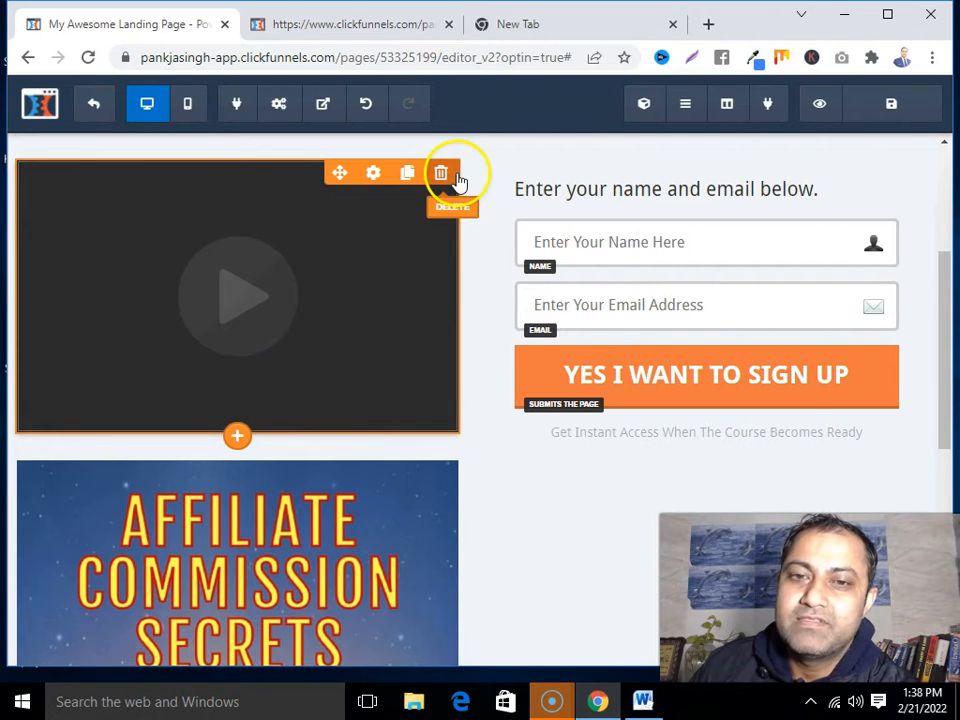
pyautogui.click(443, 175)
pyautogui.click(566, 160)
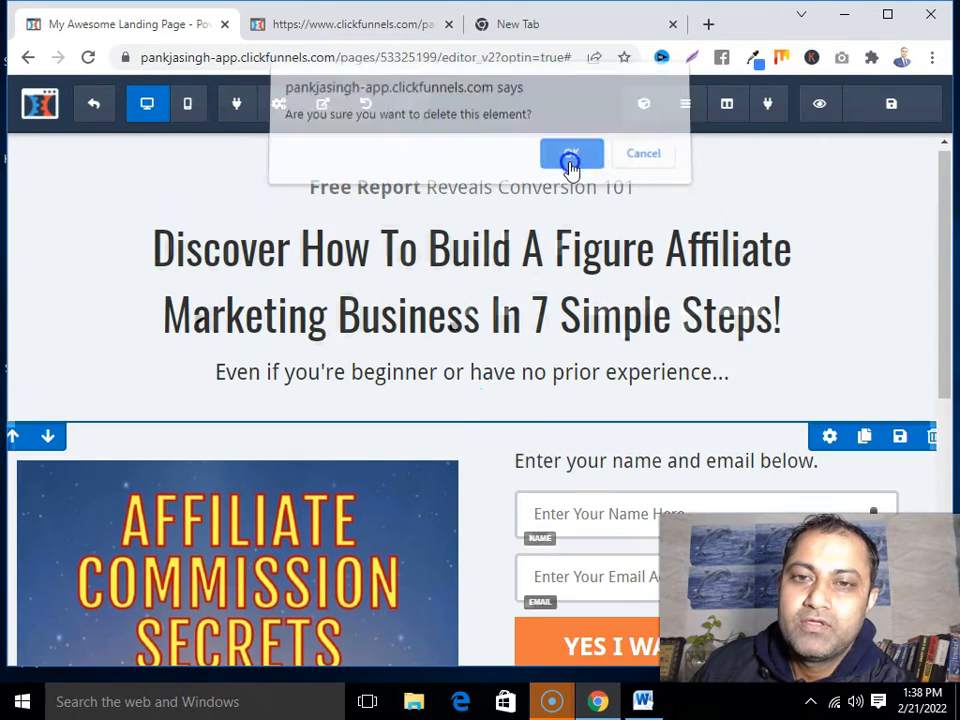
pyautogui.scroll(-5, 433, 480)
pyautogui.scroll(5, 340, 483)
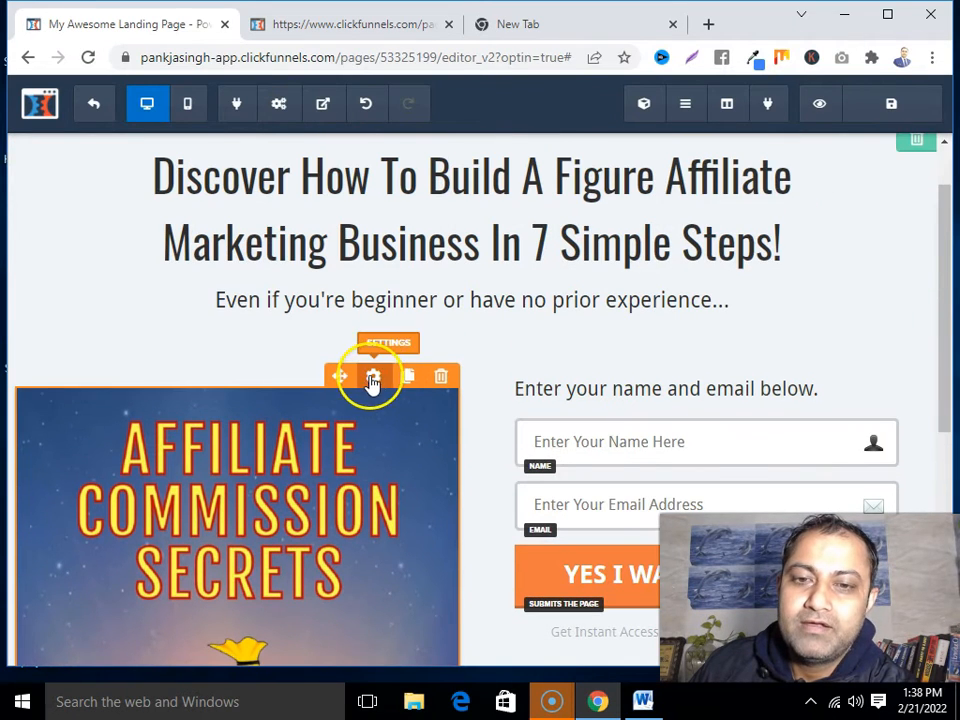
# Set the book cover image width to 400 pixels
pyautogui.click(372, 378)
pyautogui.click(789, 418)
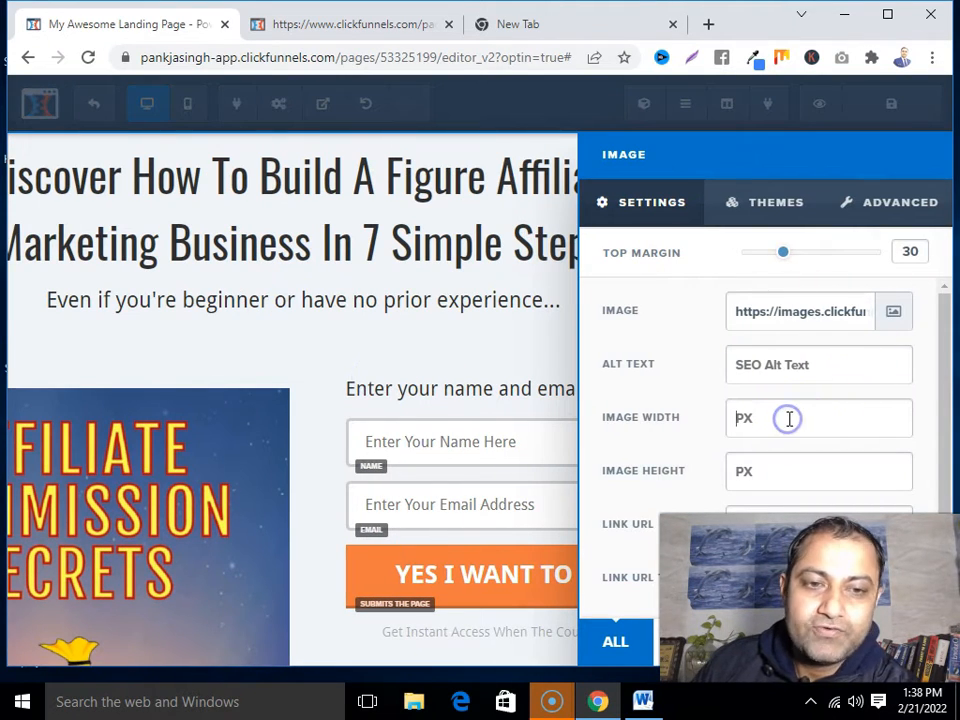
pyautogui.write('400')
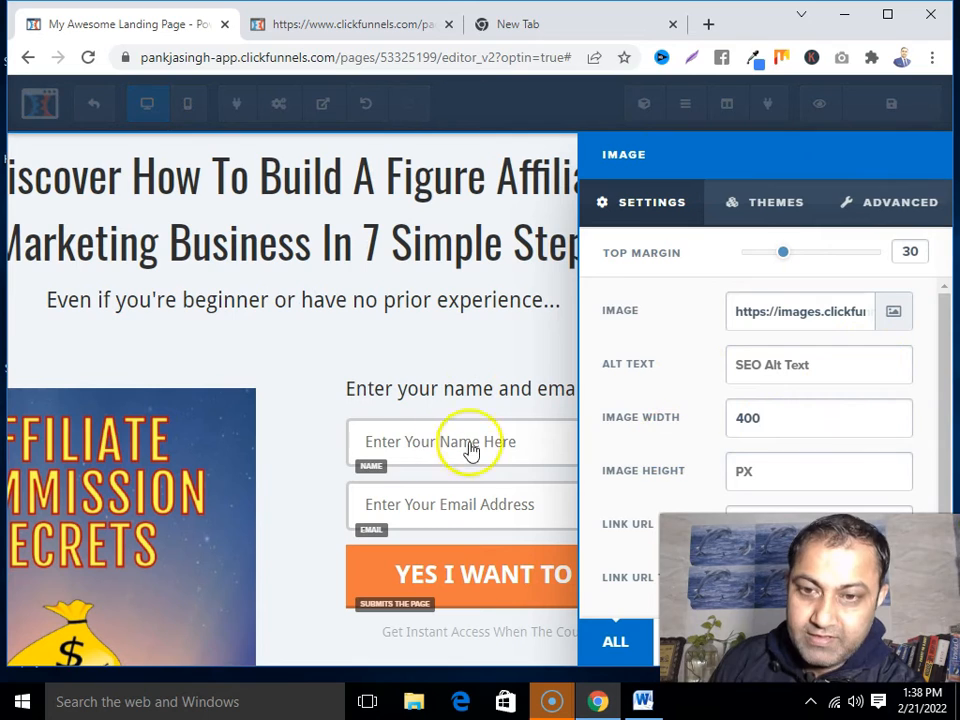
pyautogui.click(317, 424)
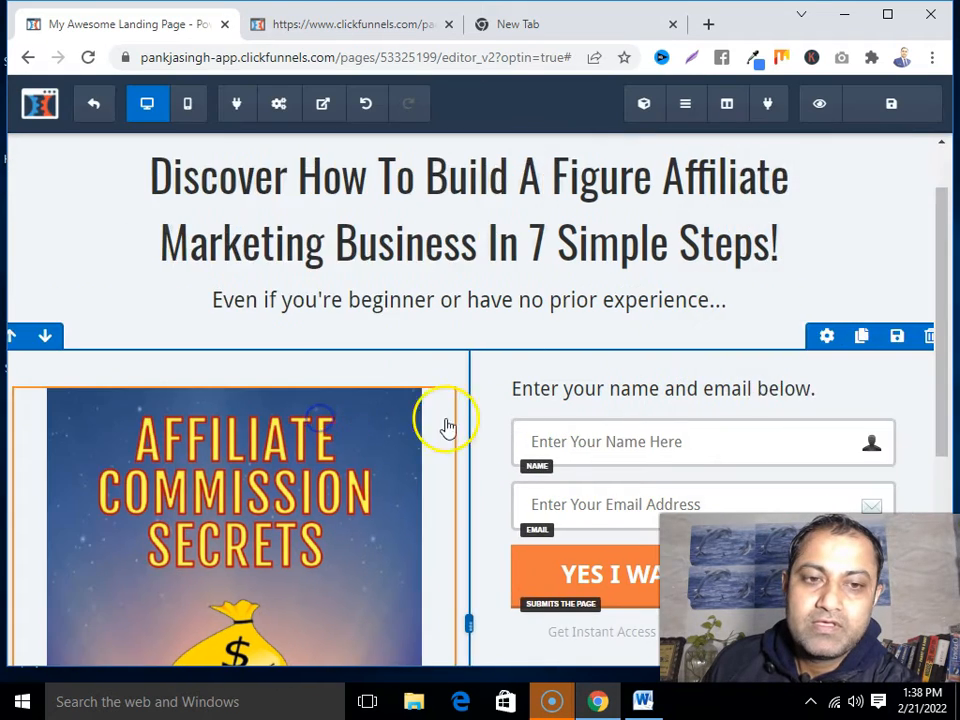
# Set the book cover image height to 400 pixels
pyautogui.scroll(-4, 470, 428)
pyautogui.scroll(4, 497, 429)
pyautogui.scroll(-1, 700, 420)
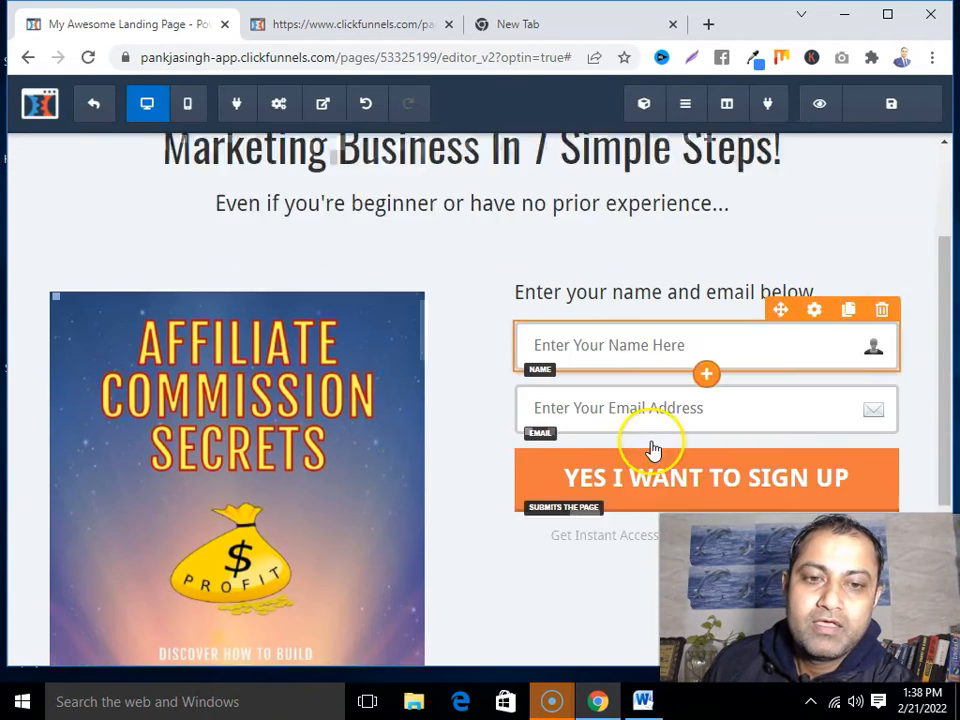
pyautogui.scroll(-1, 652, 450)
pyautogui.click(376, 188)
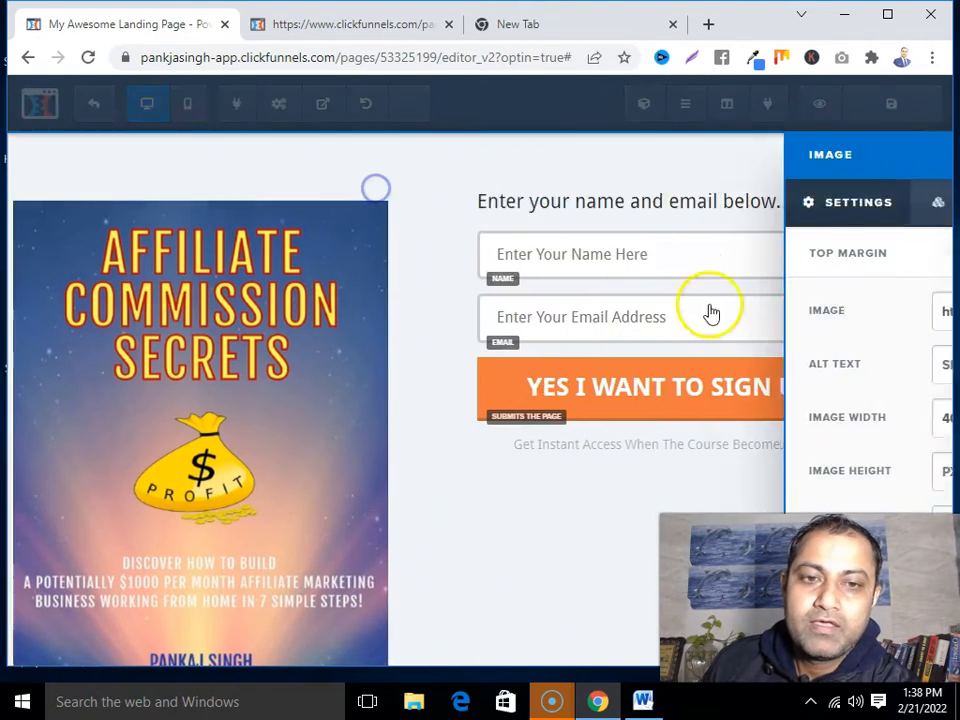
pyautogui.click(752, 468)
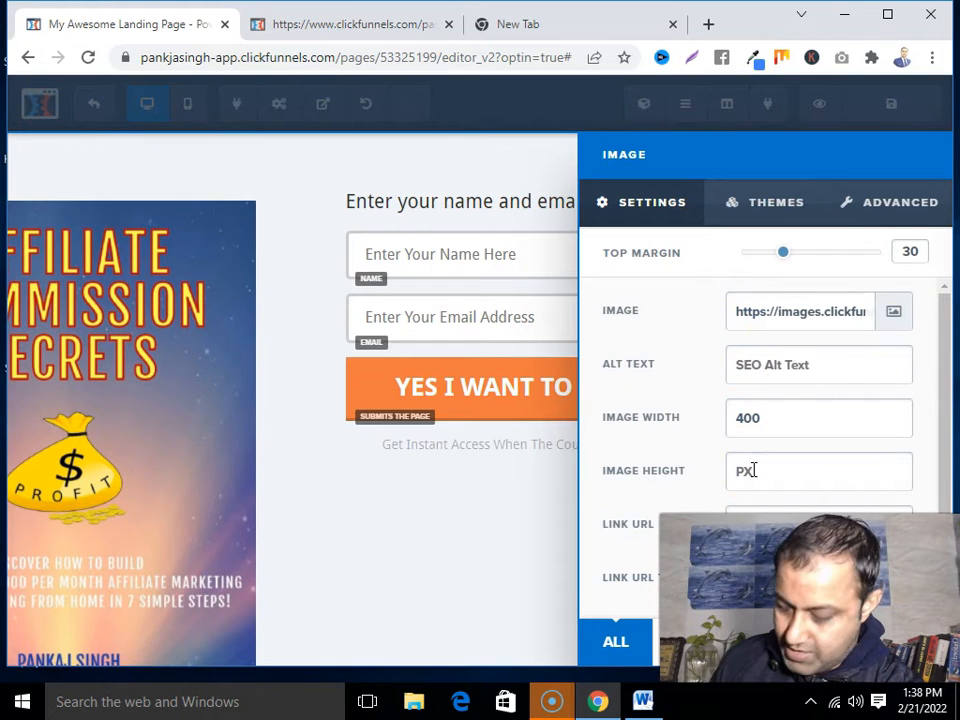
pyautogui.write('400')
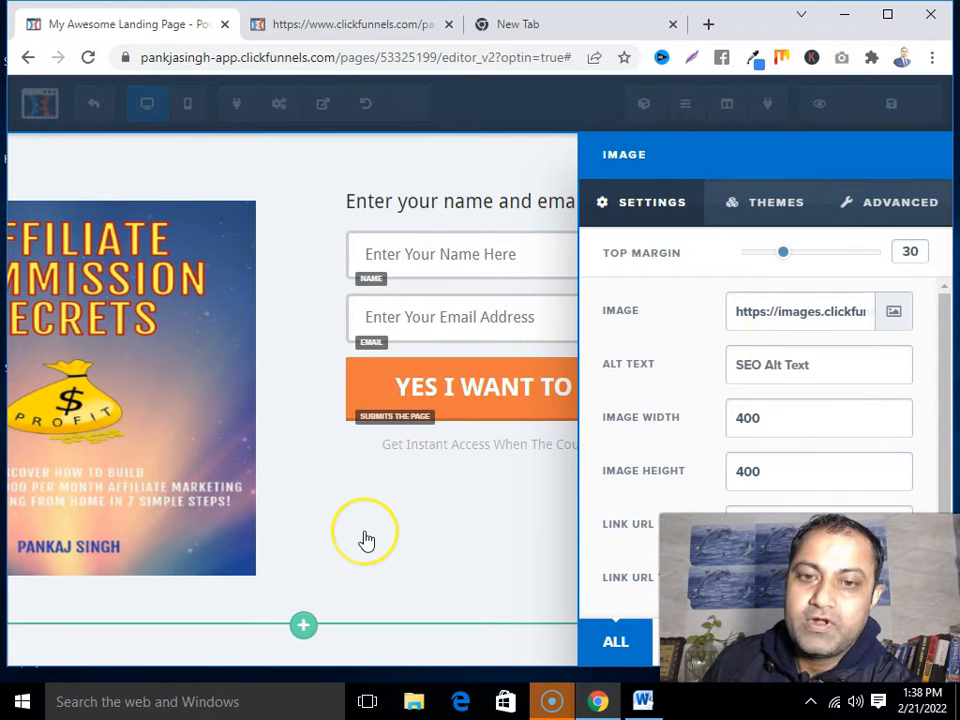
pyautogui.click(371, 519)
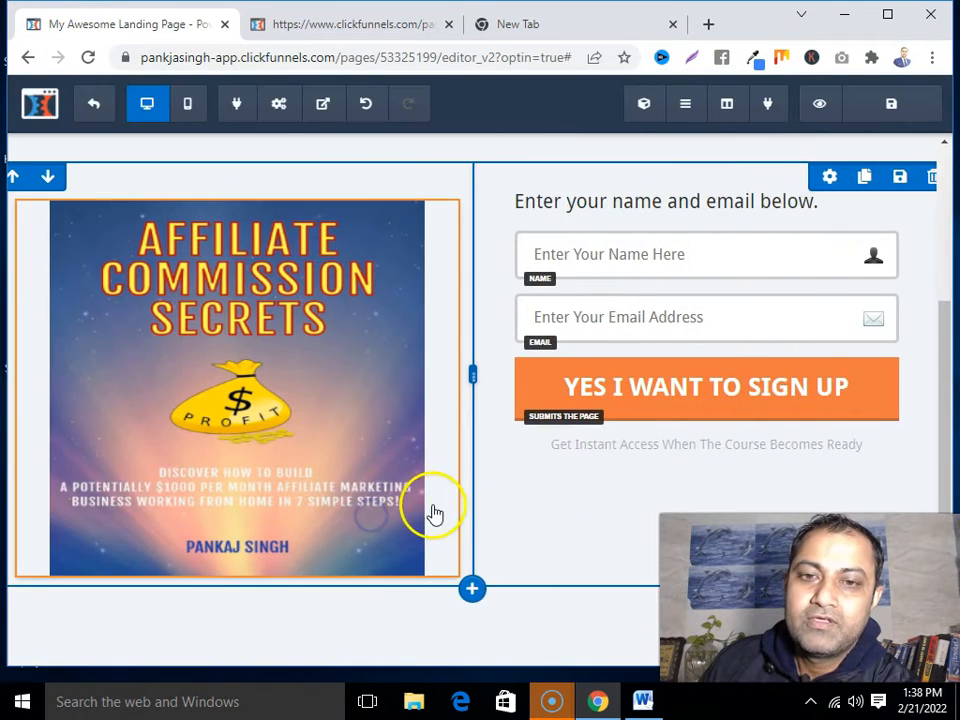
pyautogui.scroll(-3, 457, 541)
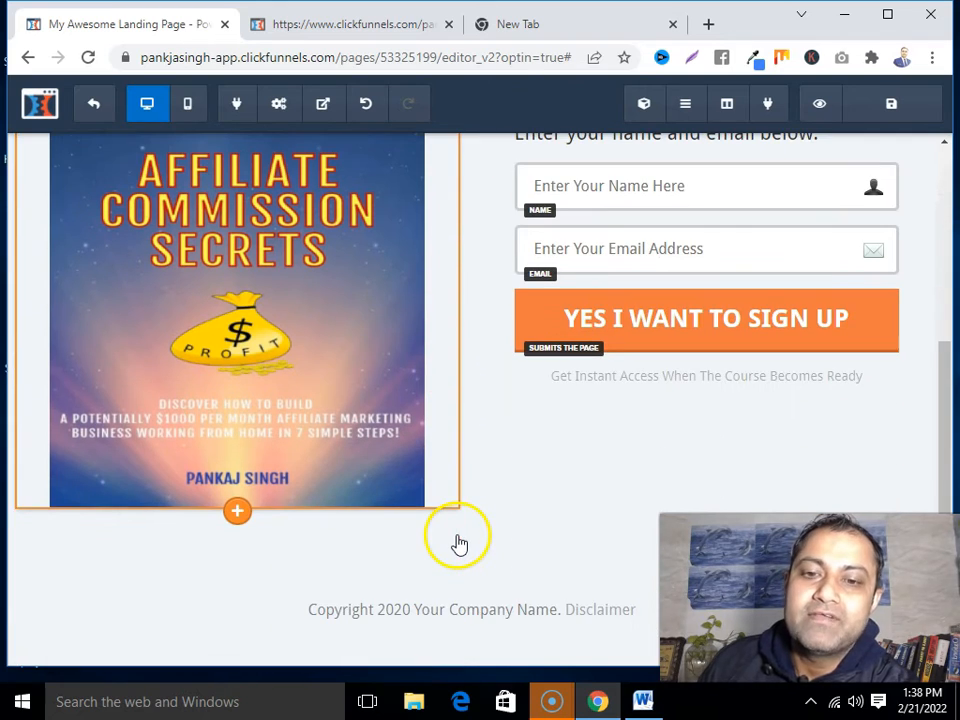
pyautogui.scroll(2, 831, 272)
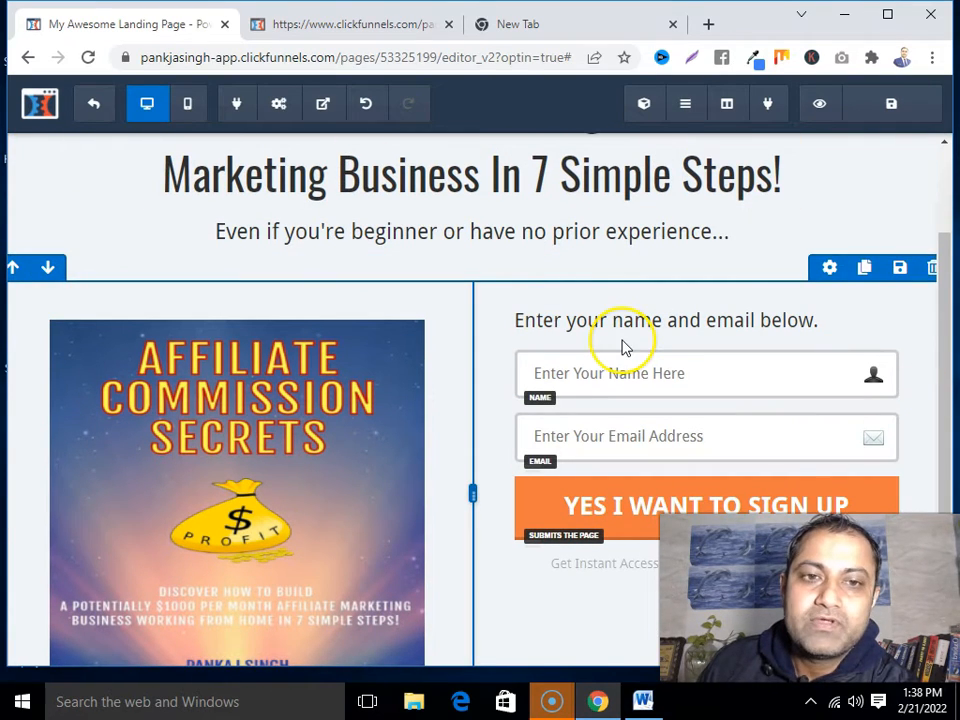
pyautogui.scroll(2, 729, 339)
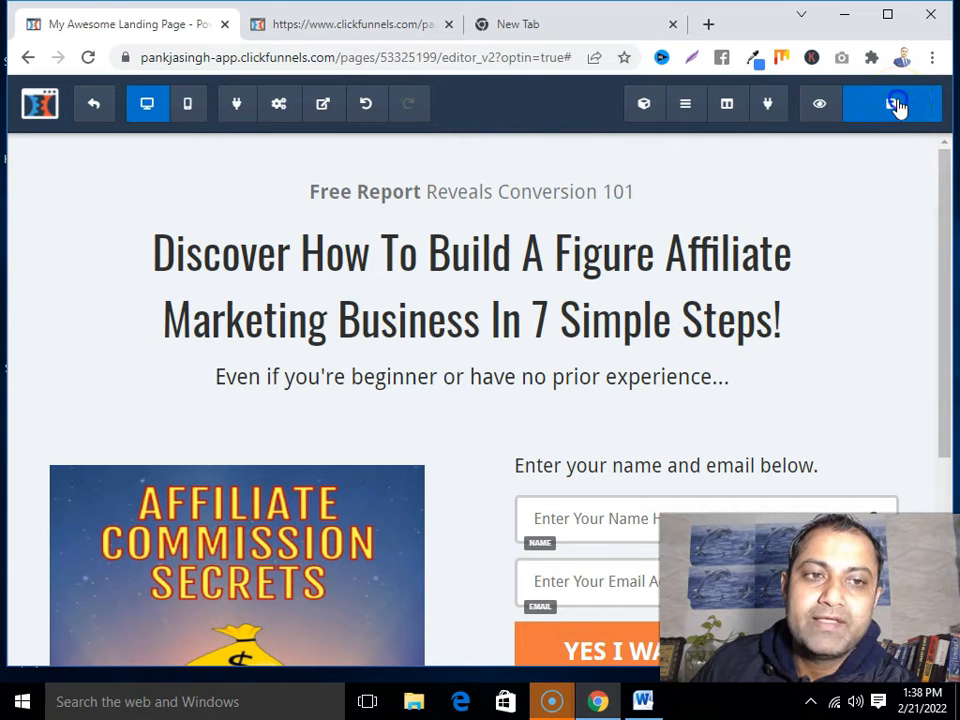
# Dismiss the SEO meta data panel, preview the saved landing page, then return to the editor
pyautogui.scroll(-3, 694, 419)
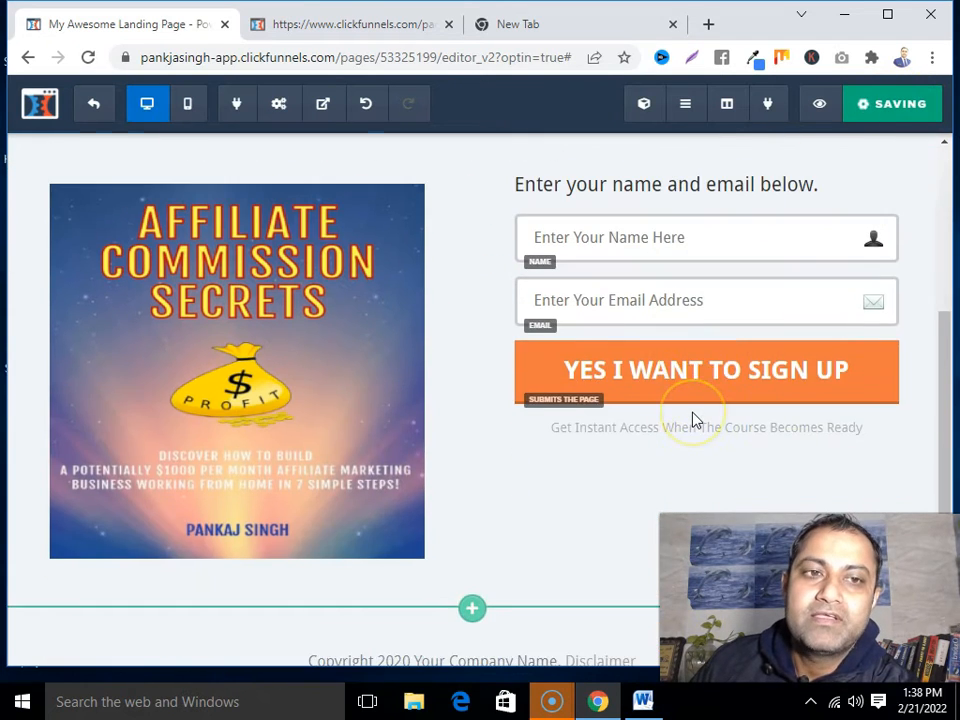
pyautogui.click(514, 500)
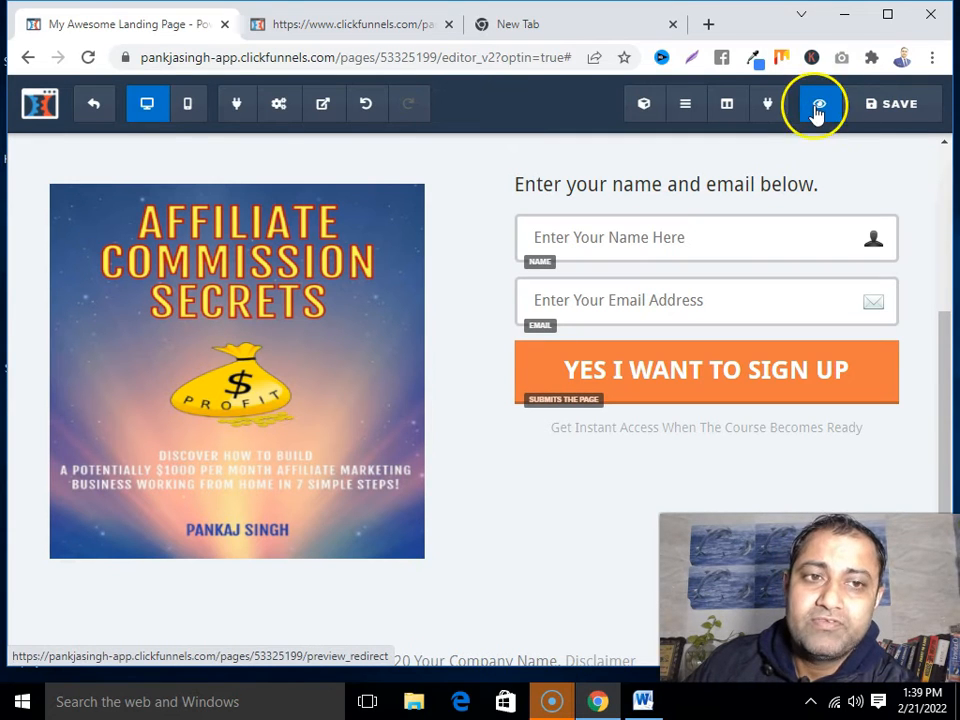
pyautogui.click(818, 114)
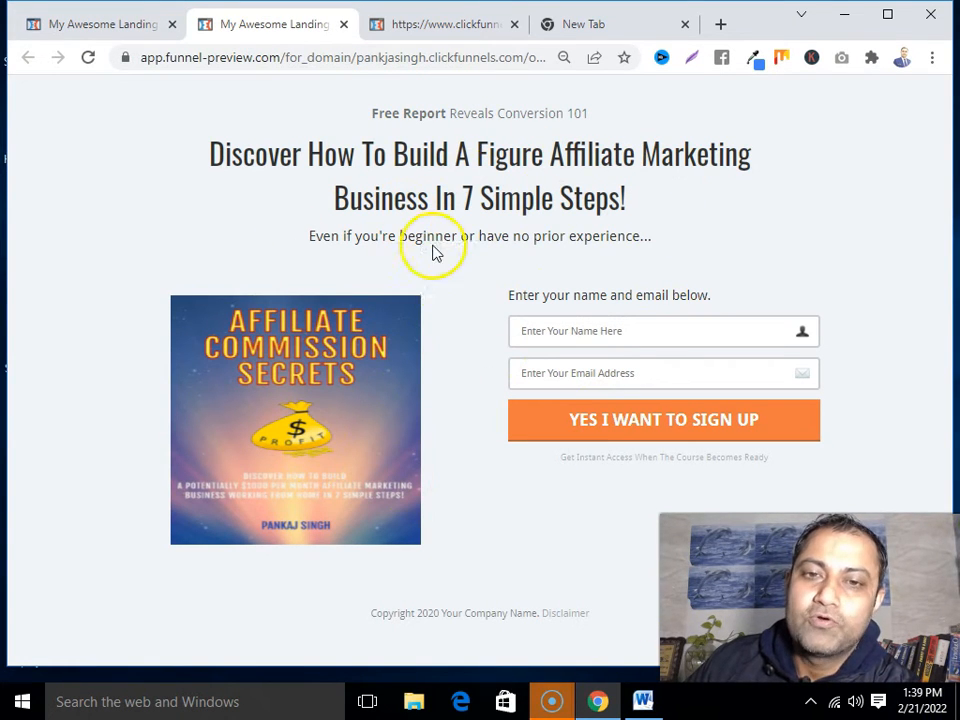
pyautogui.click(125, 24)
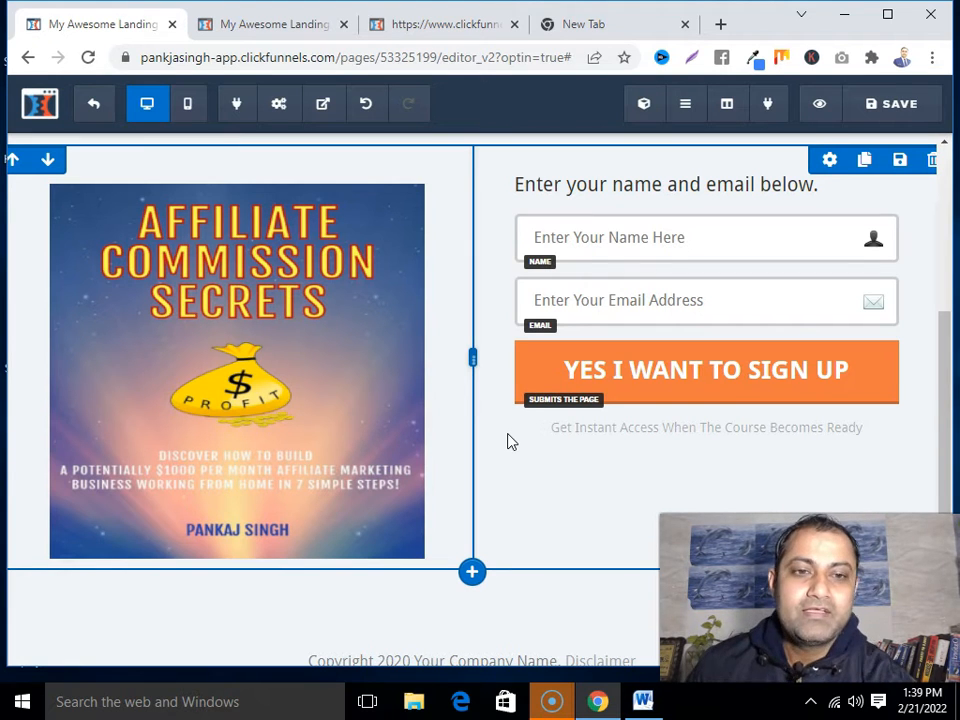
# Set the sign-up button's action to Go to Website URL
pyautogui.scroll(2, 688, 410)
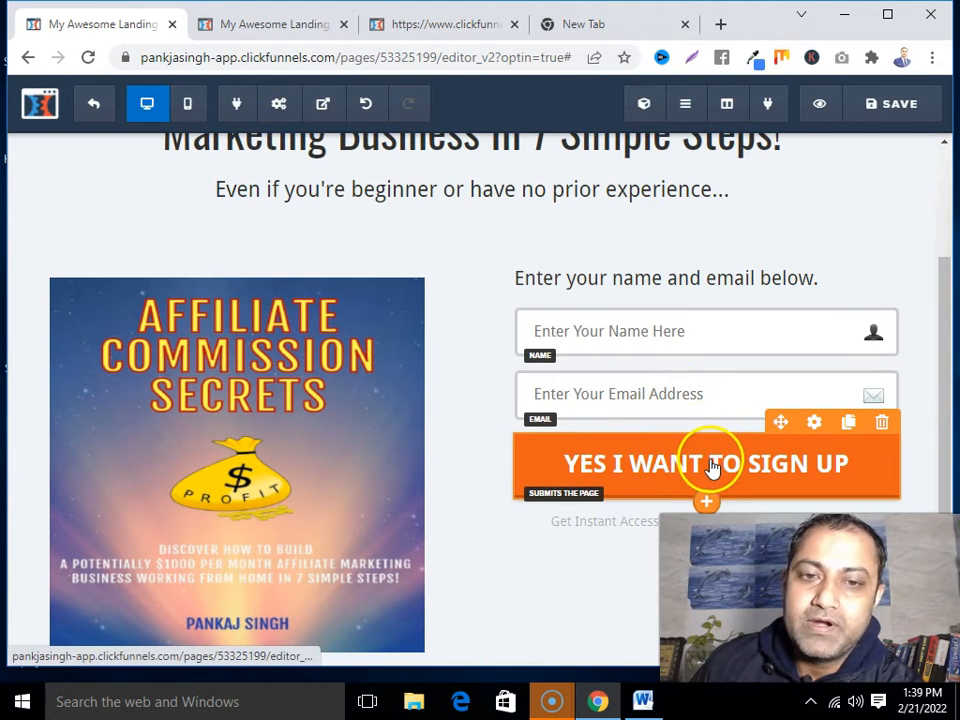
pyautogui.click(816, 426)
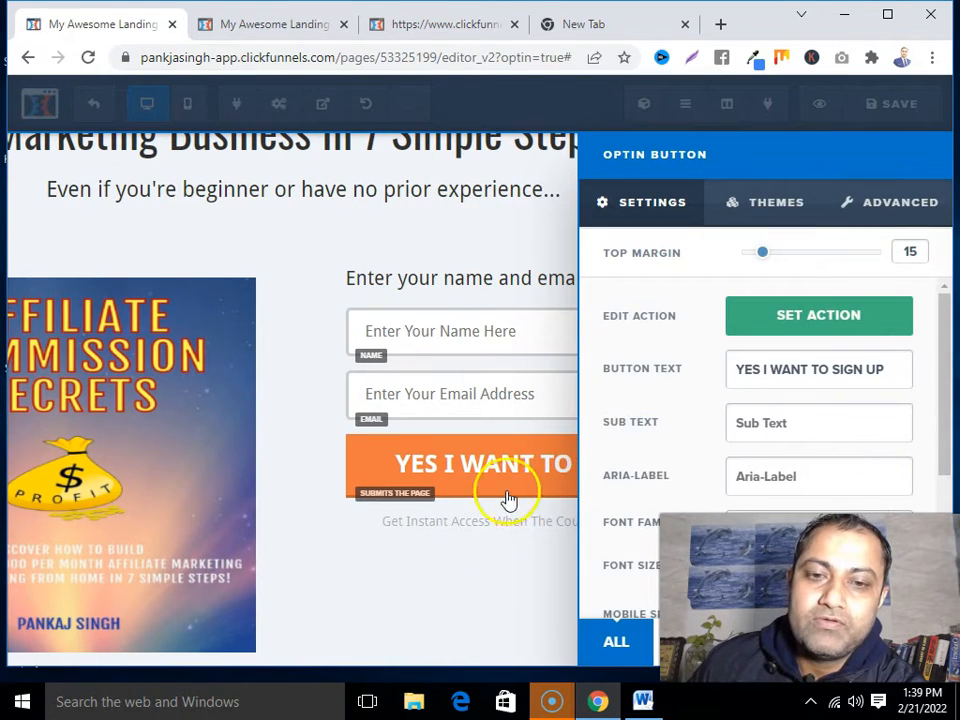
pyautogui.click(467, 583)
pyautogui.moveTo(789, 453)
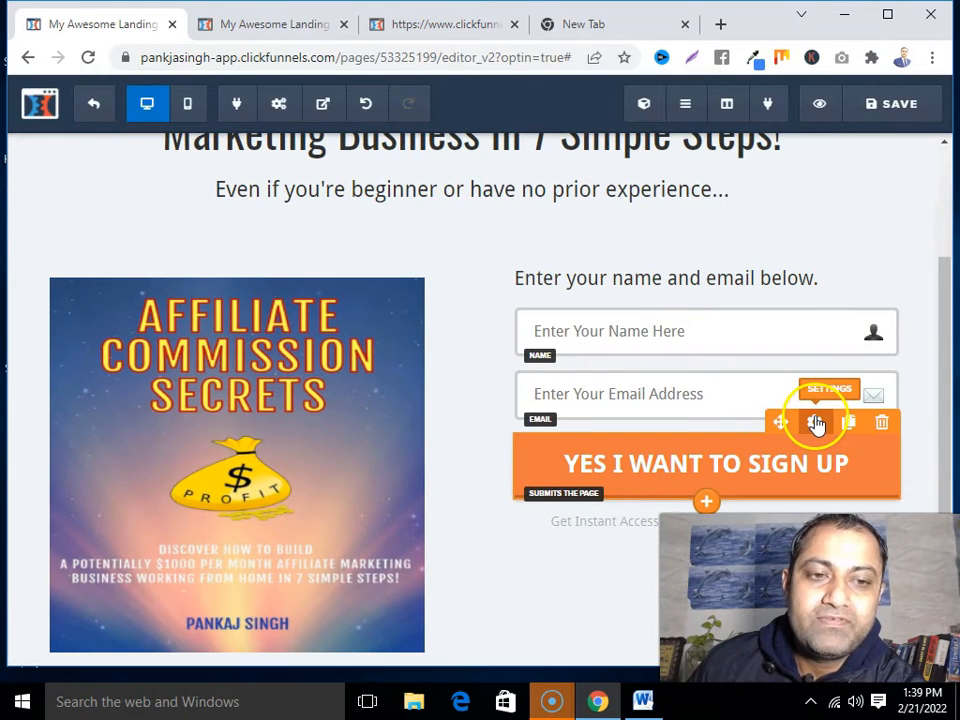
pyautogui.click(816, 424)
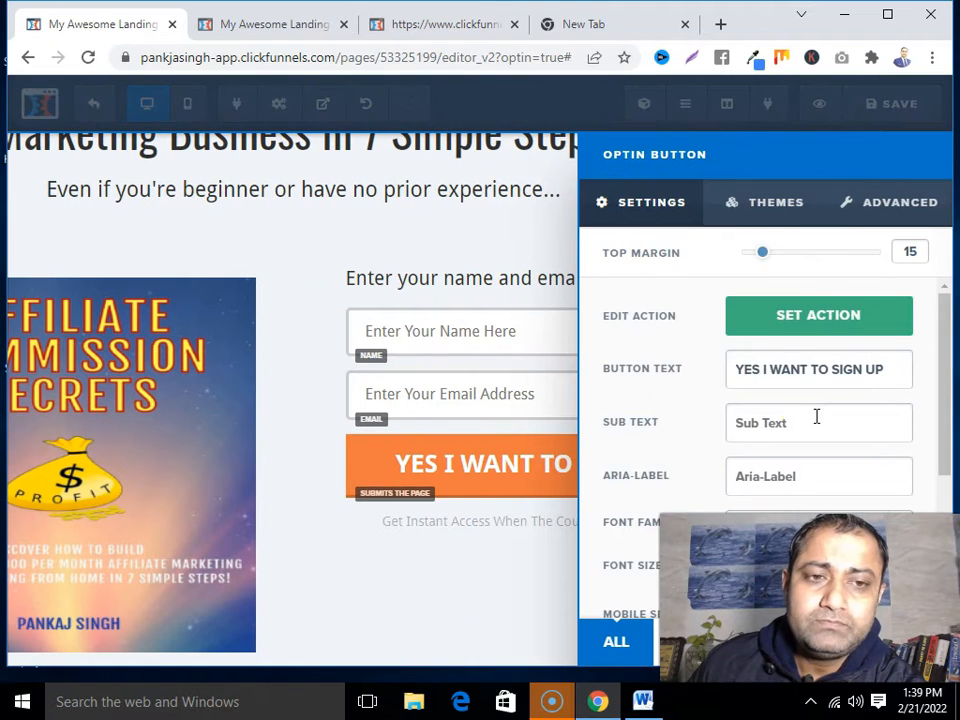
pyautogui.scroll(-1, 812, 330)
pyautogui.scroll(2, 812, 325)
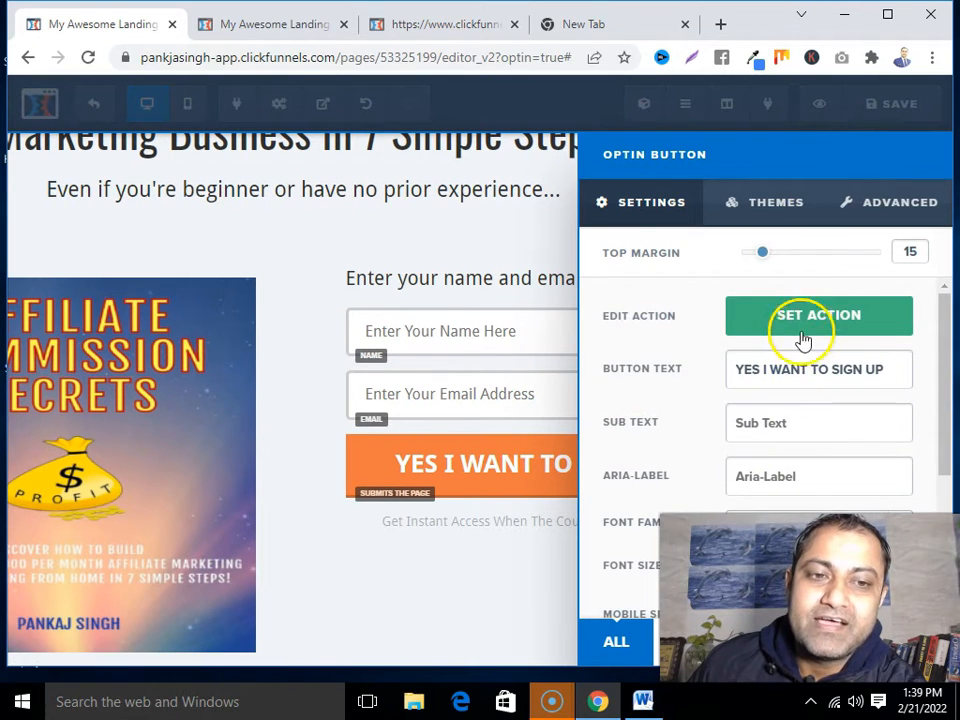
pyautogui.click(801, 318)
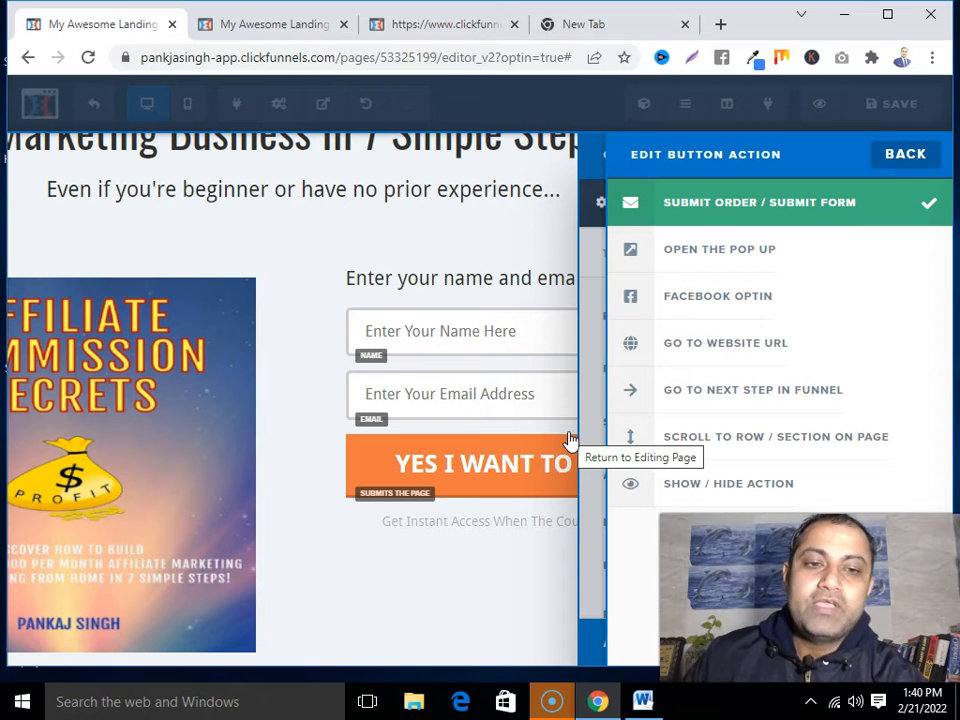
pyautogui.click(690, 358)
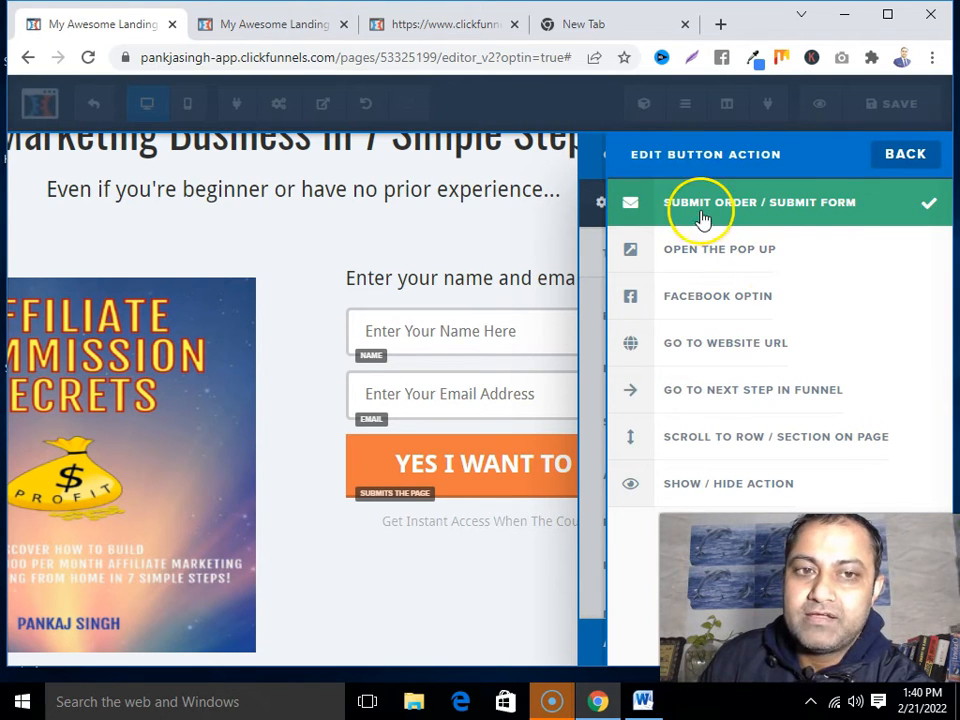
pyautogui.click(731, 351)
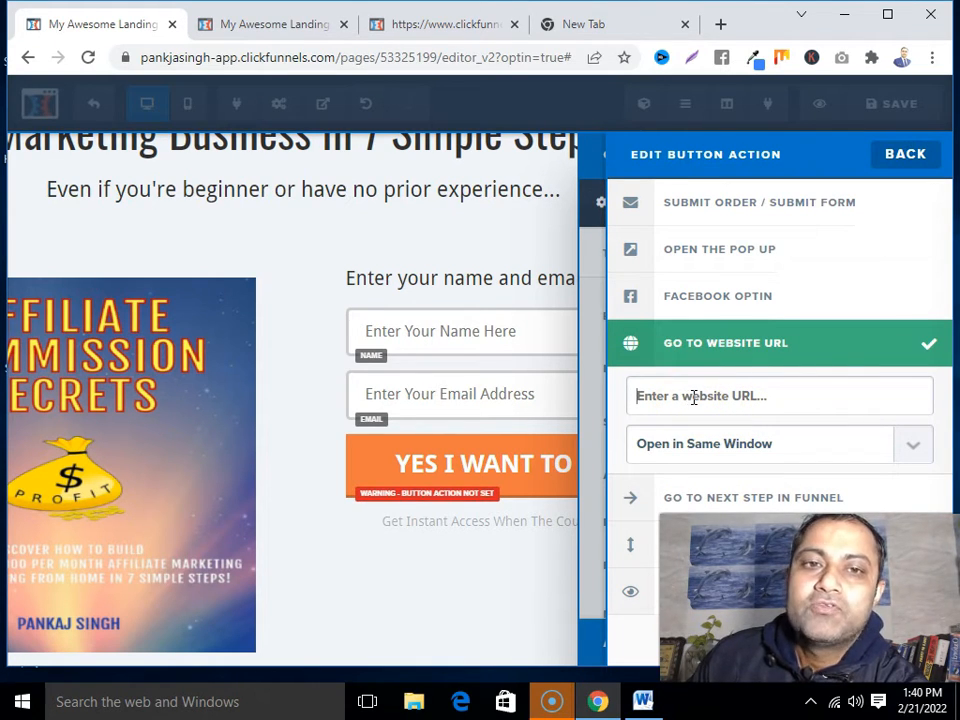
# Open the Optinmonster review article from the bookmark and copy its web address
pyautogui.click(565, 30)
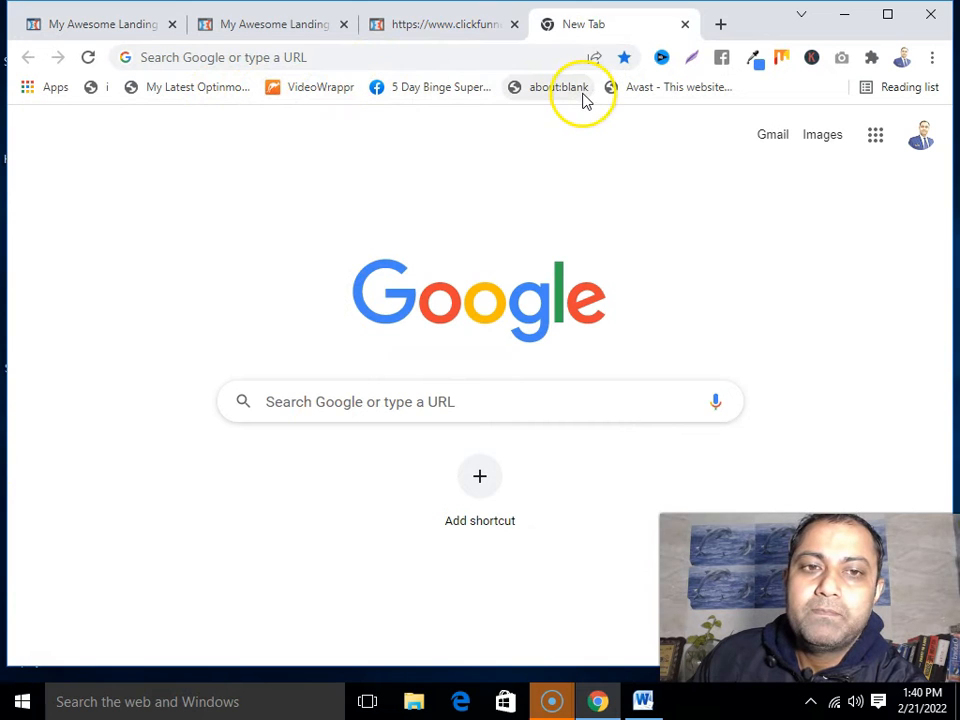
pyautogui.click(179, 97)
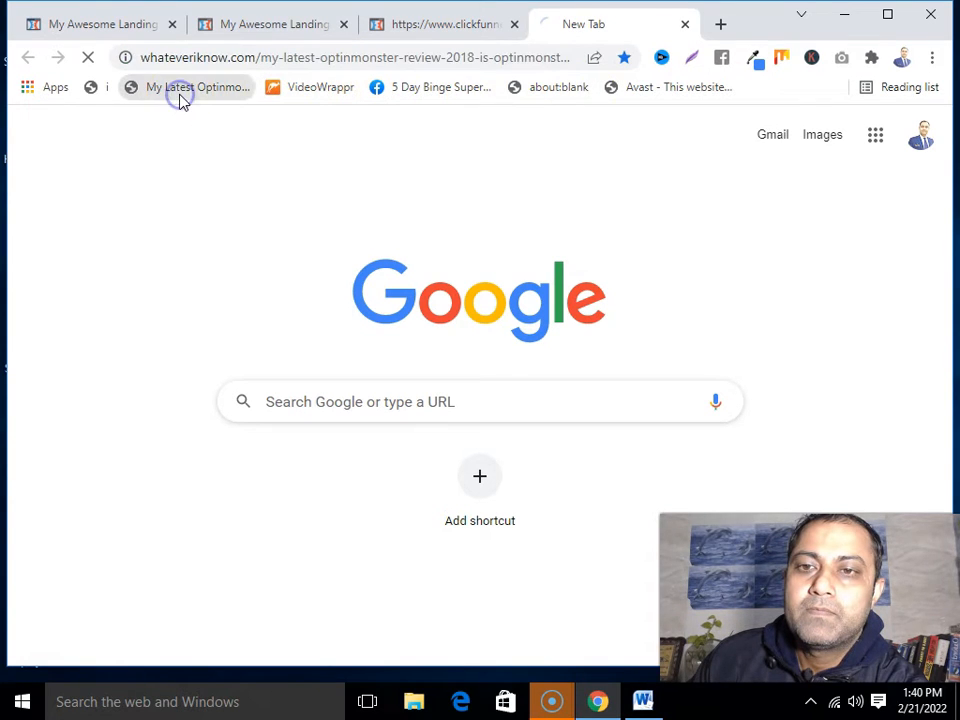
pyautogui.click(225, 55)
pyautogui.rightClick(223, 56)
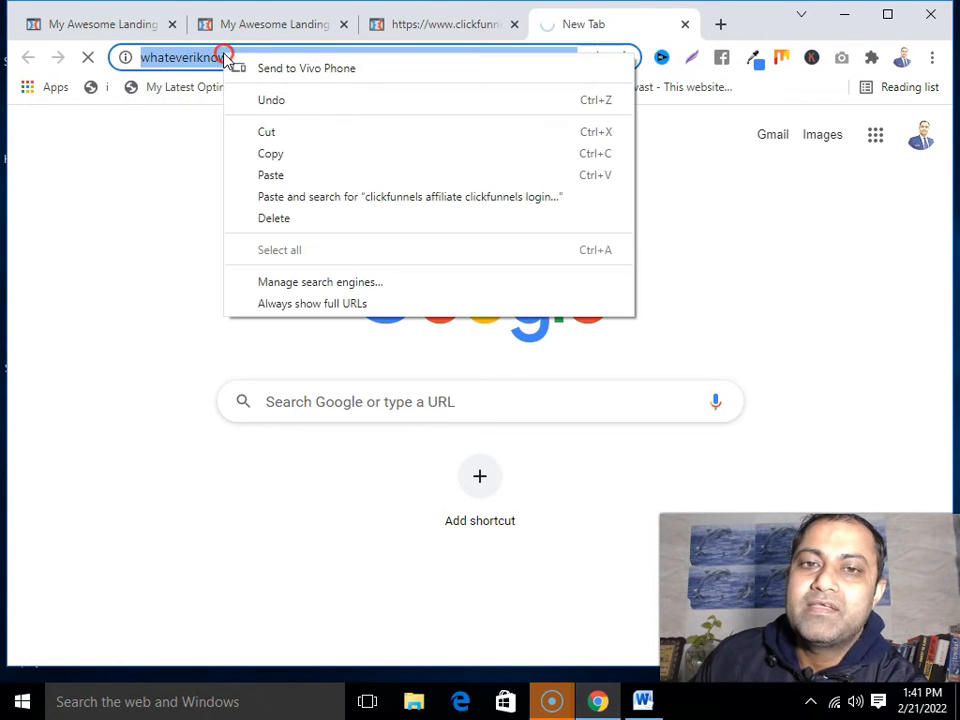
pyautogui.click(271, 154)
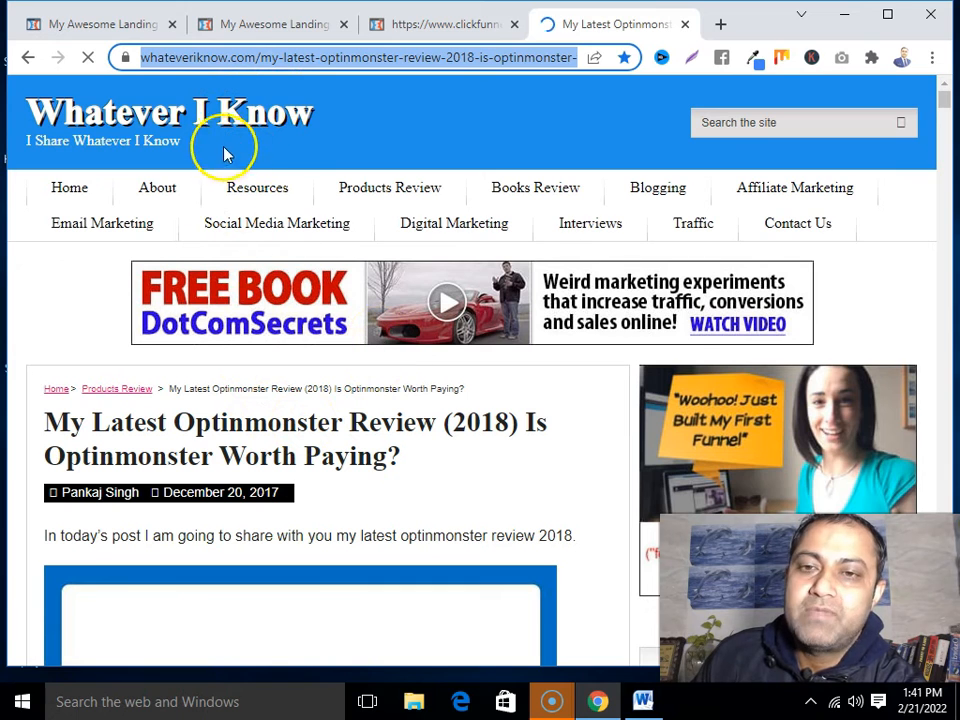
pyautogui.rightClick(270, 57)
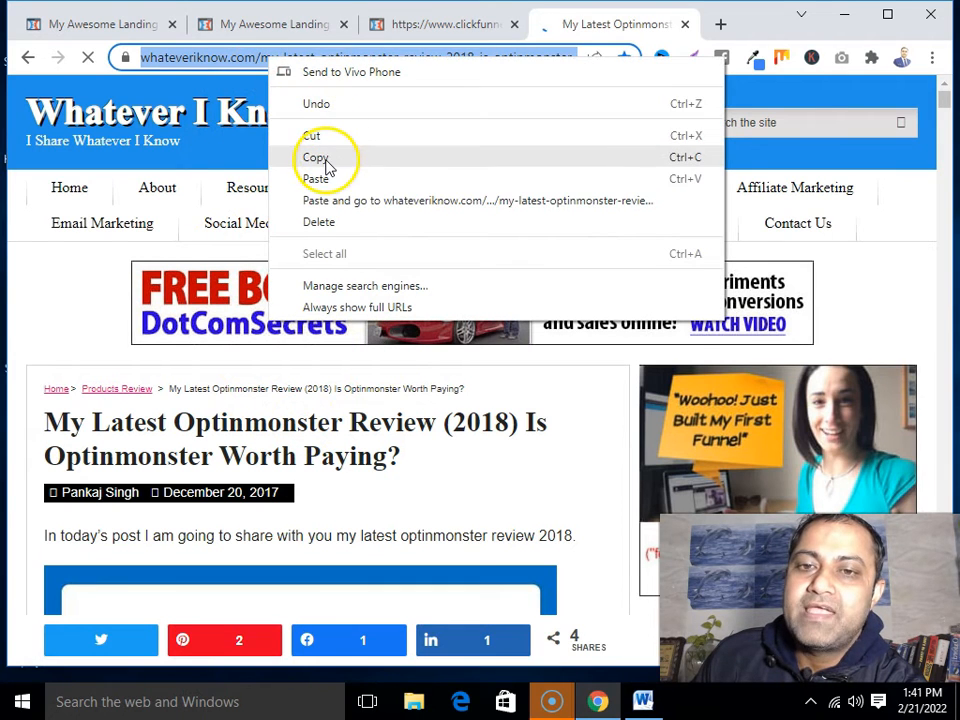
pyautogui.click(325, 157)
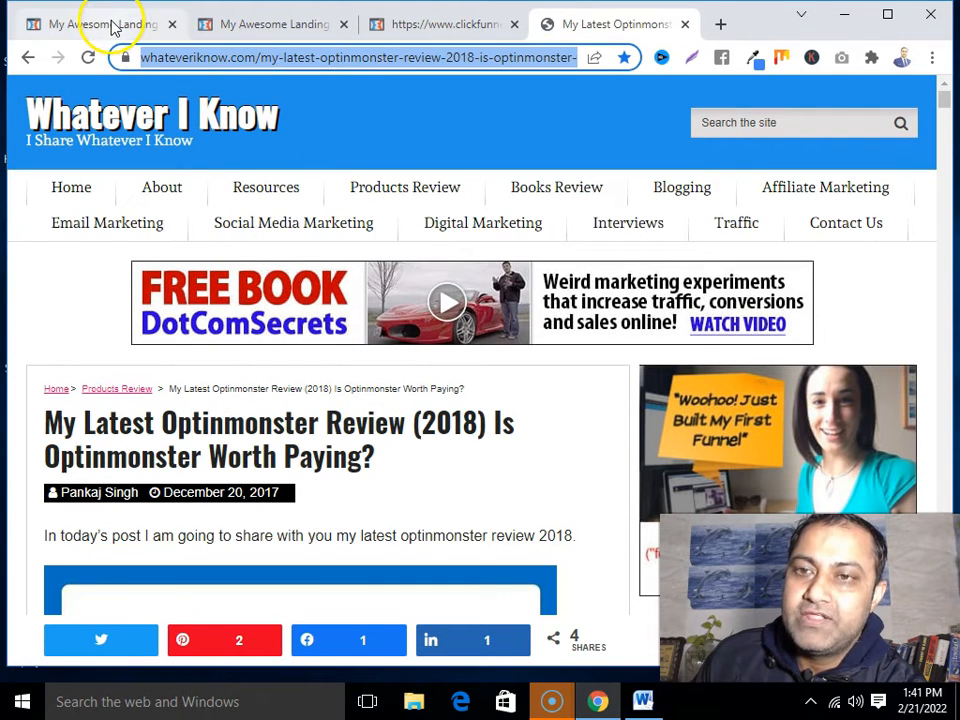
pyautogui.click(113, 28)
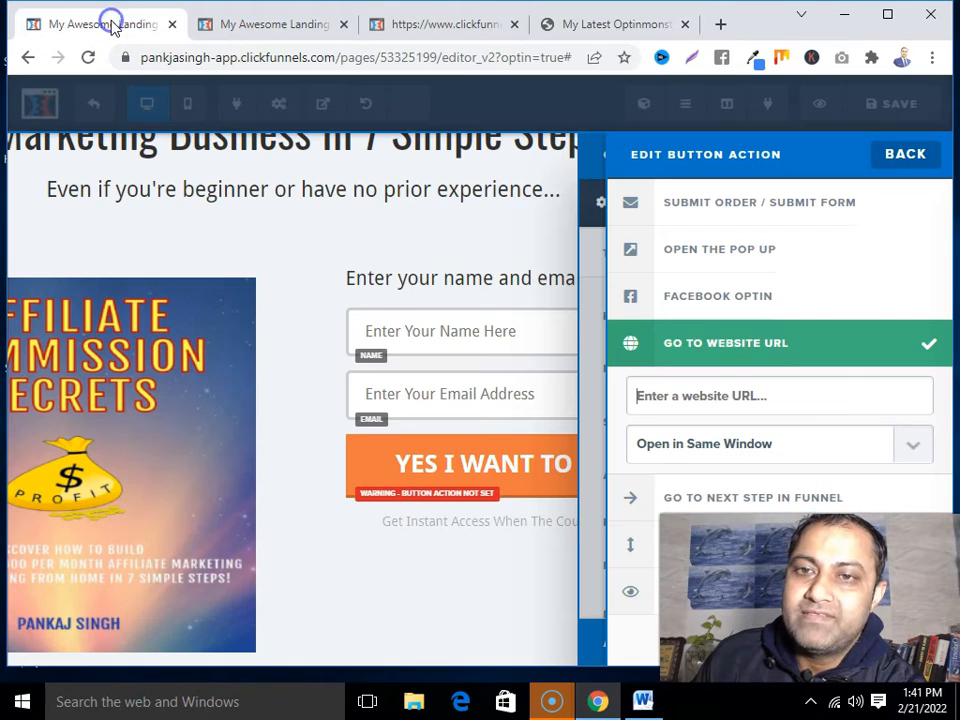
# Paste the Optinmonster review URL as the button link, opening in a new tab, and save
pyautogui.rightClick(668, 395)
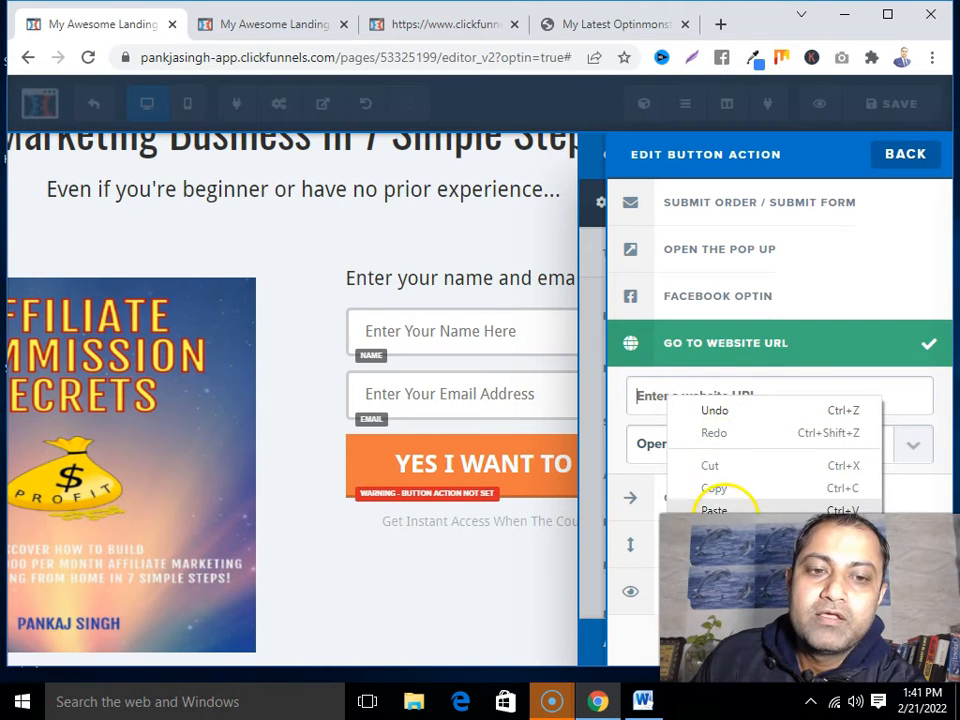
pyautogui.click(725, 511)
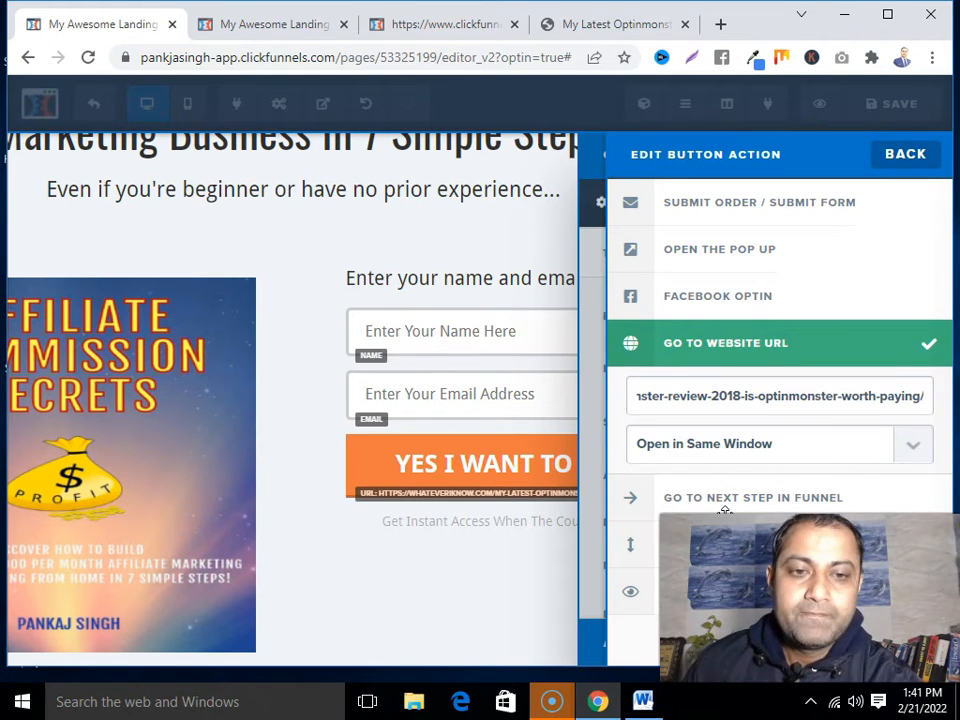
pyautogui.click(913, 448)
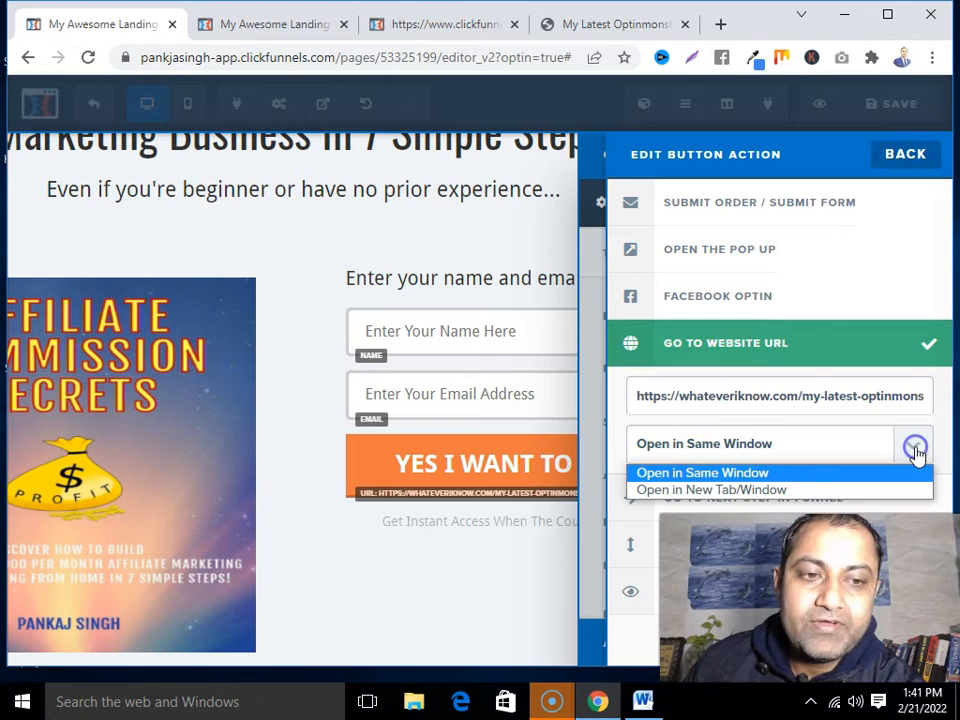
pyautogui.click(740, 490)
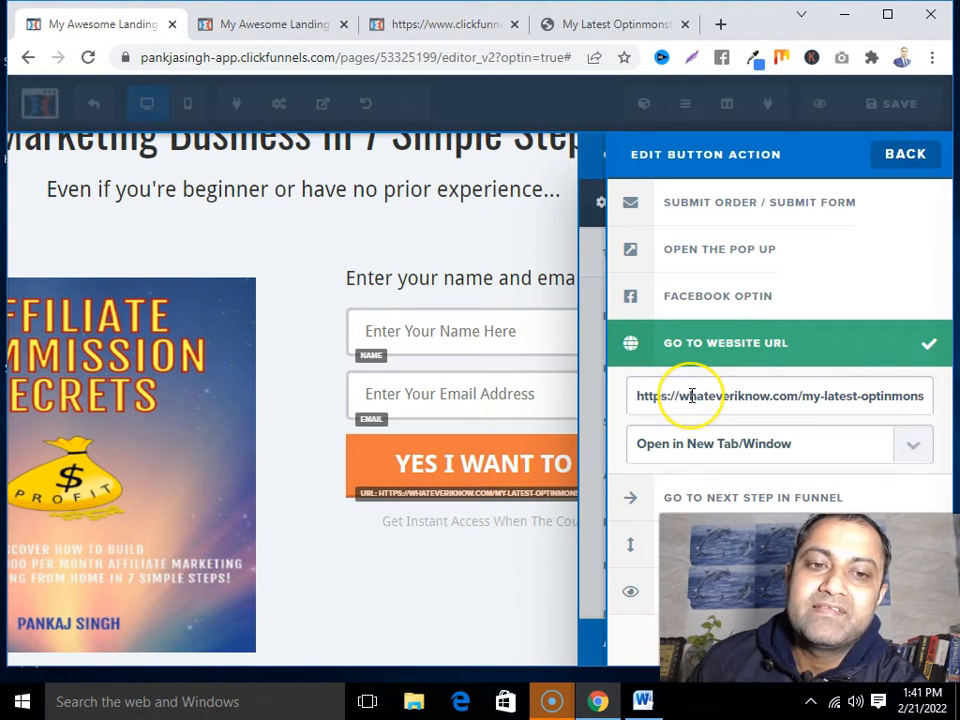
pyautogui.click(547, 587)
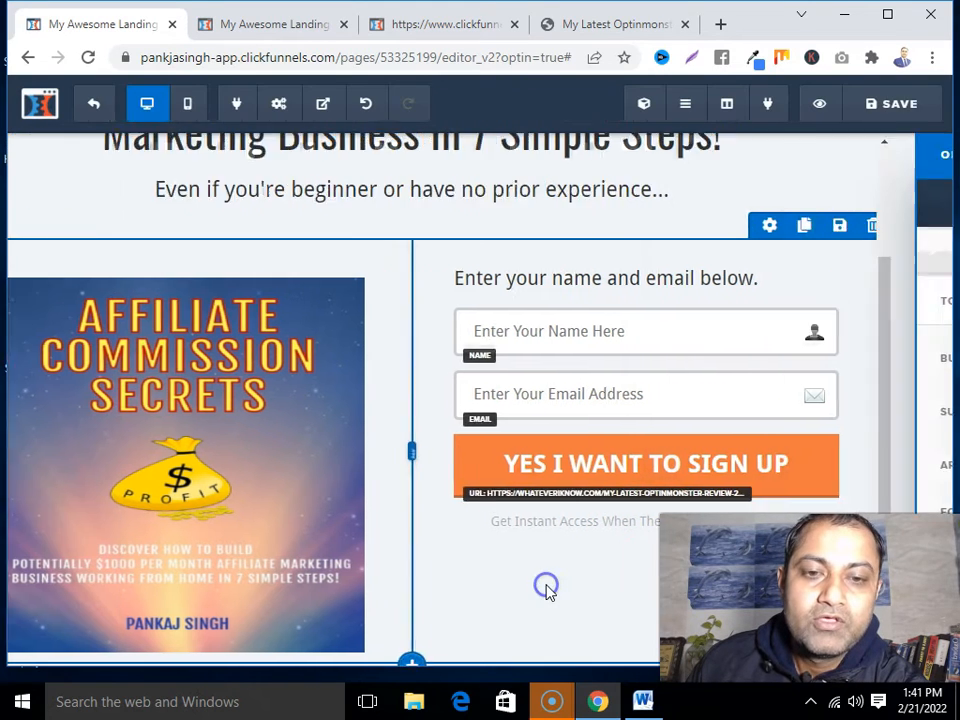
pyautogui.click(896, 103)
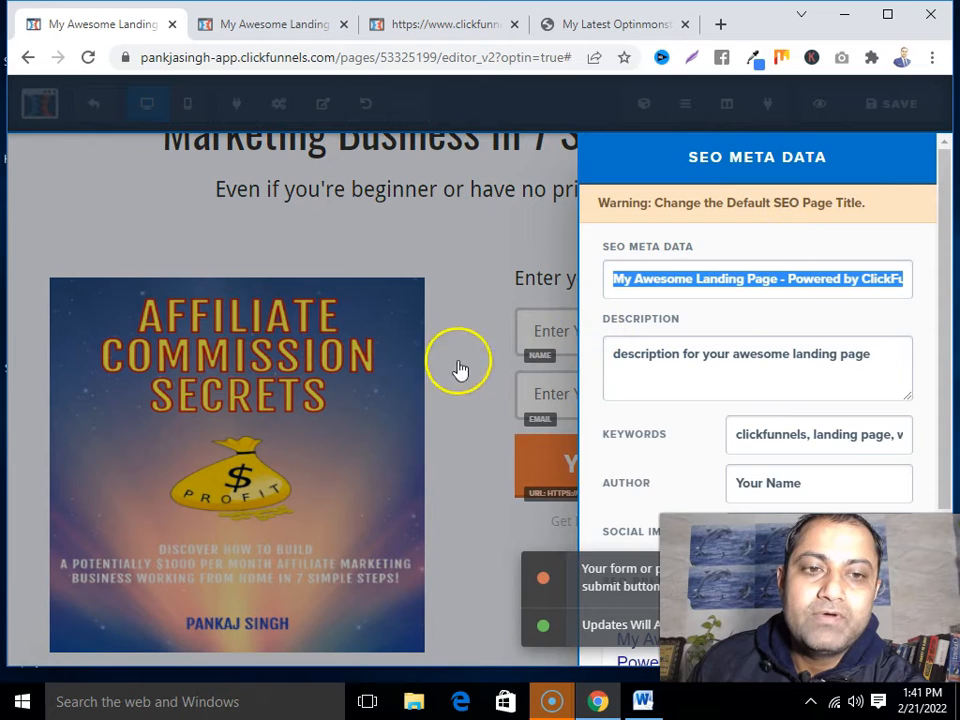
pyautogui.click(478, 514)
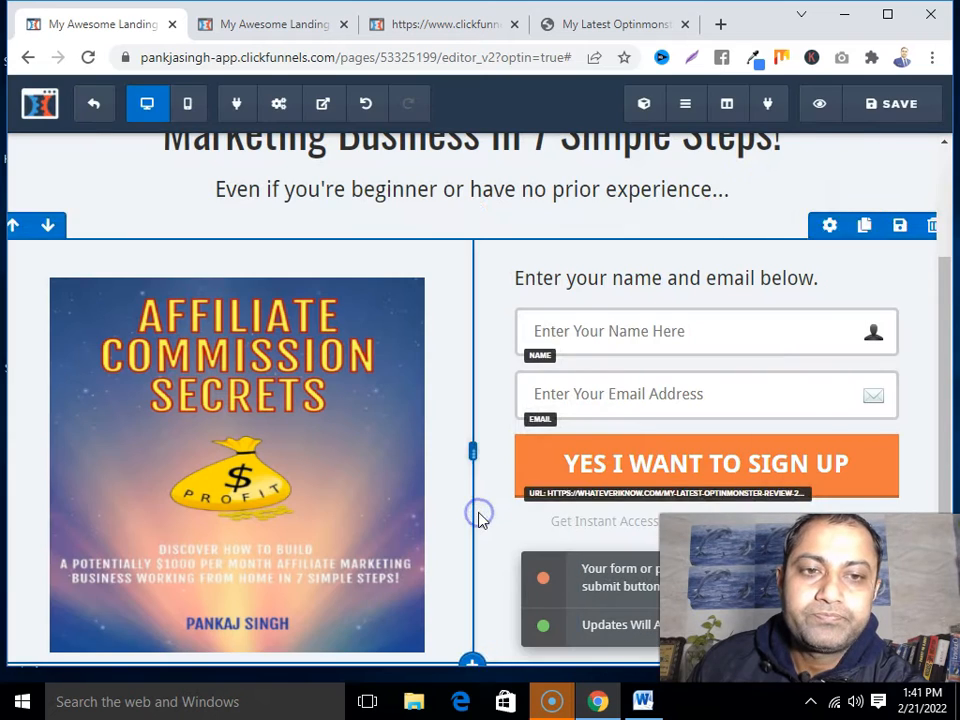
# Preview the page, submit a test name and email, and verify the review opens
pyautogui.click(823, 106)
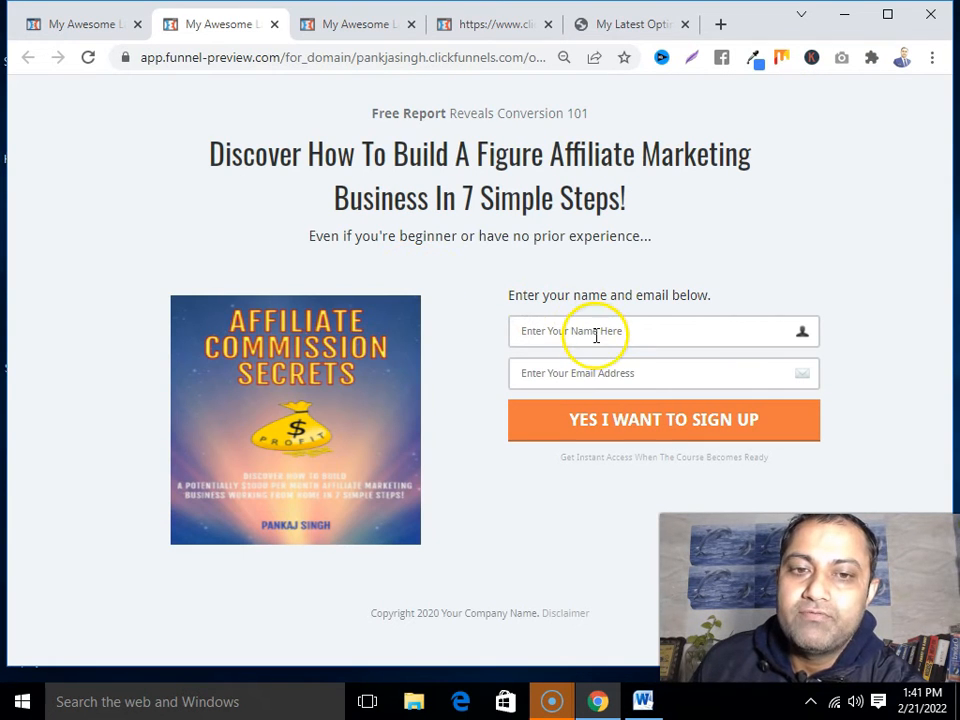
pyautogui.click(594, 334)
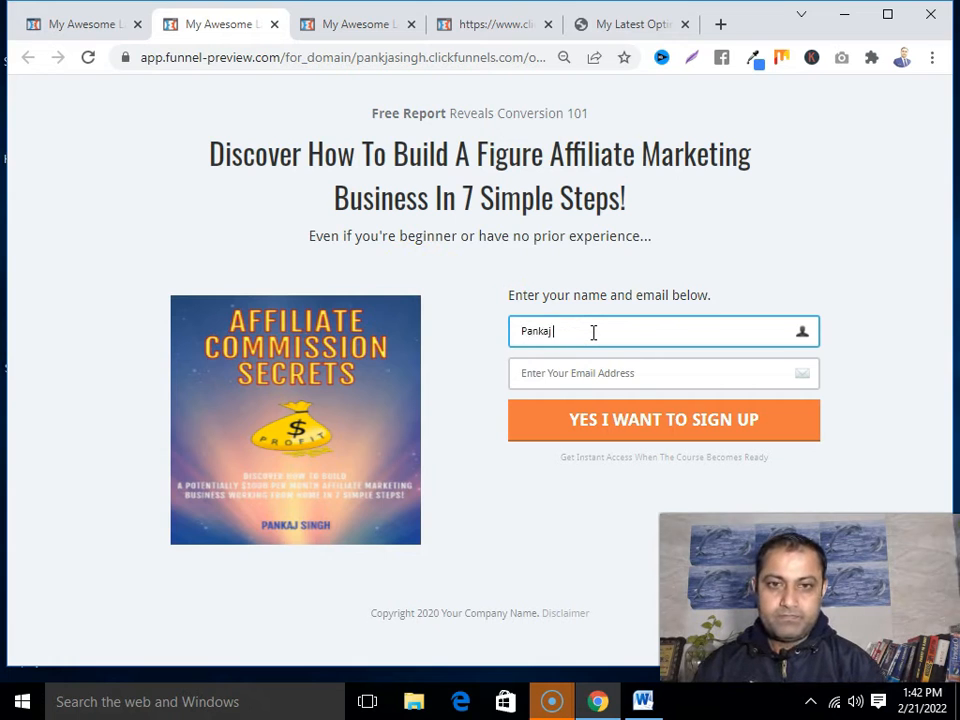
pyautogui.click(592, 375)
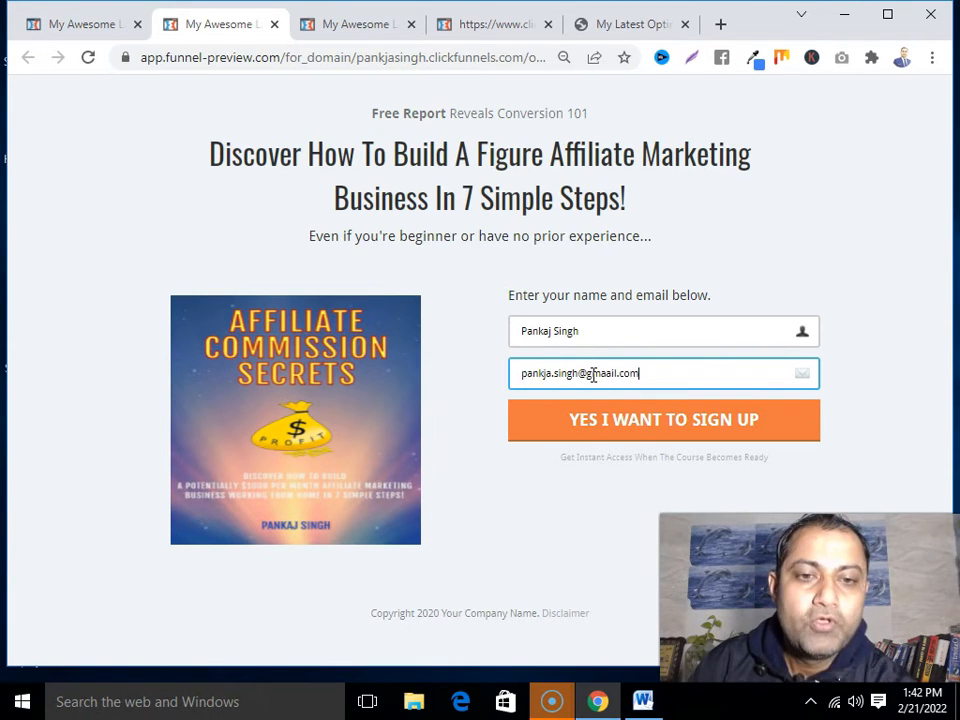
pyautogui.click(620, 428)
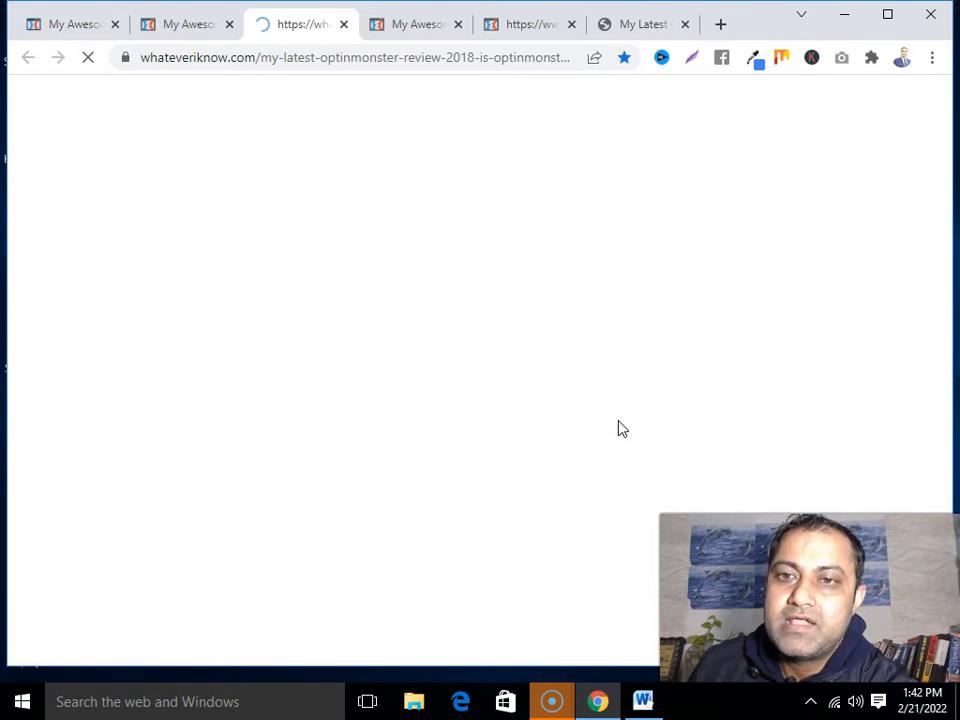
pyautogui.click(224, 58)
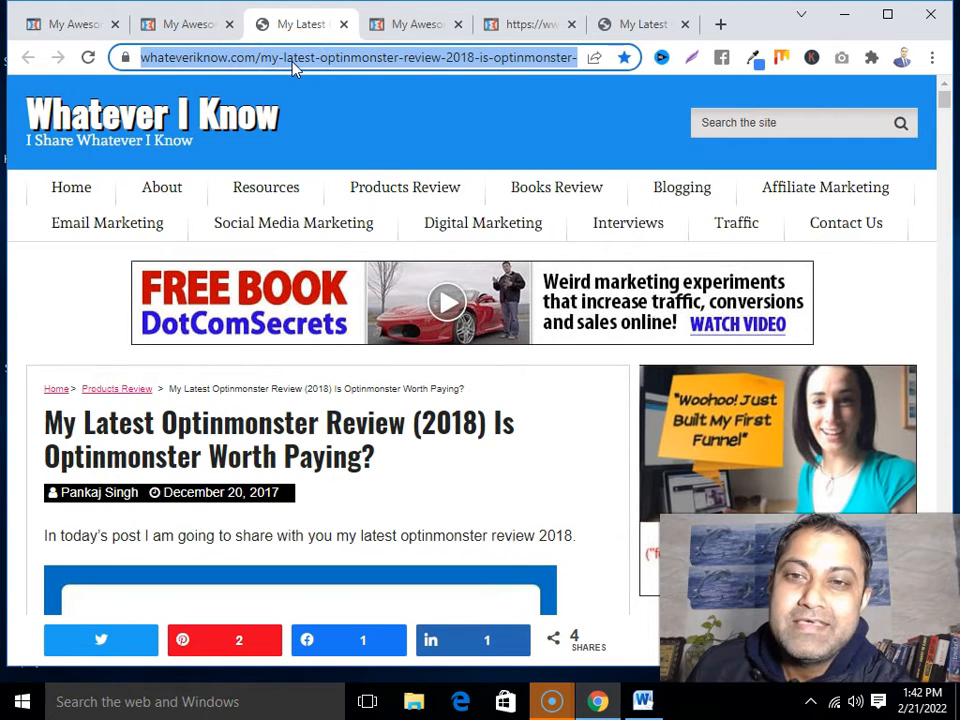
pyautogui.click(197, 26)
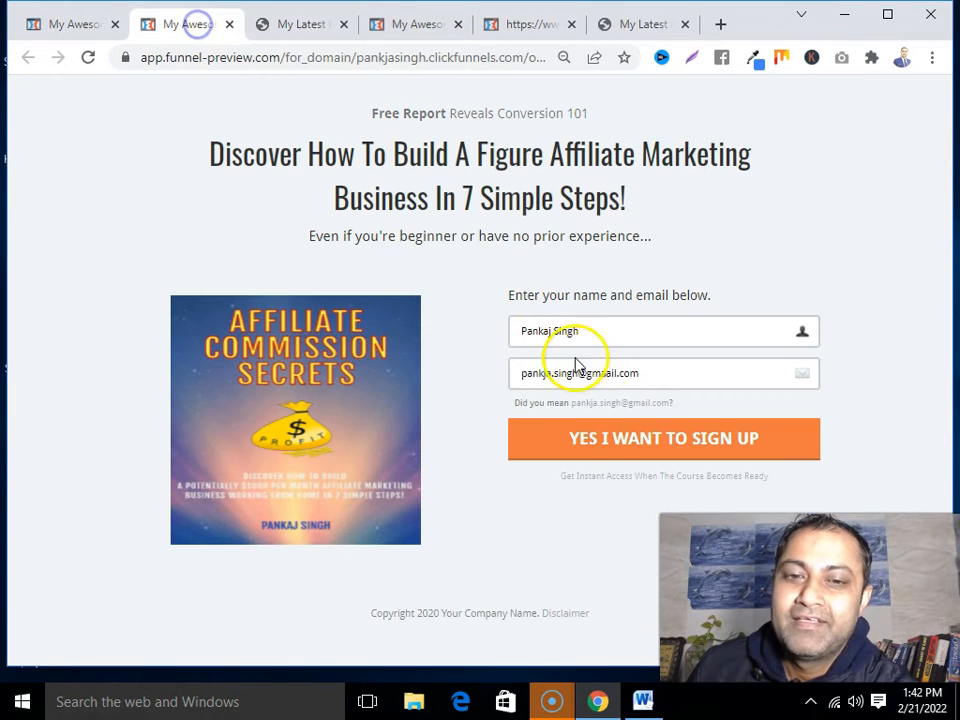
pyautogui.click(60, 24)
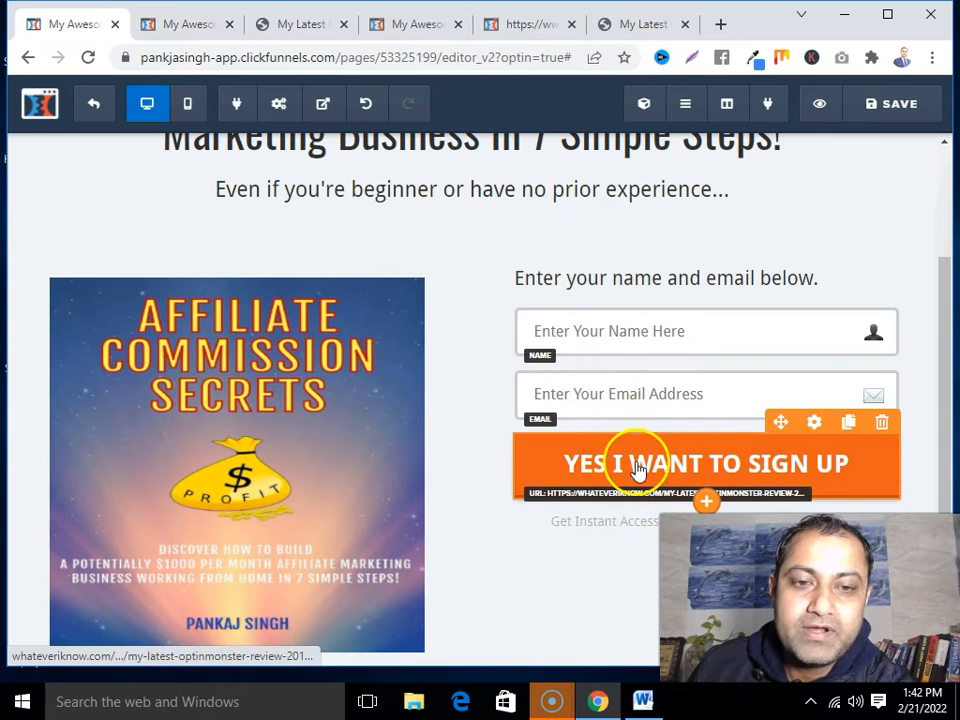
# Change the optin button text to 'YES I Want This Book!'
pyautogui.click(814, 422)
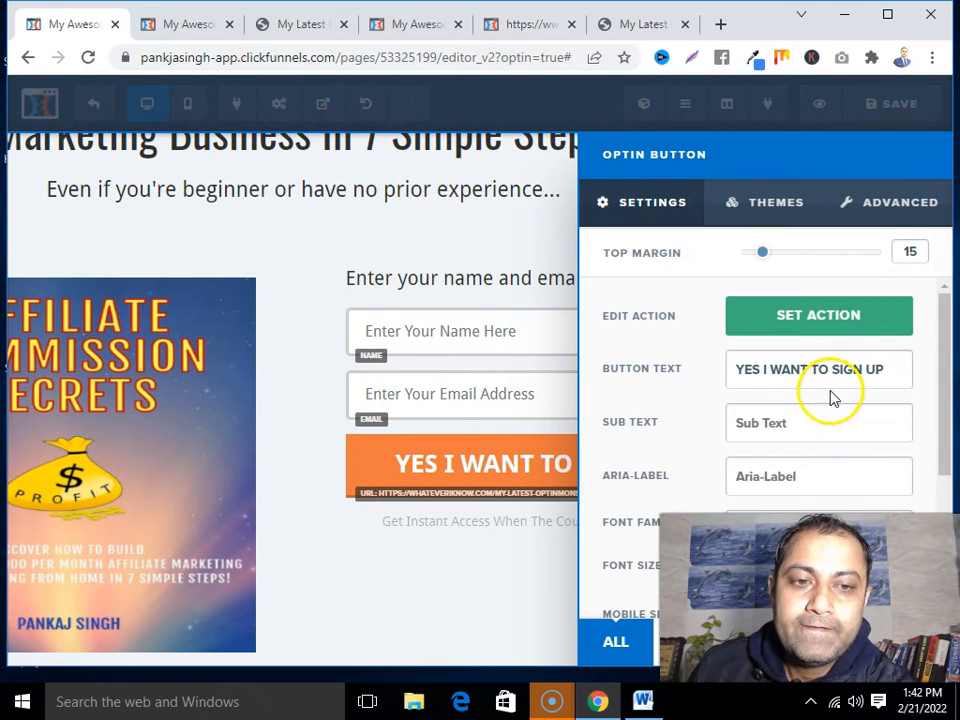
pyautogui.moveTo(883, 366); pyautogui.dragTo(773, 375)
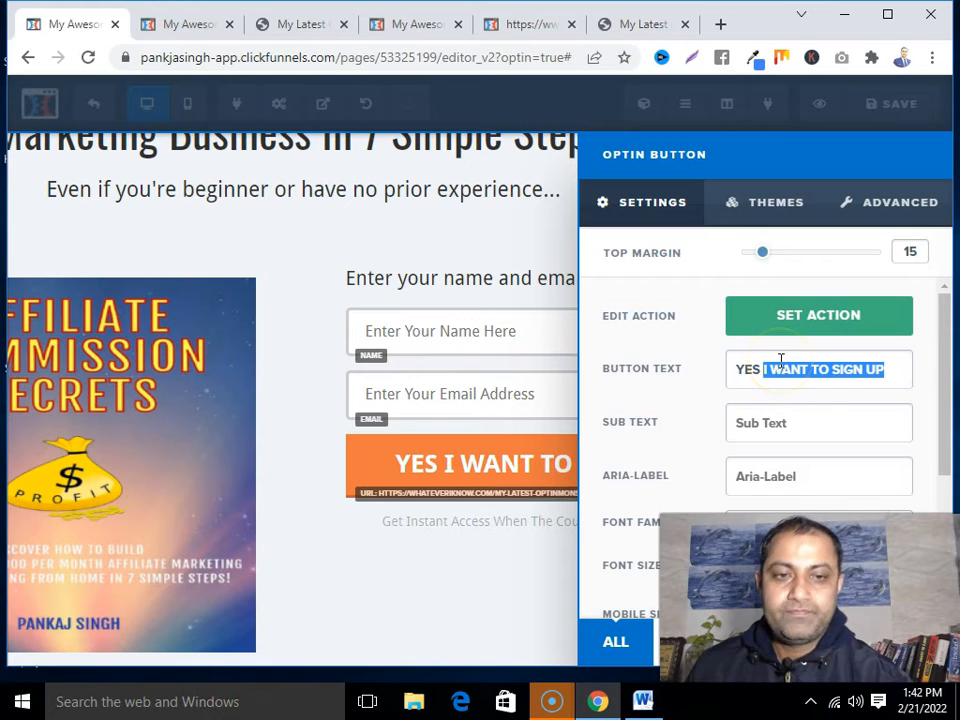
pyautogui.write('I')
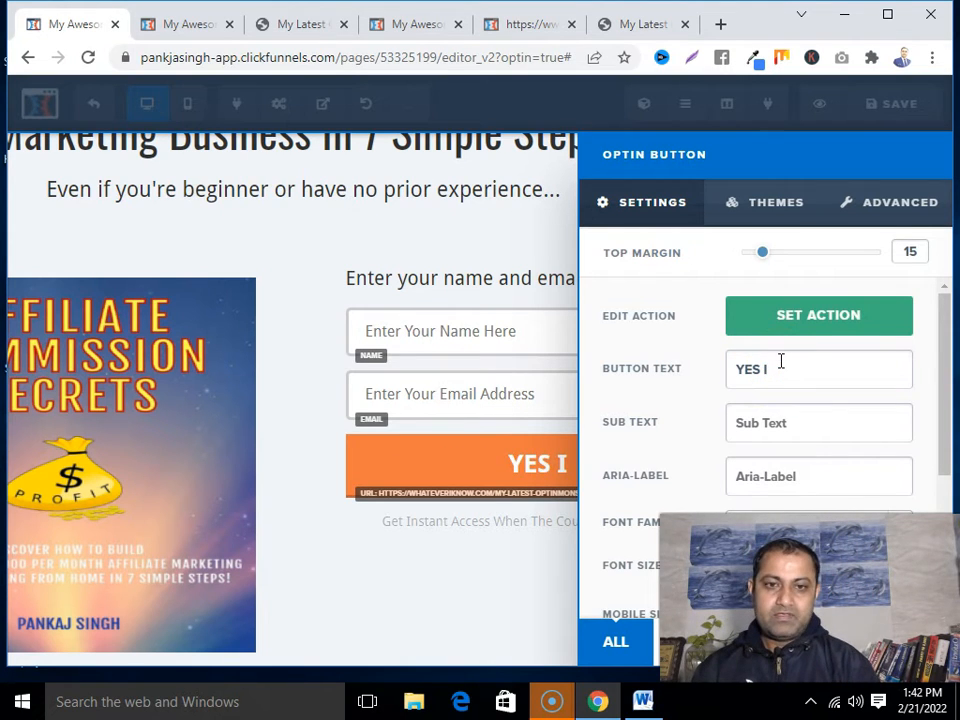
pyautogui.write(' Want')
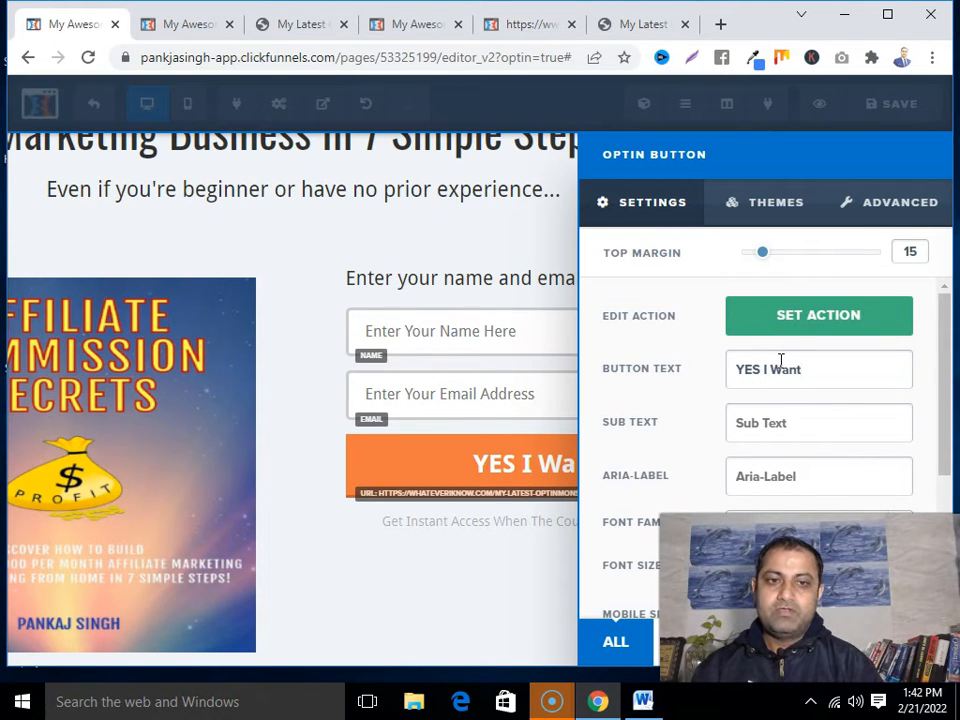
pyautogui.write(' This Book!')
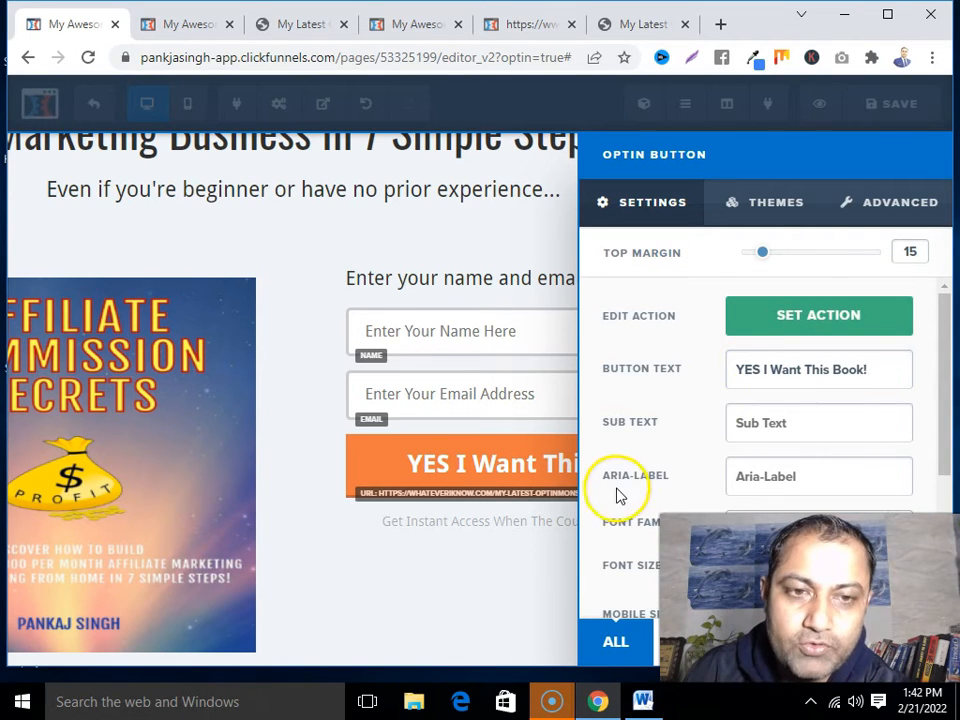
# Give the button a yellow background colour and save the page
pyautogui.scroll(-1, 760, 420)
pyautogui.scroll(-2, 769, 443)
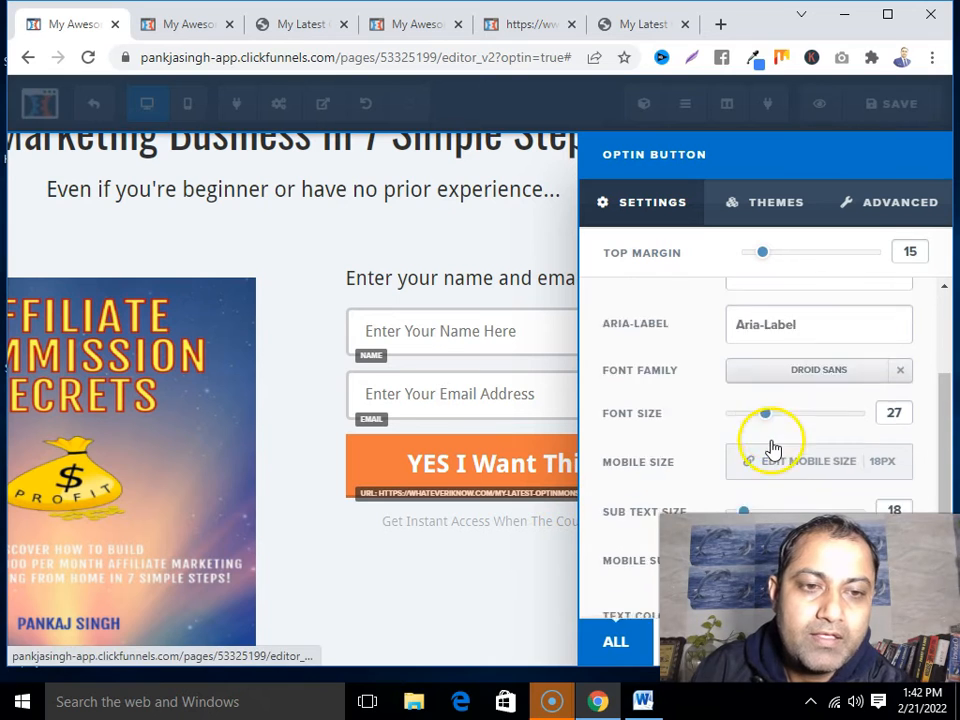
pyautogui.moveTo(801, 475); pyautogui.dragTo(800, 451)
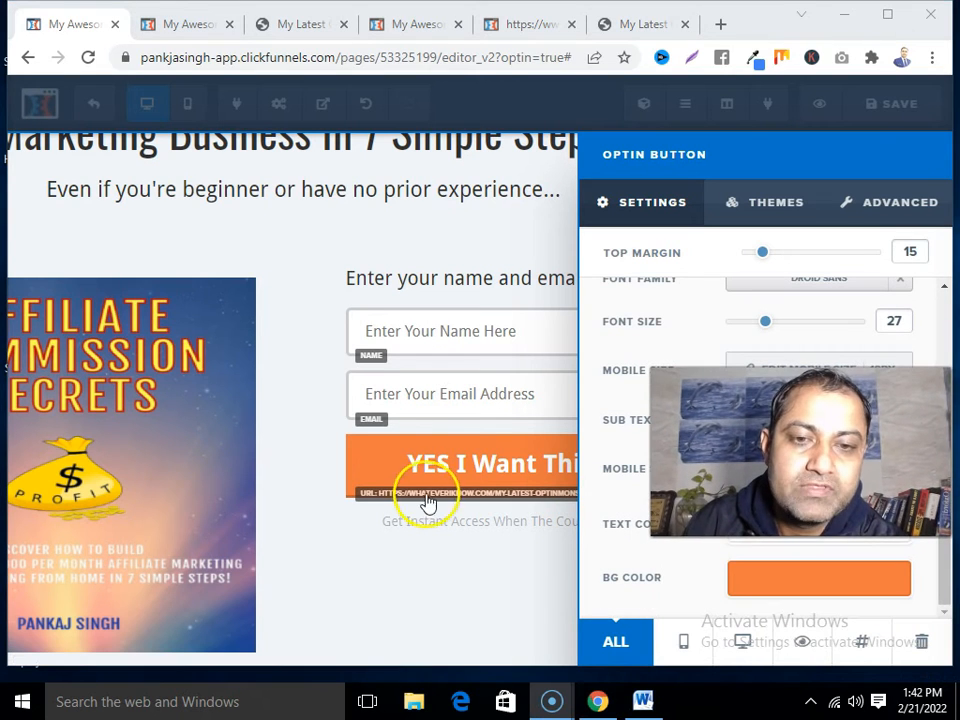
pyautogui.click(791, 579)
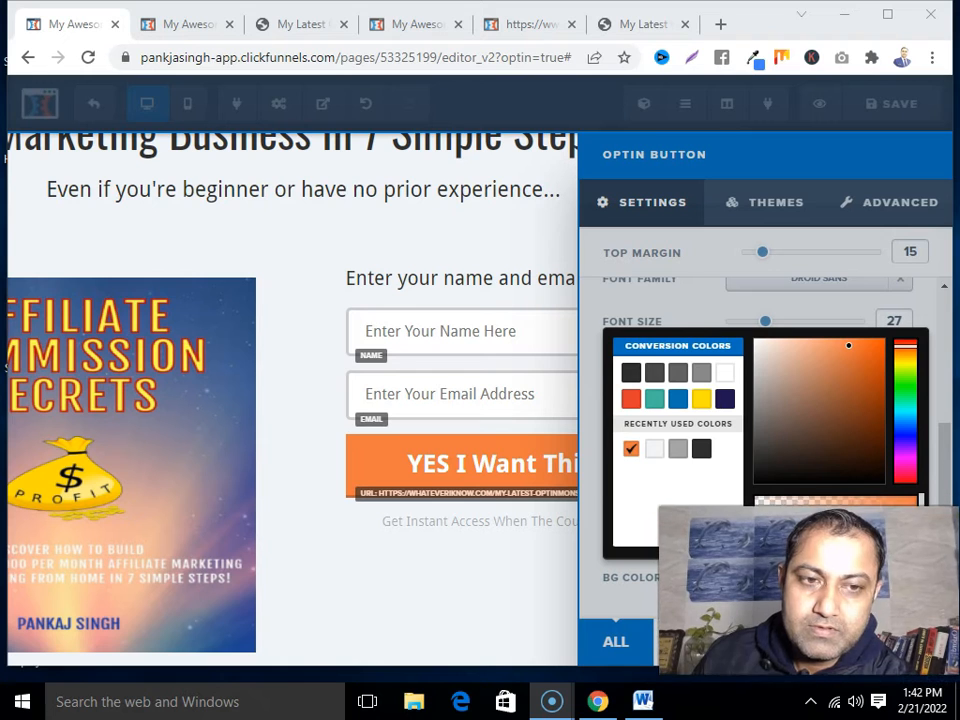
pyautogui.click(702, 399)
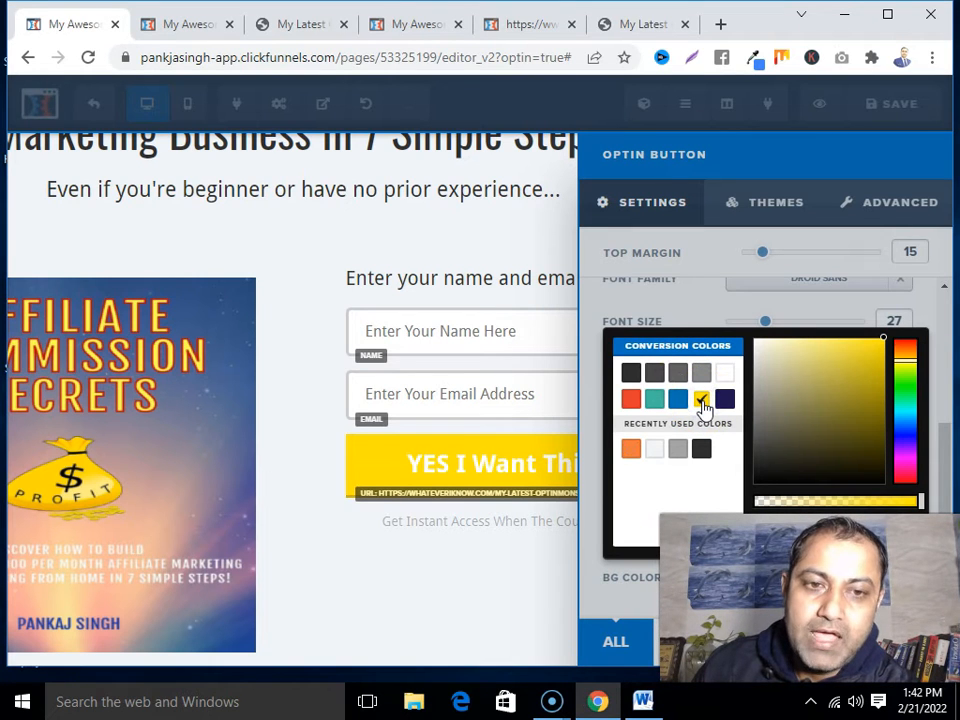
pyautogui.click(537, 610)
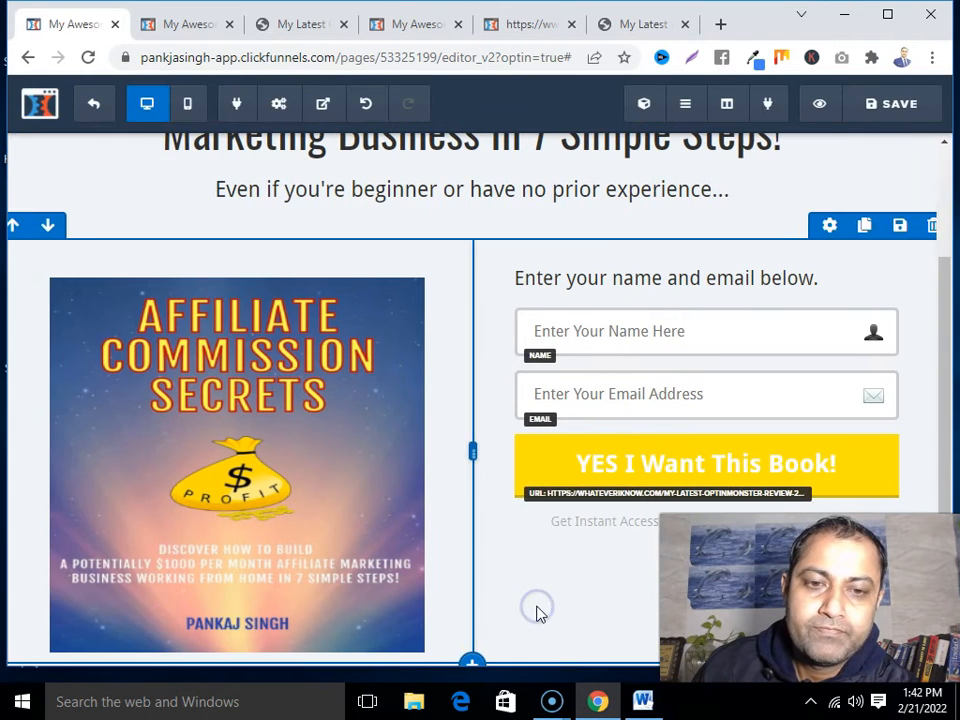
pyautogui.click(913, 103)
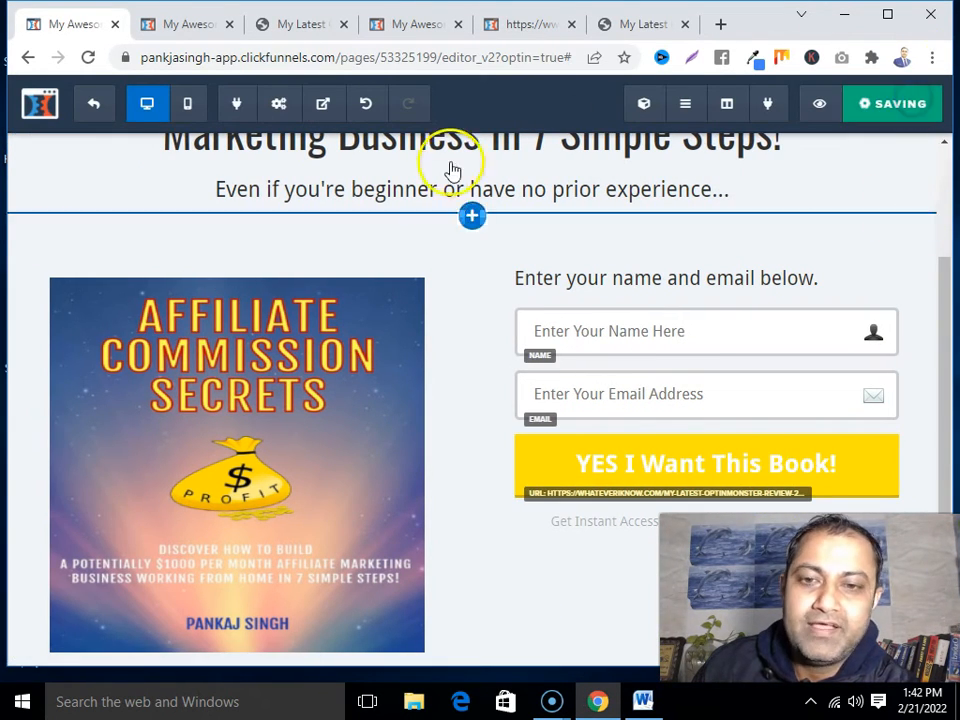
# Insert a Video element below the book cover image
pyautogui.scroll(1, 435, 420)
pyautogui.scroll(-2, 435, 420)
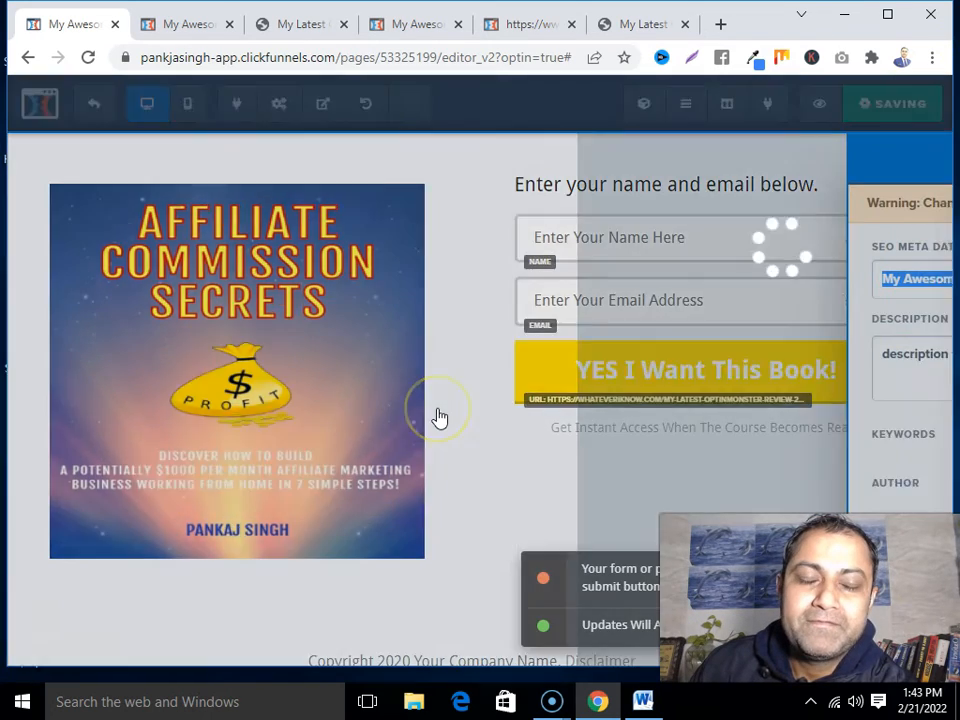
pyautogui.click(483, 502)
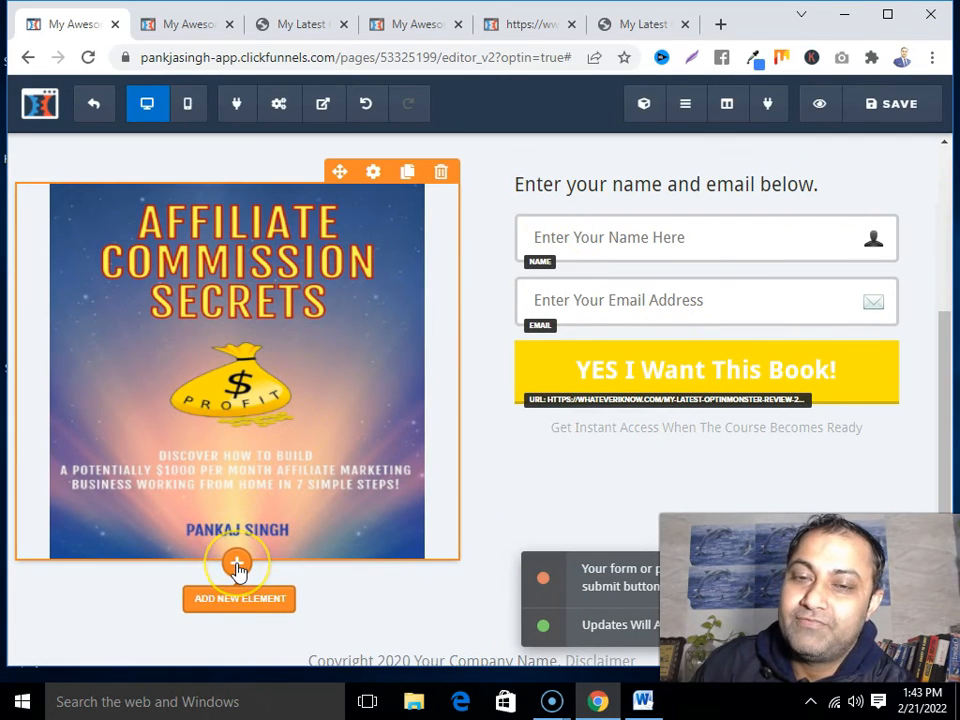
pyautogui.click(237, 565)
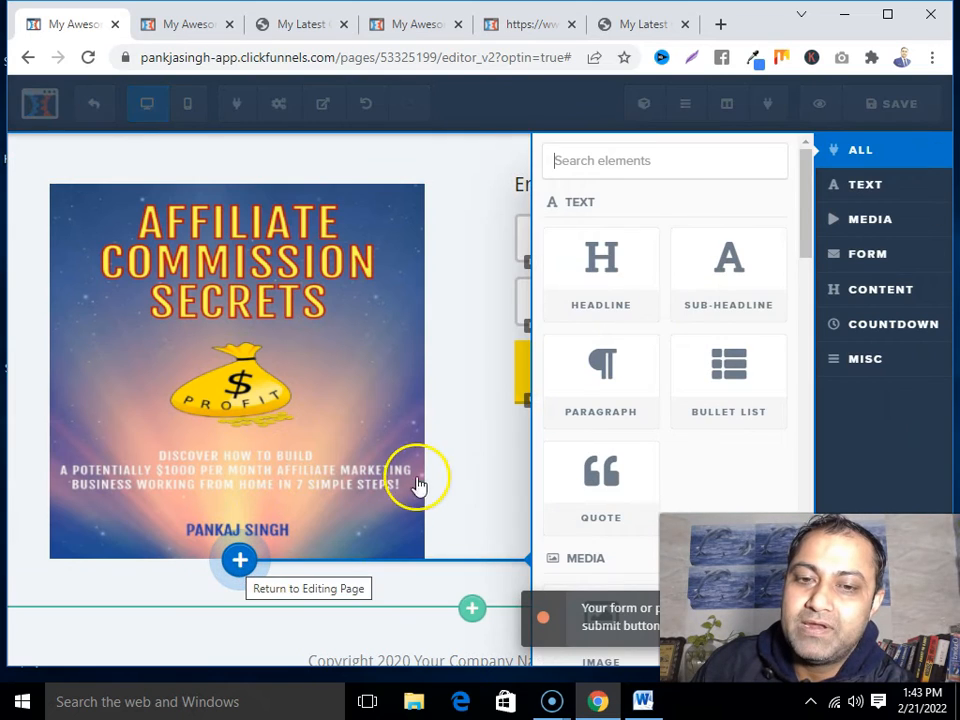
pyautogui.click(418, 484)
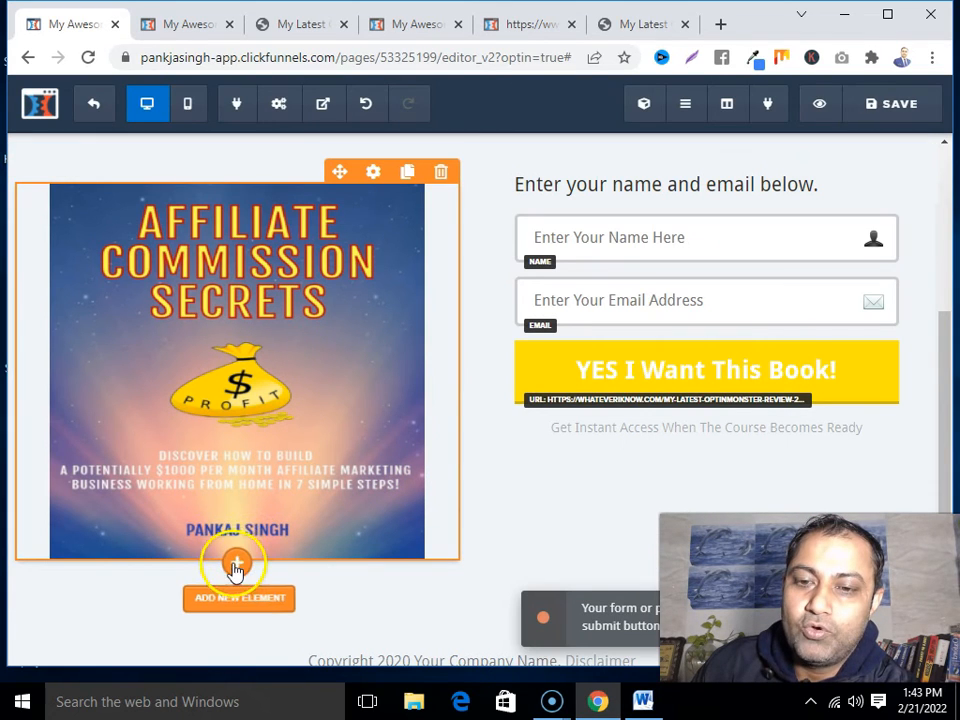
pyautogui.click(237, 565)
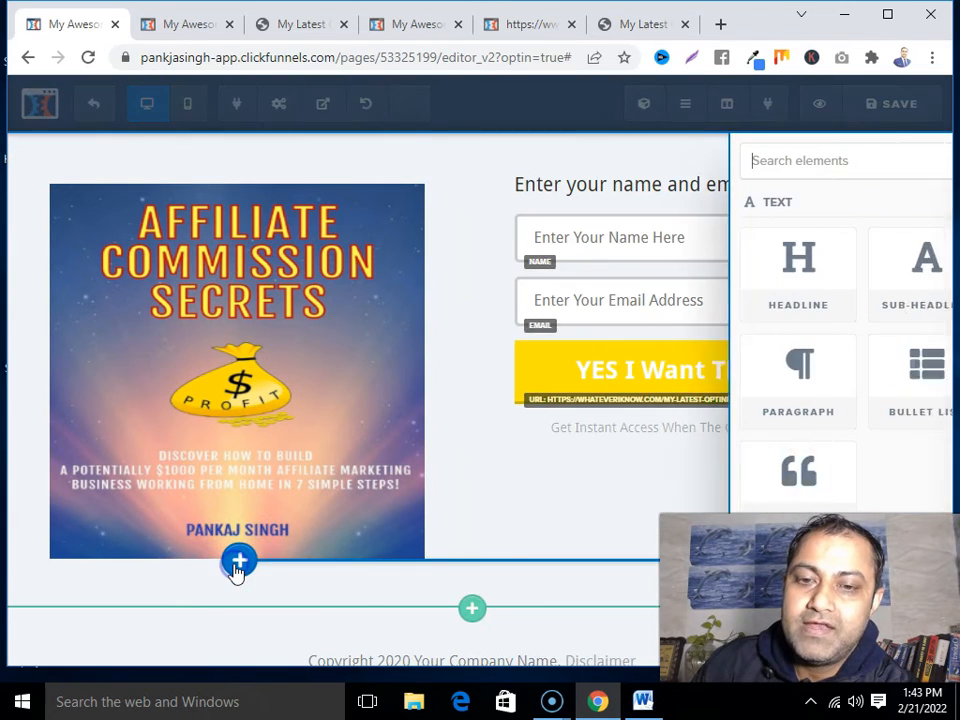
pyautogui.scroll(-2, 625, 425)
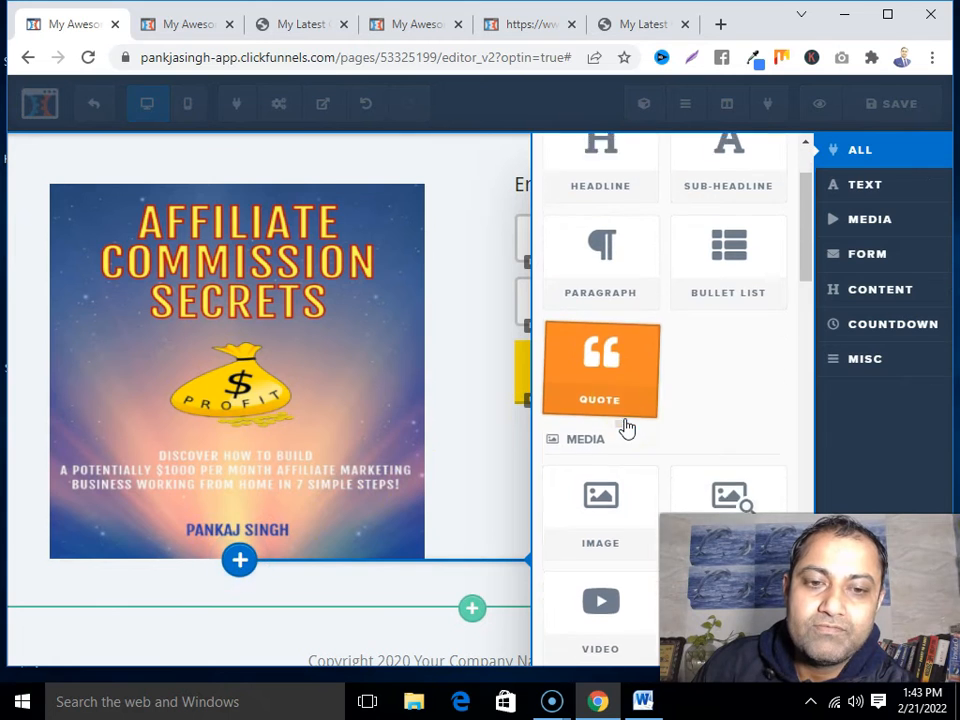
pyautogui.scroll(-3, 625, 428)
pyautogui.click(622, 369)
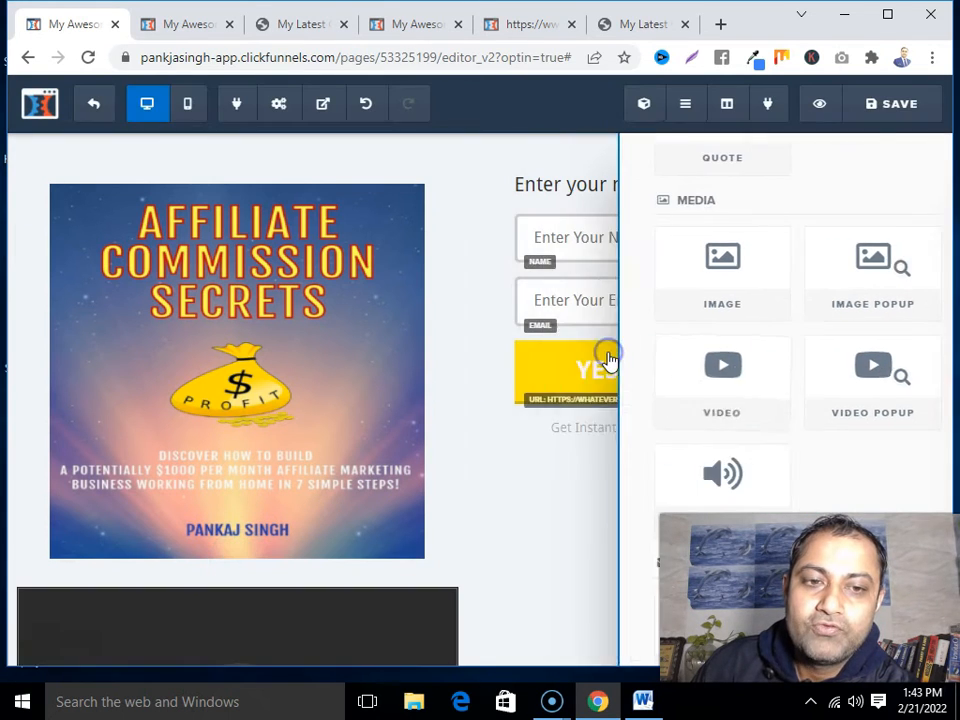
# Delete the book cover image
pyautogui.scroll(-3, 363, 503)
pyautogui.scroll(2, 363, 503)
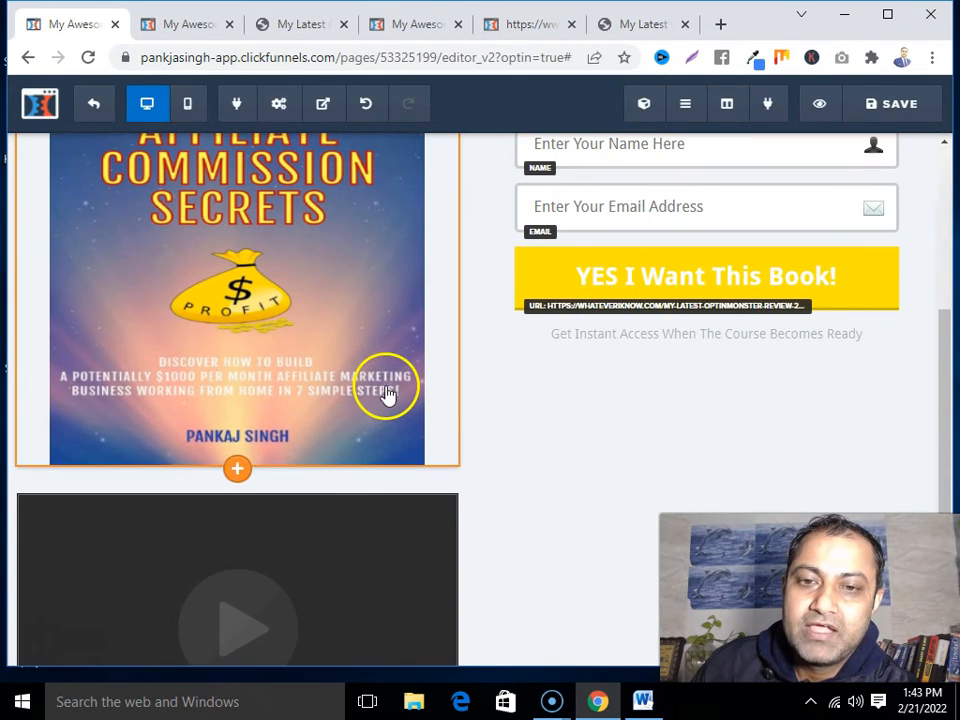
pyautogui.scroll(2, 386, 392)
pyautogui.click(441, 292)
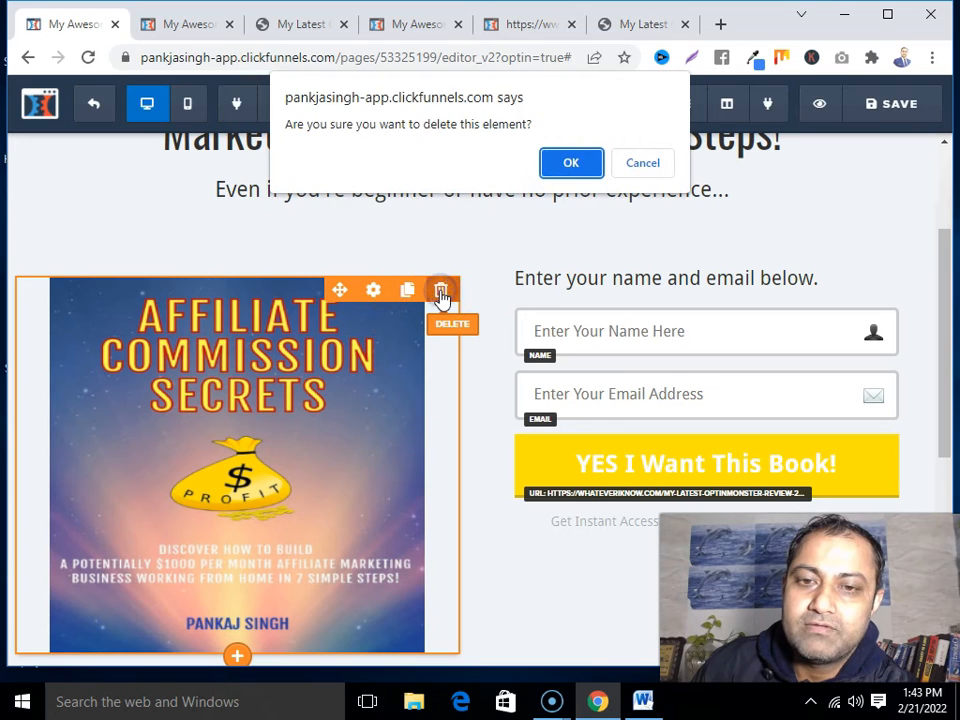
pyautogui.click(571, 162)
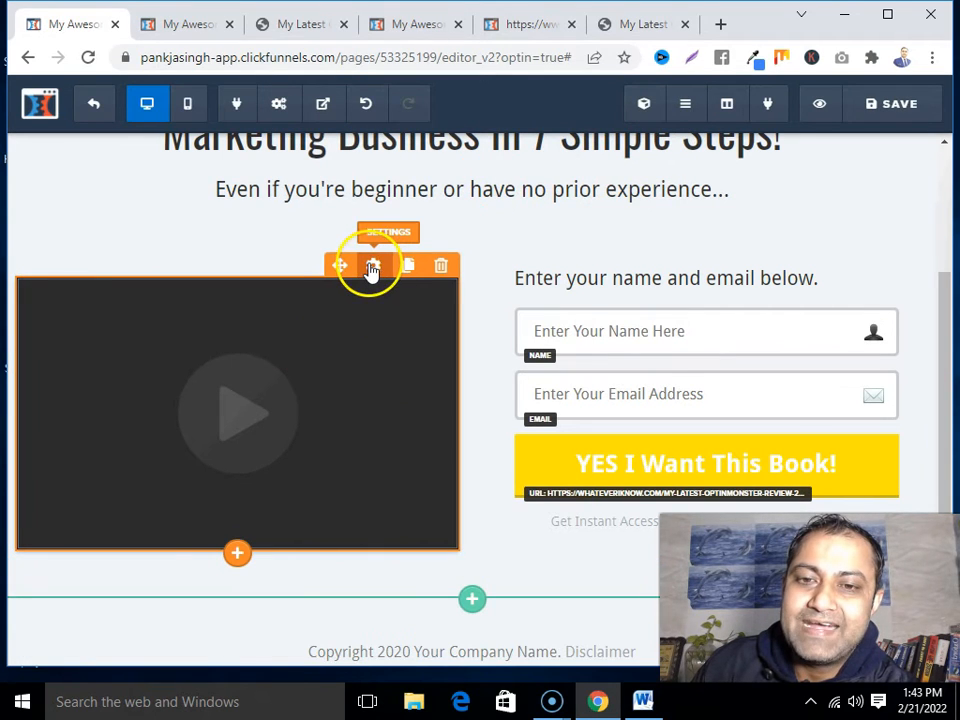
# Set the video element's type to YouTube and open a new Chrome tab
pyautogui.click(373, 267)
pyautogui.click(907, 318)
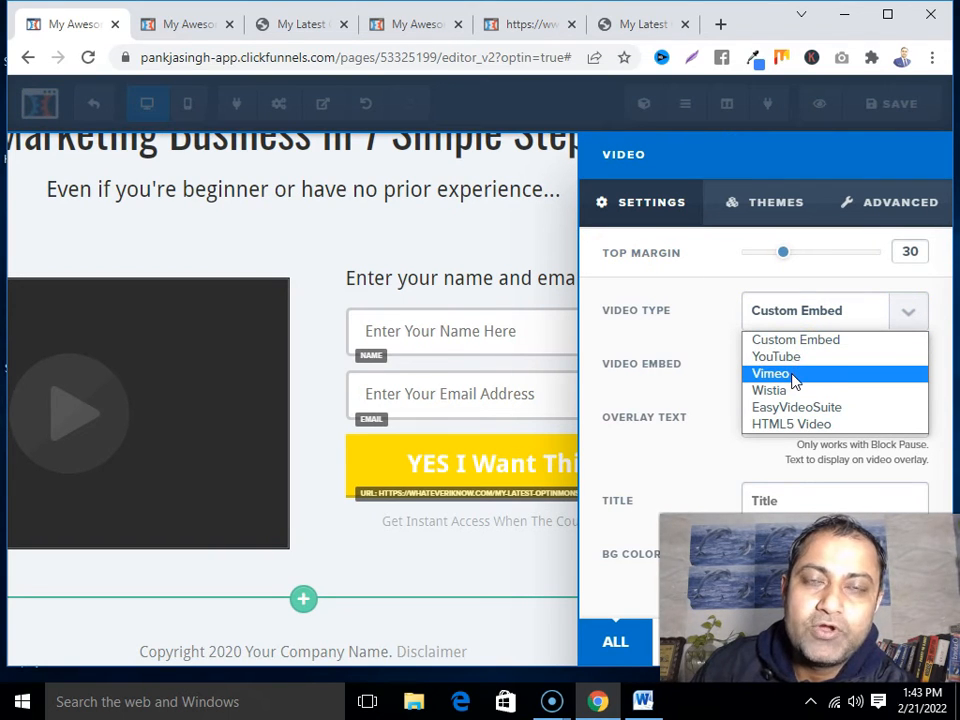
pyautogui.click(795, 360)
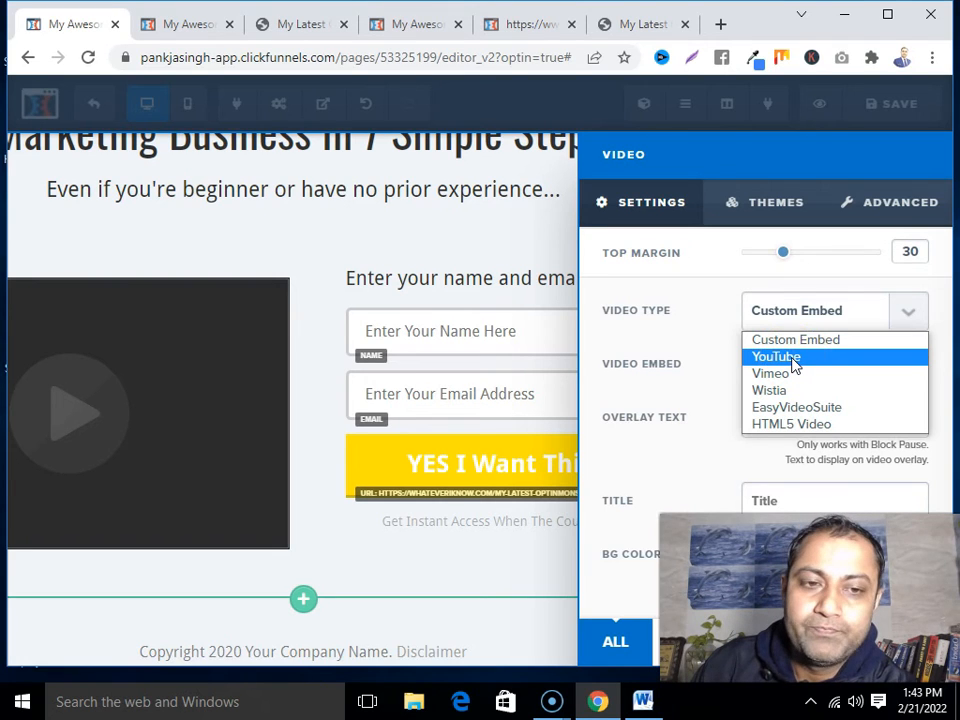
pyautogui.click(794, 358)
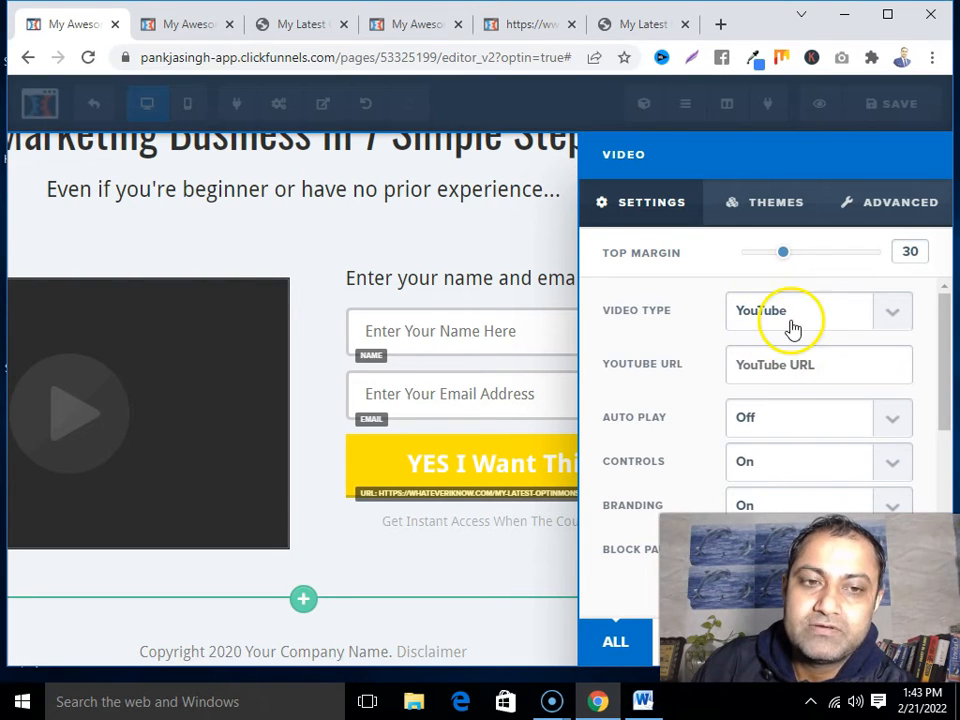
pyautogui.click(768, 368)
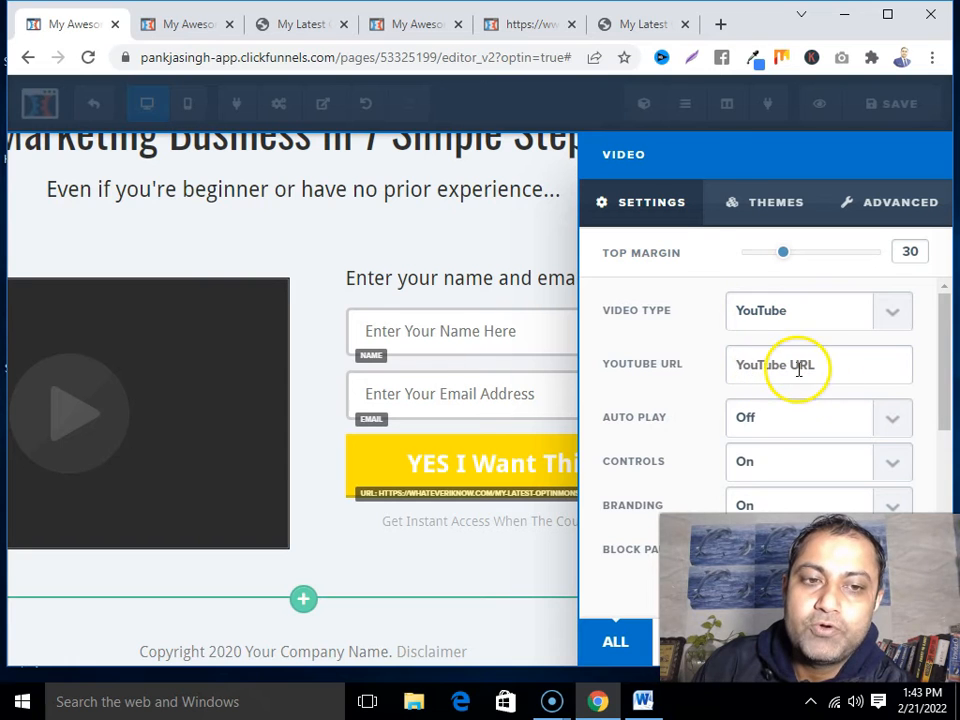
pyautogui.click(720, 24)
pyautogui.click(361, 62)
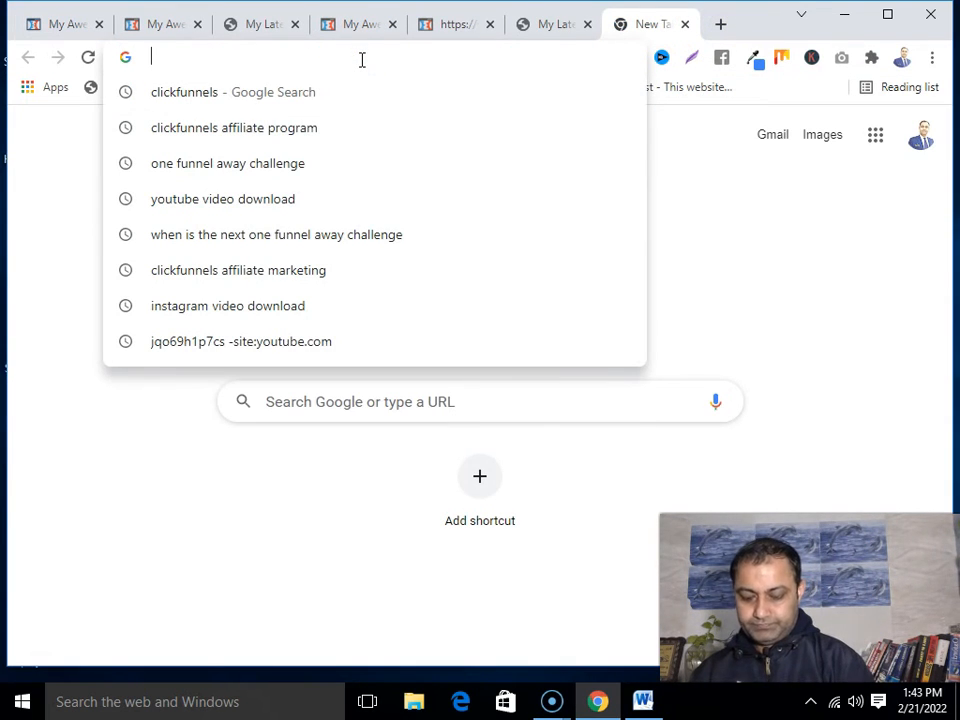
# Go to YouTube and open the Sachin Tendulkar/Sehwag entering the arena video
pyautogui.write('you')
pyautogui.press('Return')
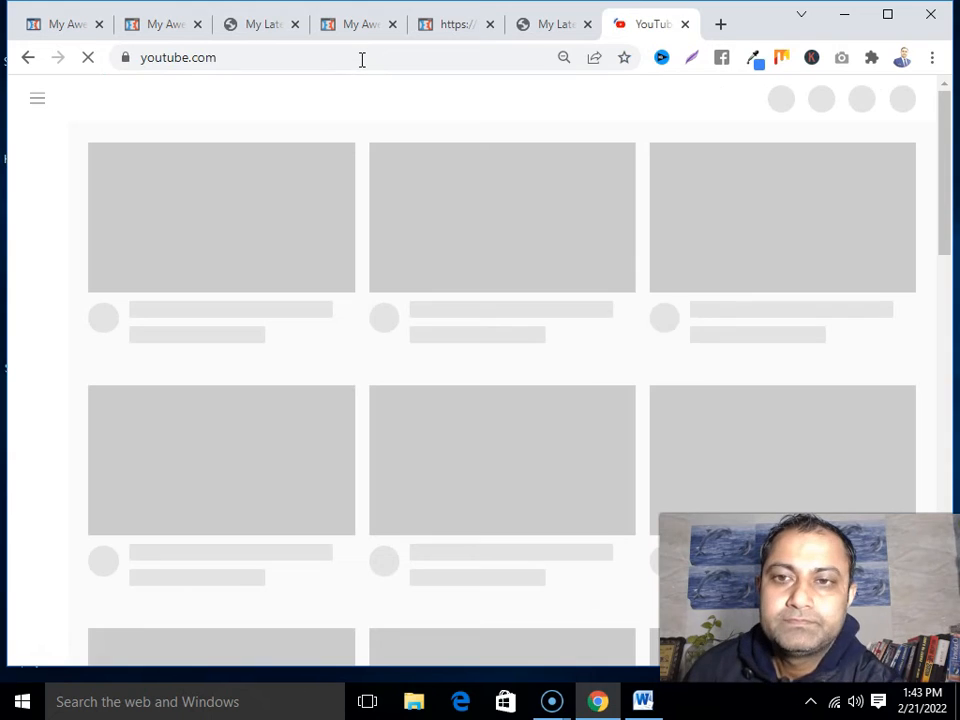
pyautogui.click(283, 214)
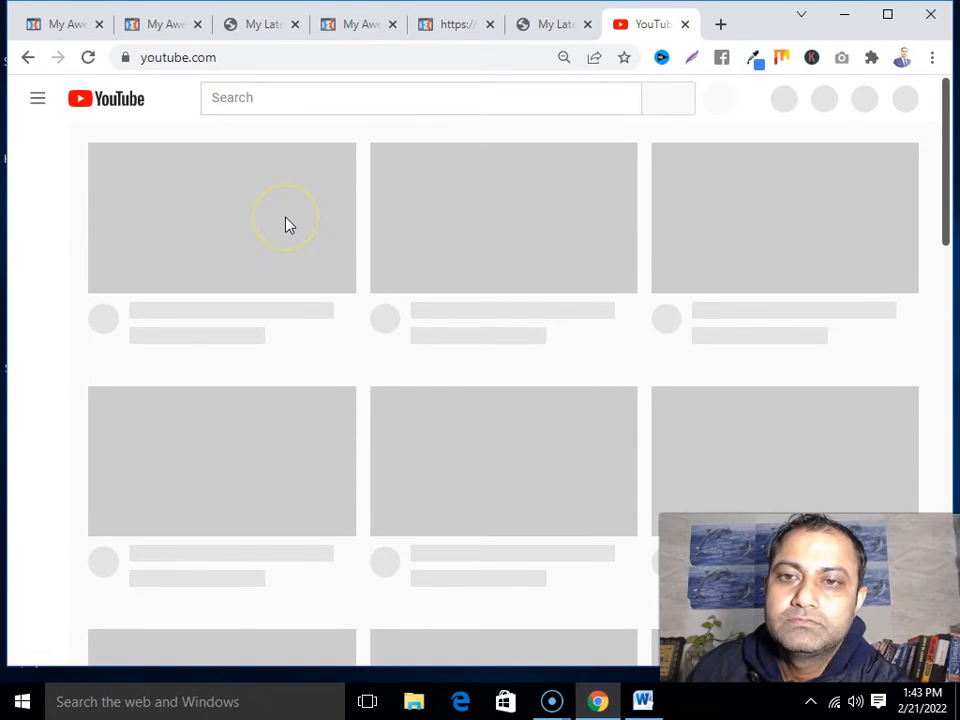
pyautogui.click(241, 259)
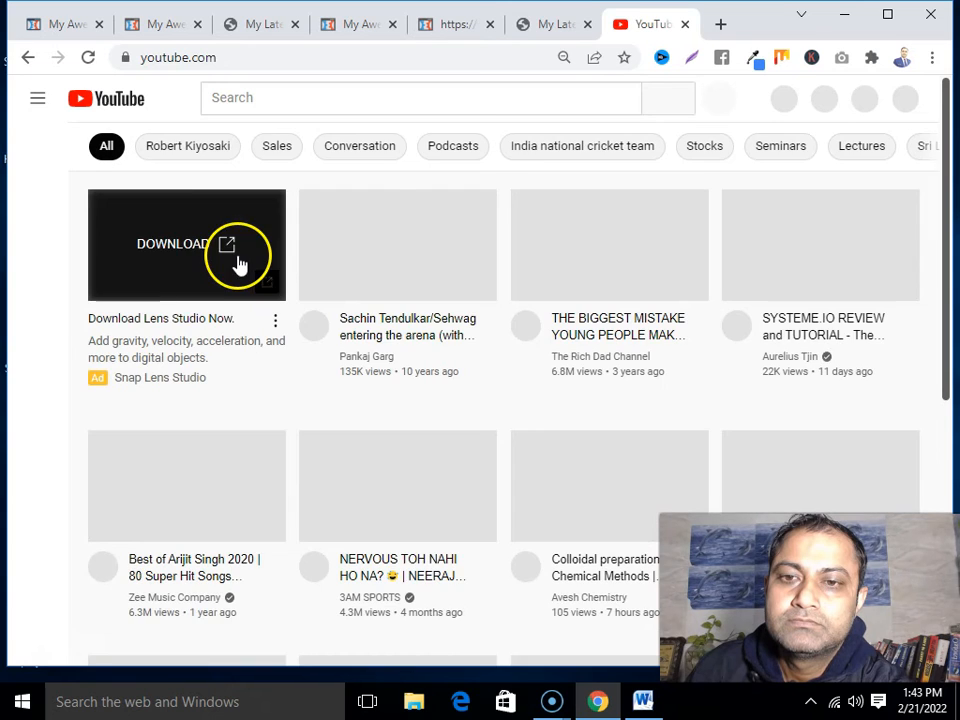
pyautogui.scroll(-1, 246, 296)
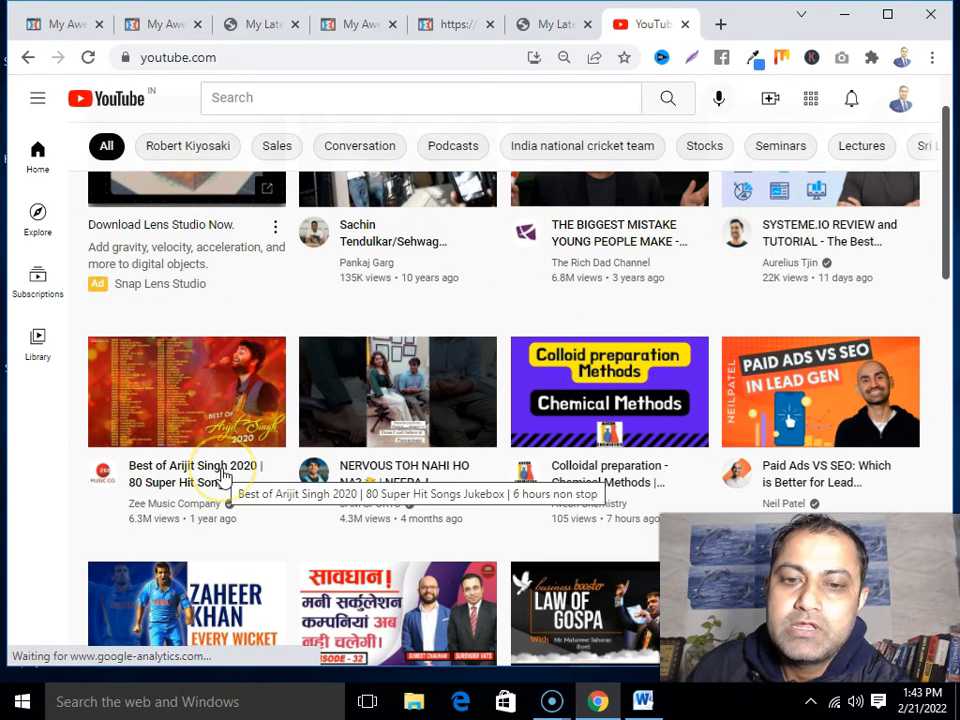
pyautogui.scroll(-2, 223, 476)
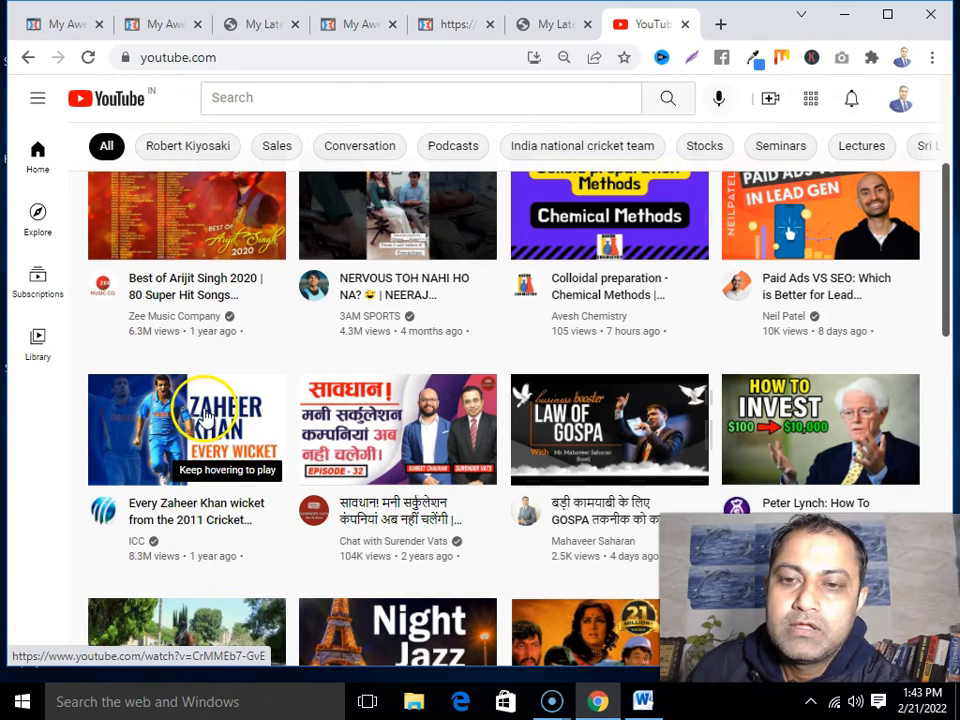
pyautogui.scroll(-4, 375, 476)
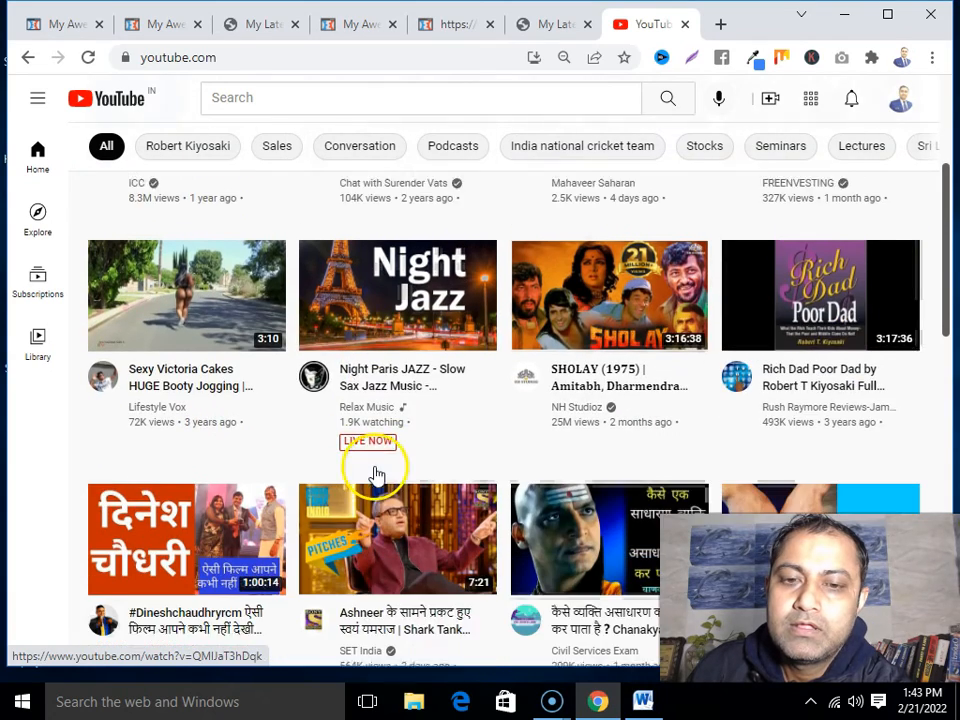
pyautogui.scroll(7, 375, 476)
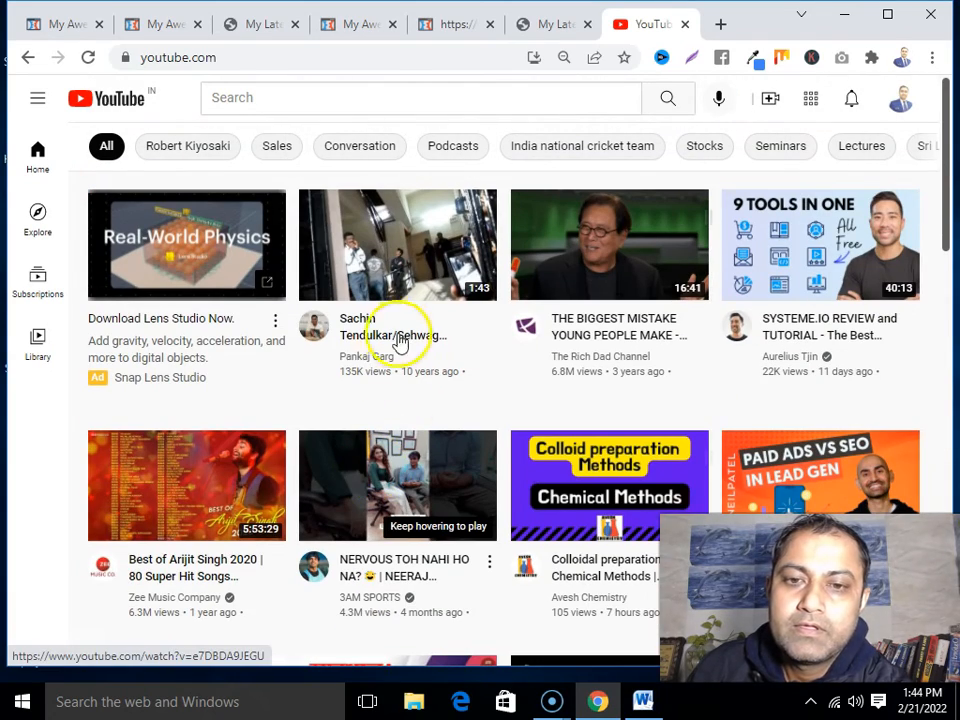
pyautogui.click(363, 338)
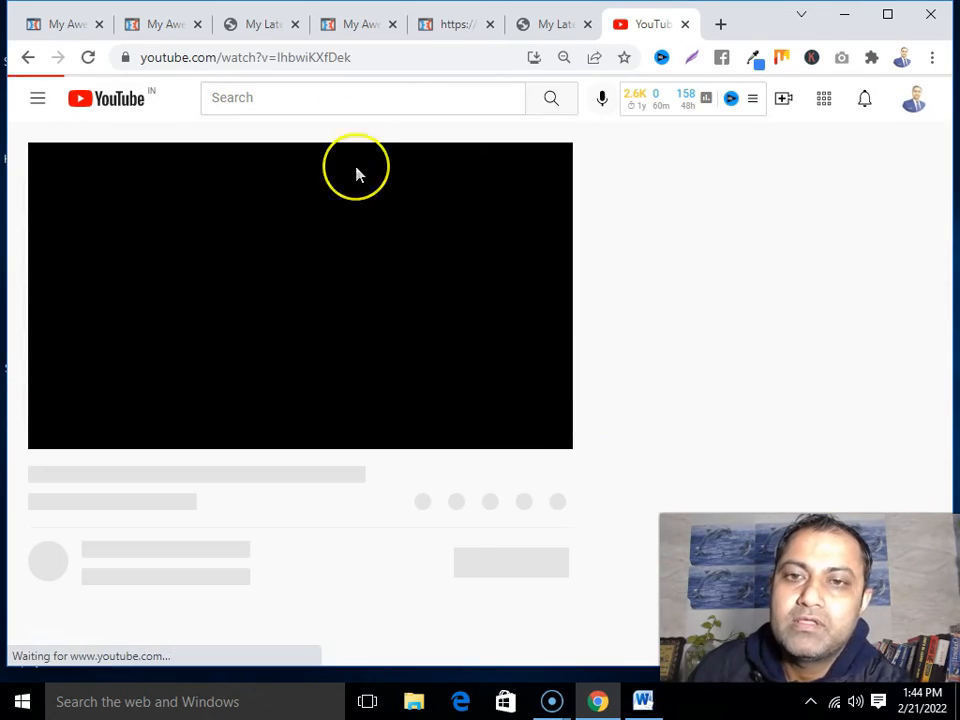
# Copy the video's watch address and return to the ClickFunnels editor
pyautogui.click(332, 58)
pyautogui.hotkey('ctrl', 'c')
pyautogui.rightClick(332, 58)
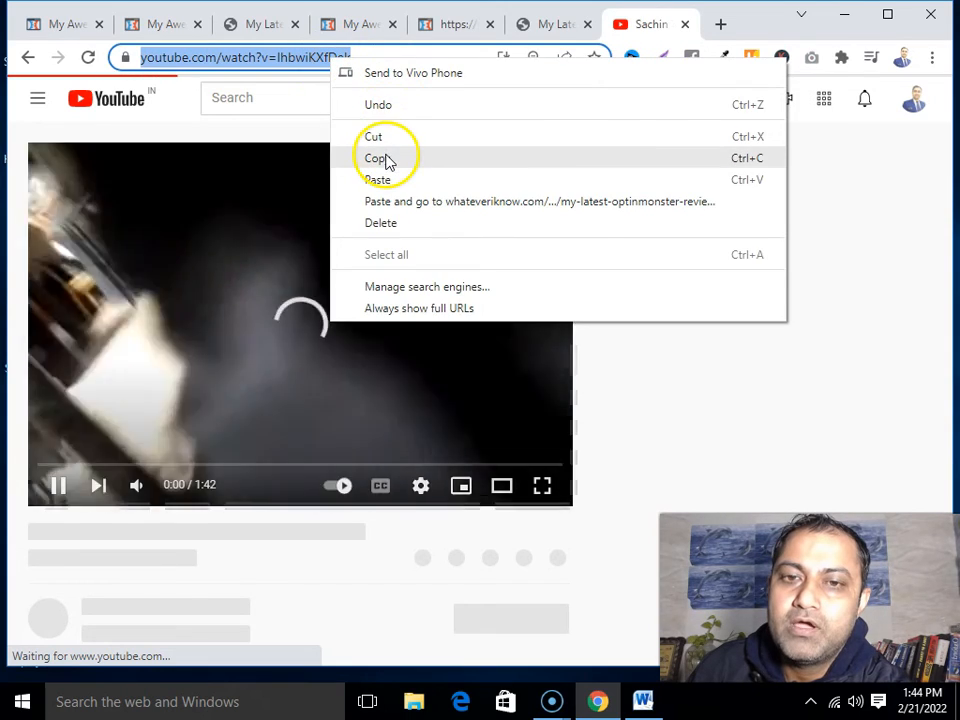
pyautogui.click(386, 158)
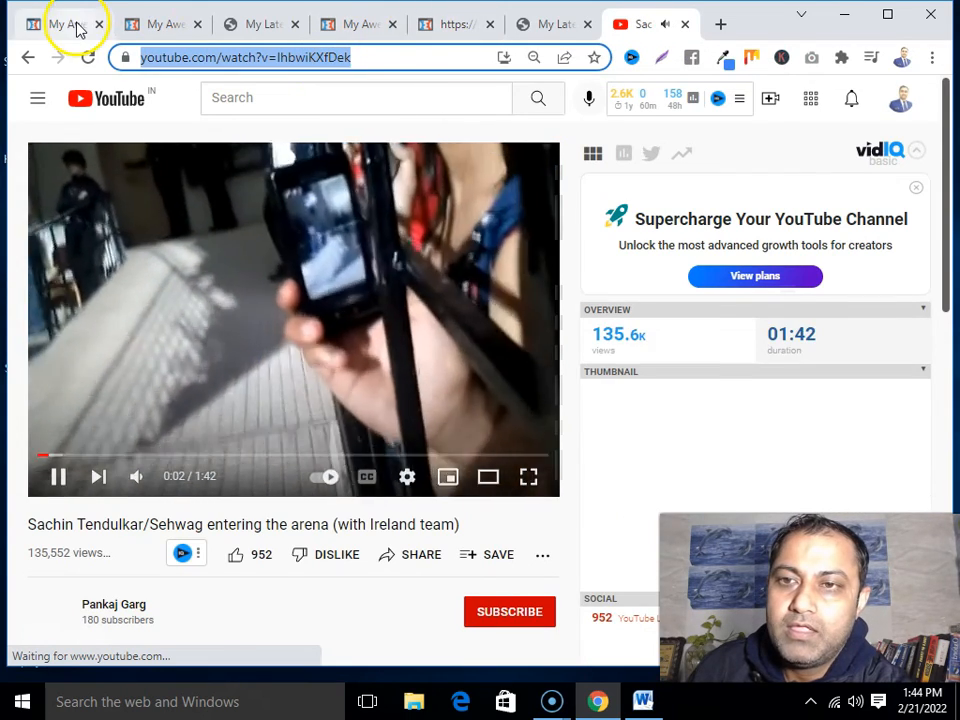
pyautogui.click(70, 24)
# Paste the copied YouTube watch link into the video element's URL field
pyautogui.click(760, 366)
pyautogui.rightClick(760, 366)
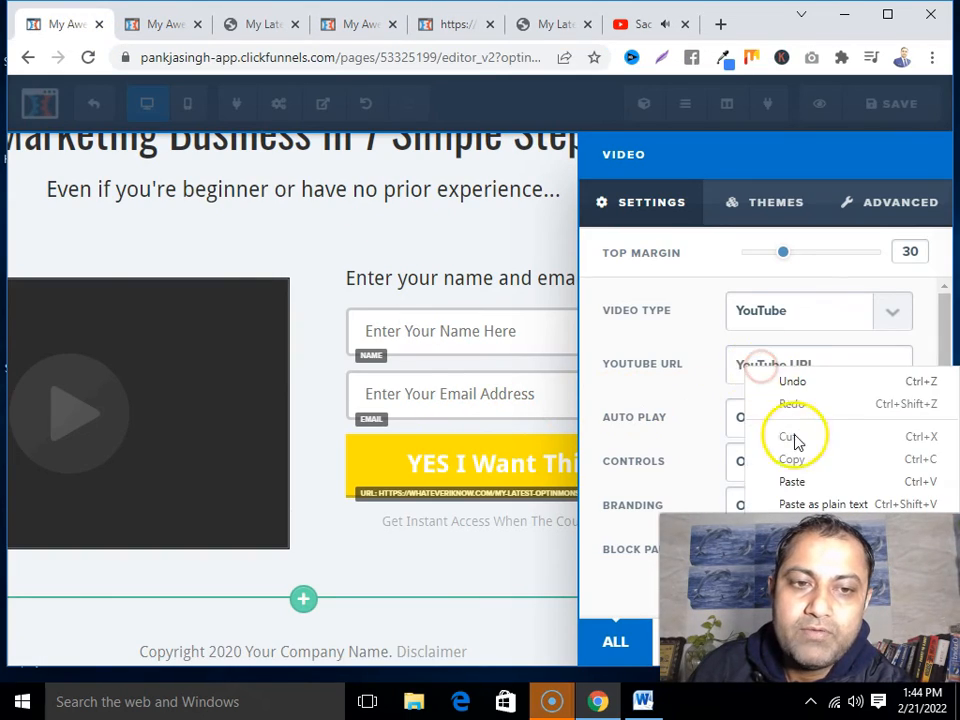
pyautogui.click(793, 481)
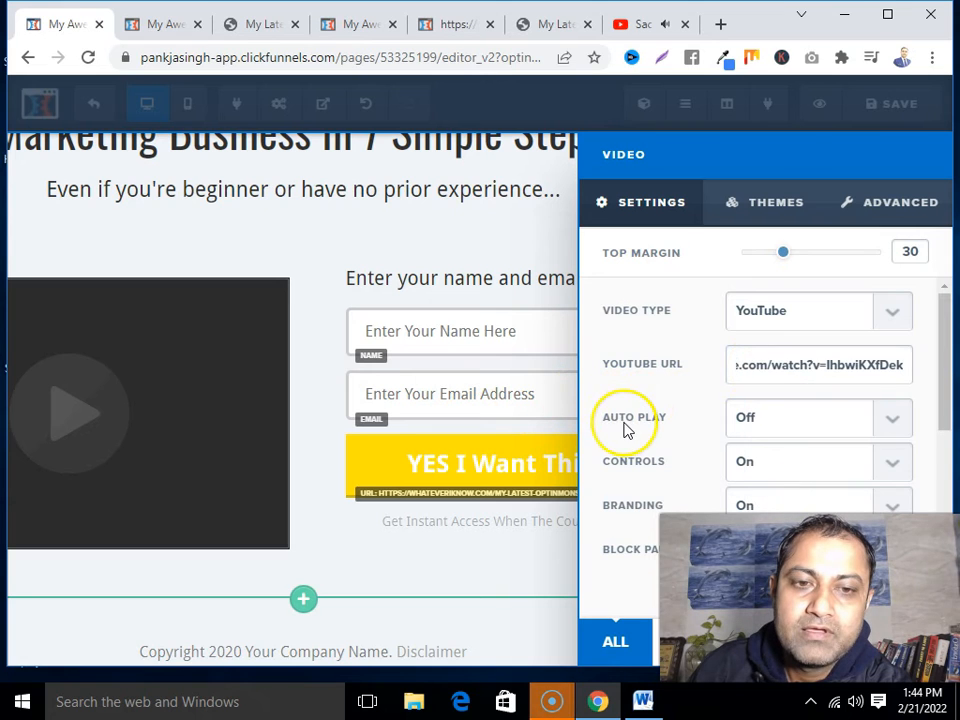
pyautogui.scroll(-2, 628, 429)
pyautogui.scroll(1, 628, 429)
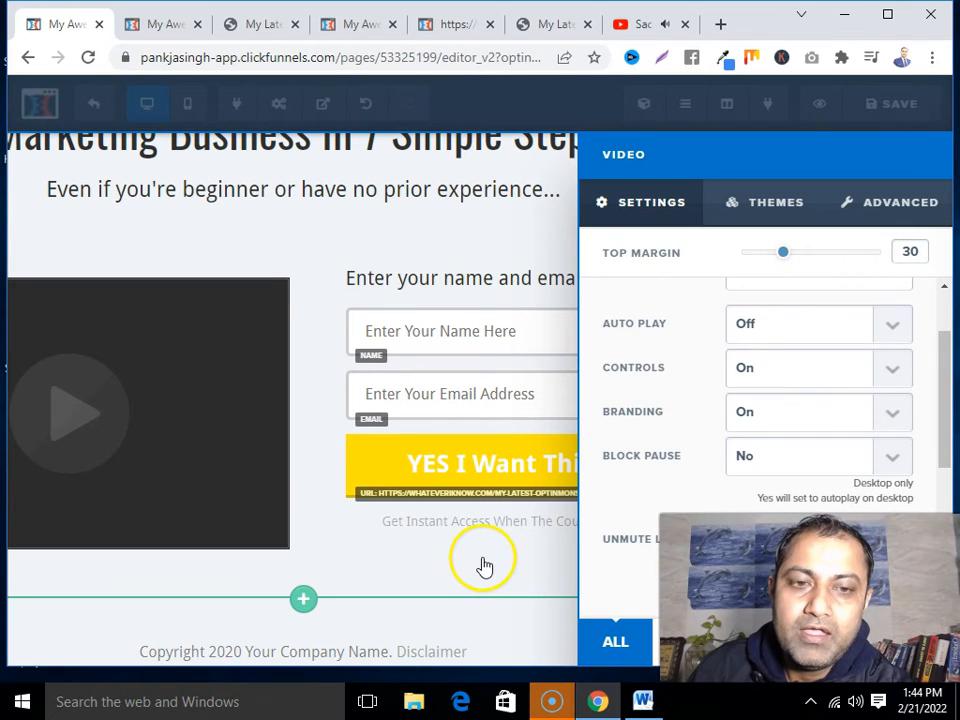
pyautogui.scroll(2, 673, 494)
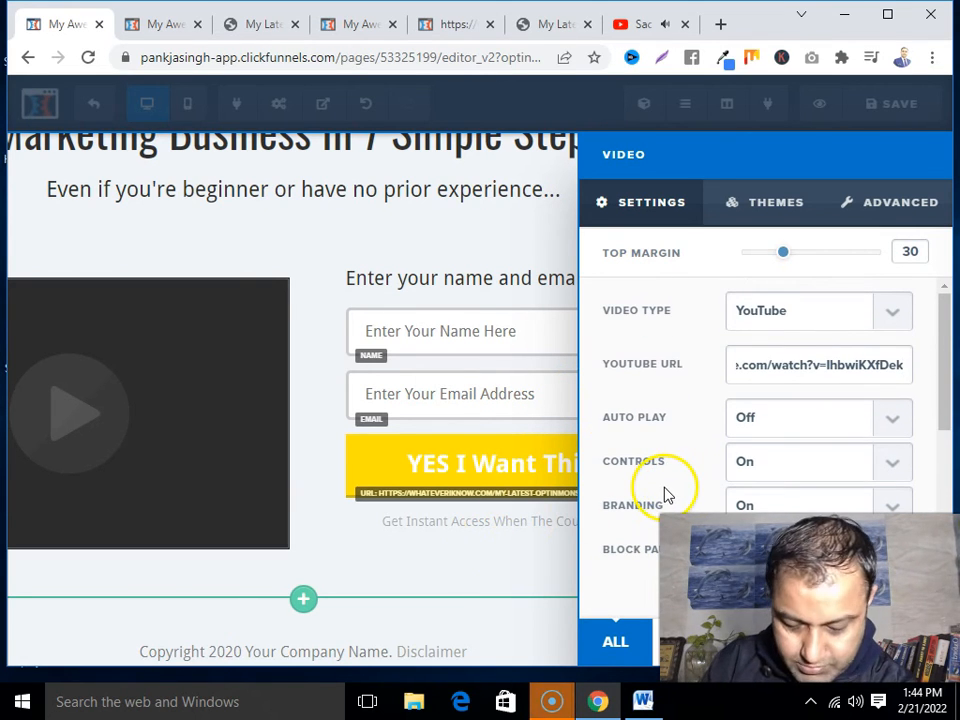
# Close the Video panel and save the page with the new video
pyautogui.click(493, 574)
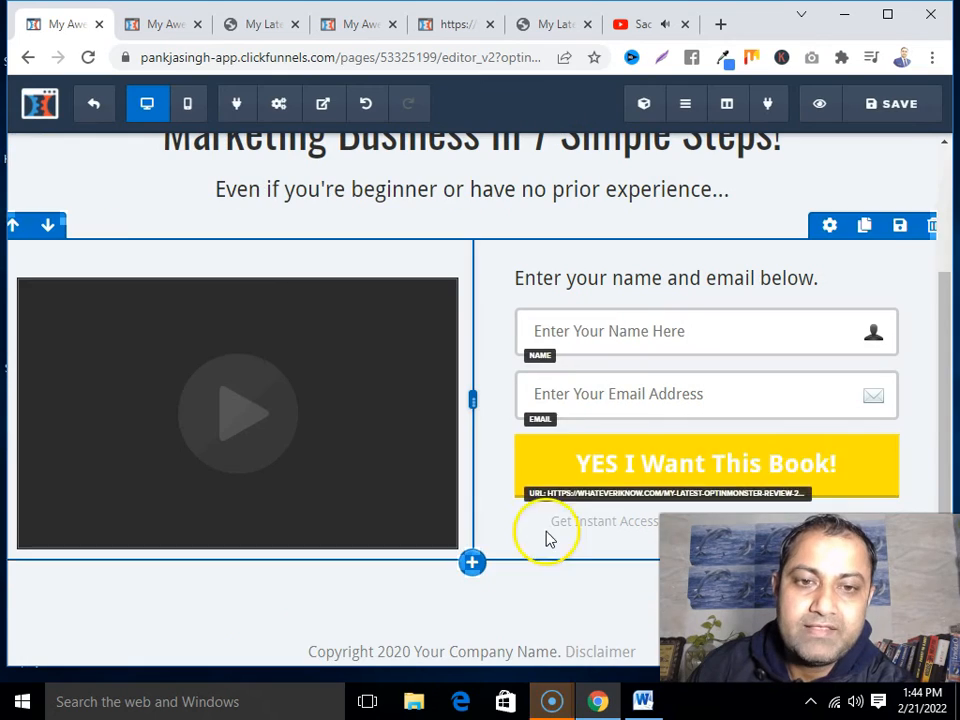
pyautogui.click(891, 108)
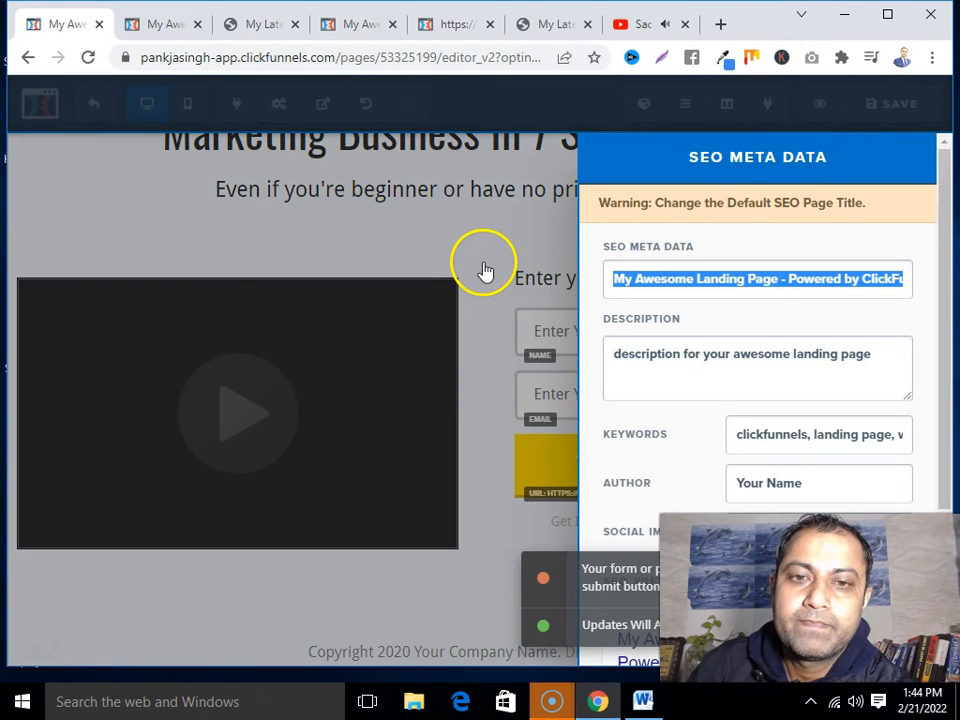
pyautogui.click(484, 264)
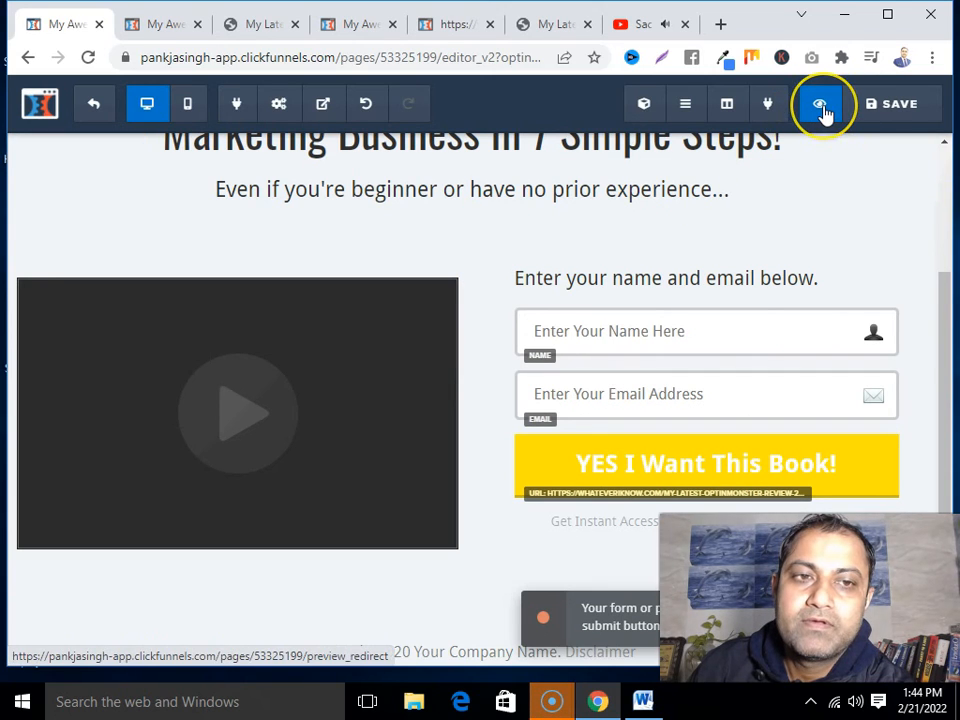
# Preview the optin page to confirm the Tendulkar/Sehwag video sits beside the form, then reselect it in the editor
pyautogui.click(822, 114)
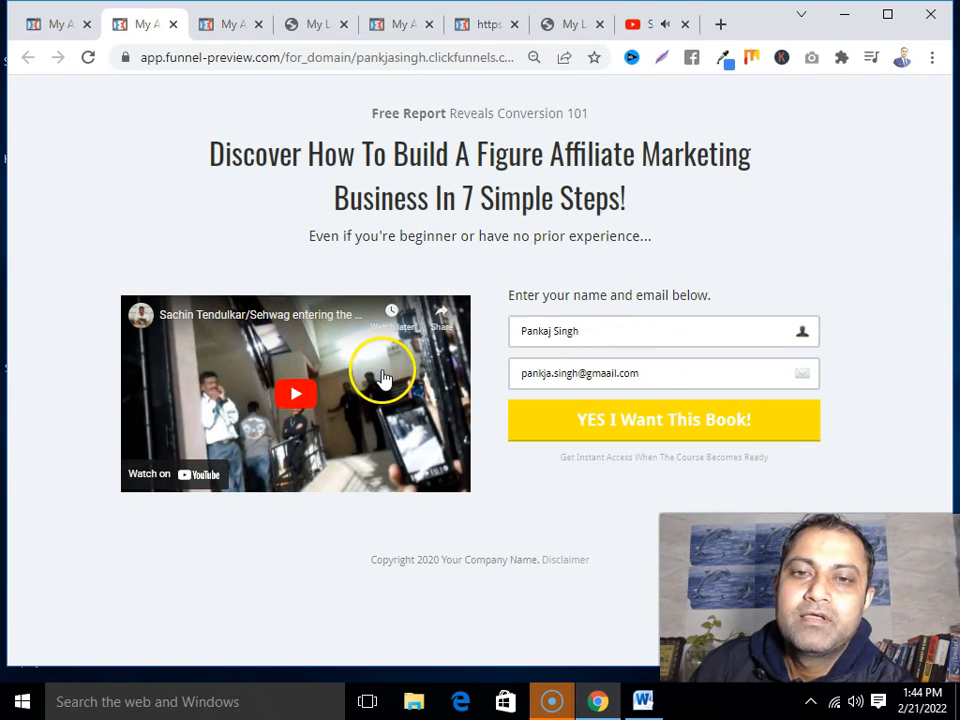
pyautogui.click(62, 24)
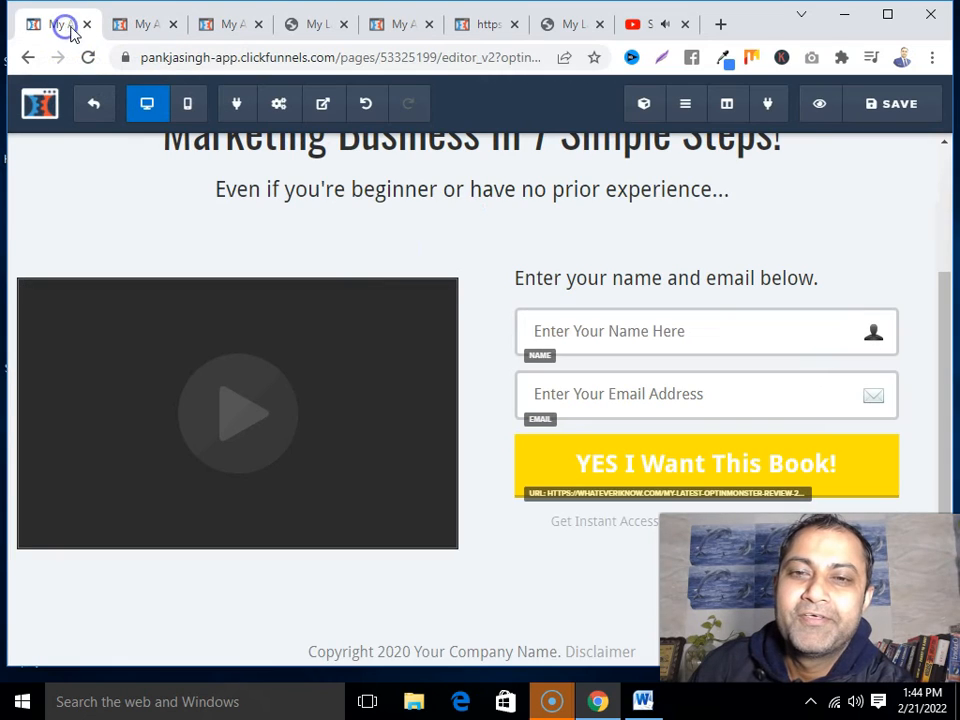
pyautogui.click(407, 484)
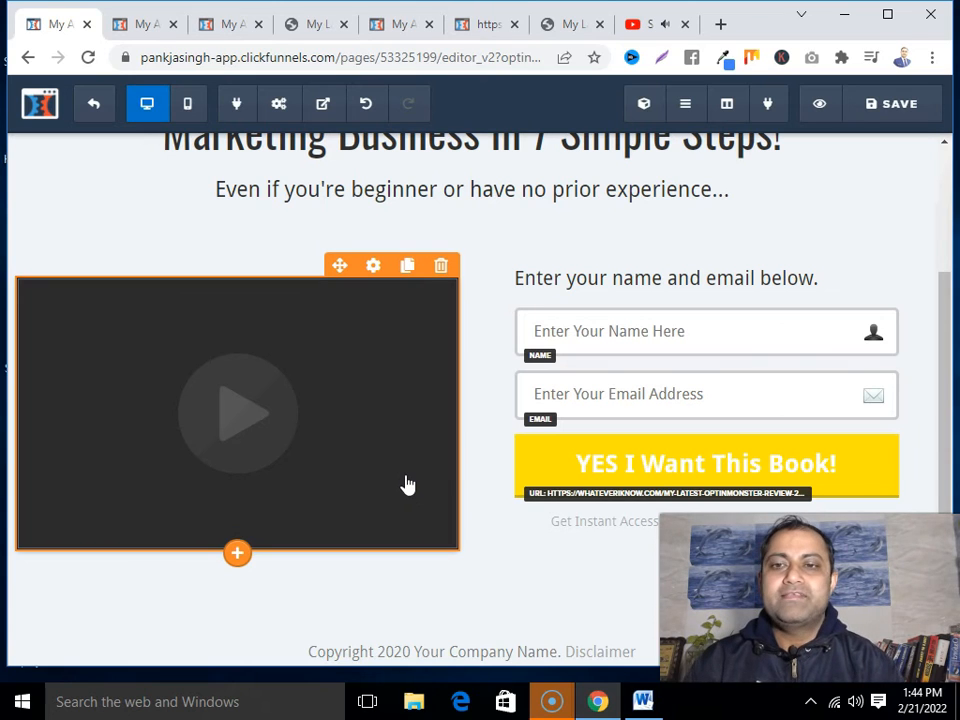
# Review the optin page in the mobile layout
pyautogui.click(188, 106)
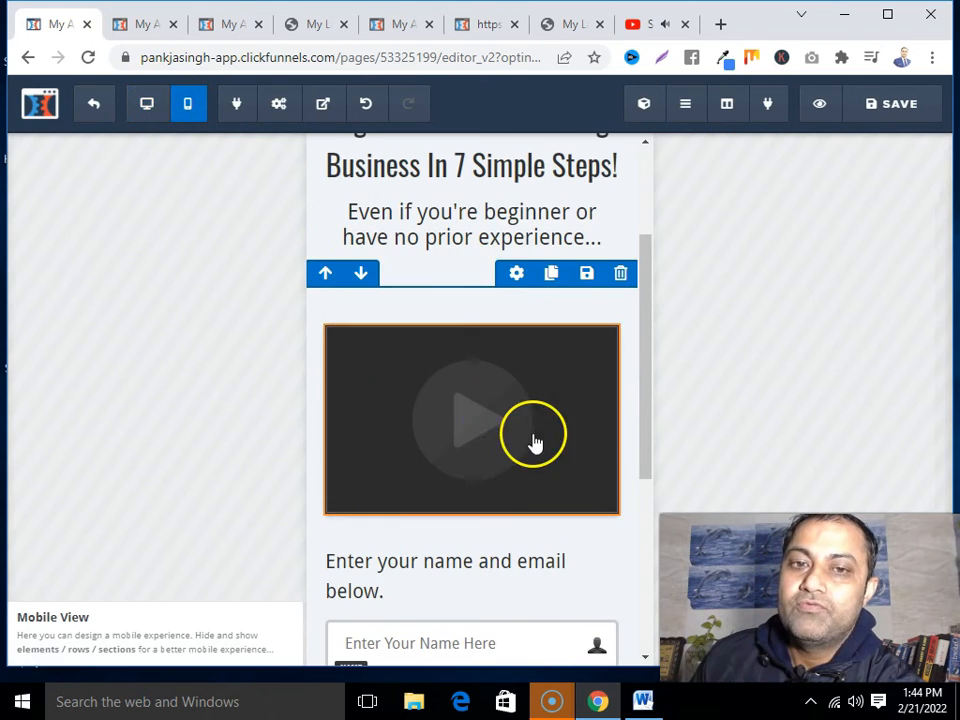
pyautogui.scroll(-4, 536, 444)
pyautogui.scroll(6, 542, 448)
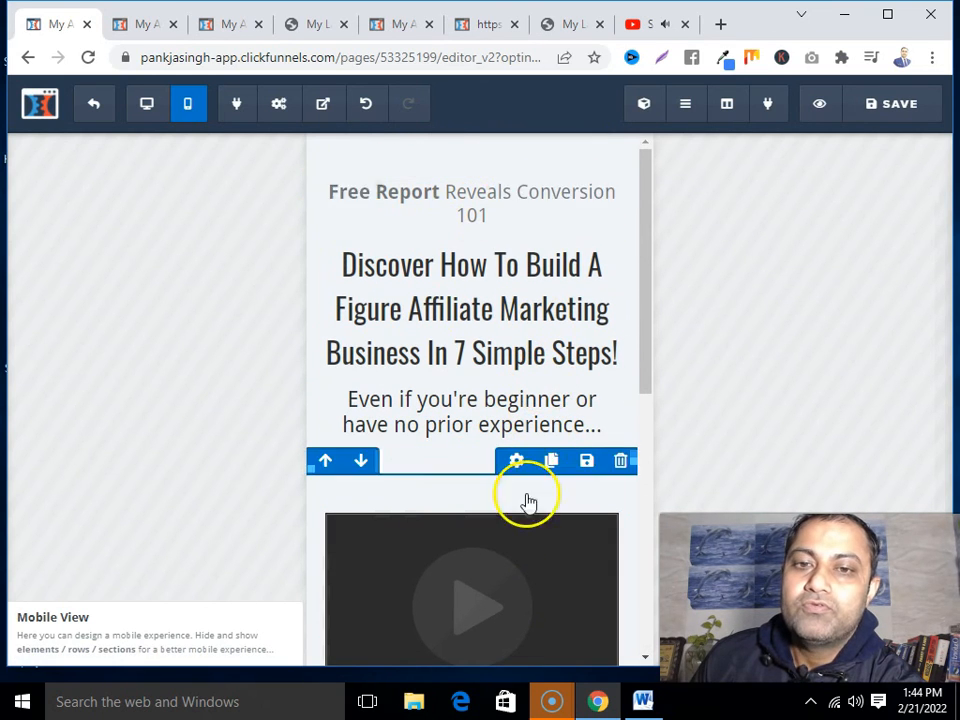
# Save the page again and exit to the funnel steps page
pyautogui.click(893, 118)
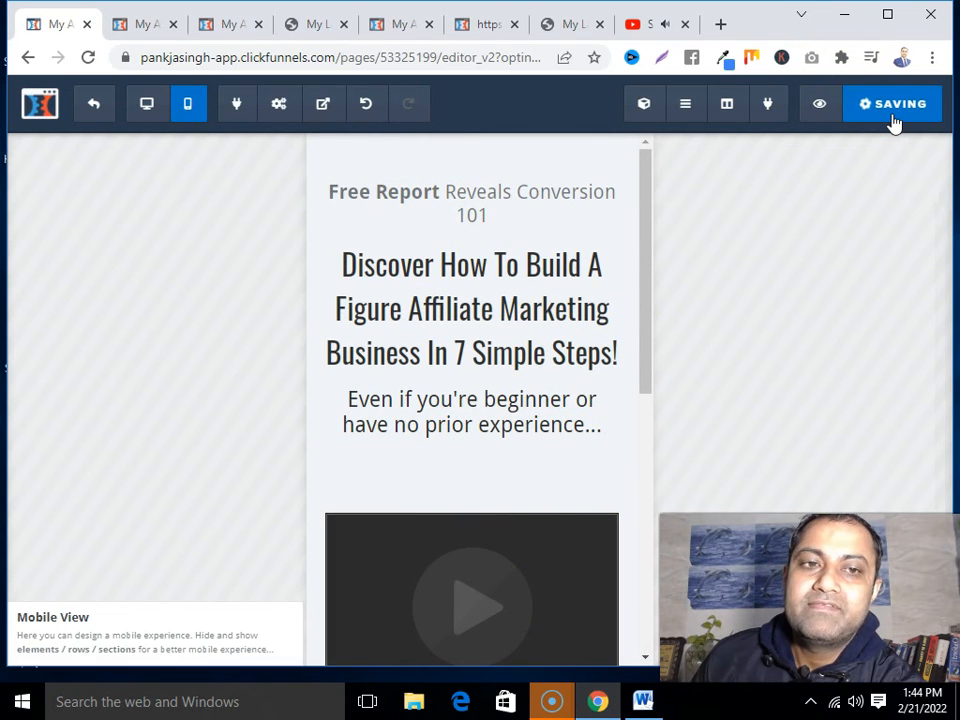
pyautogui.click(95, 106)
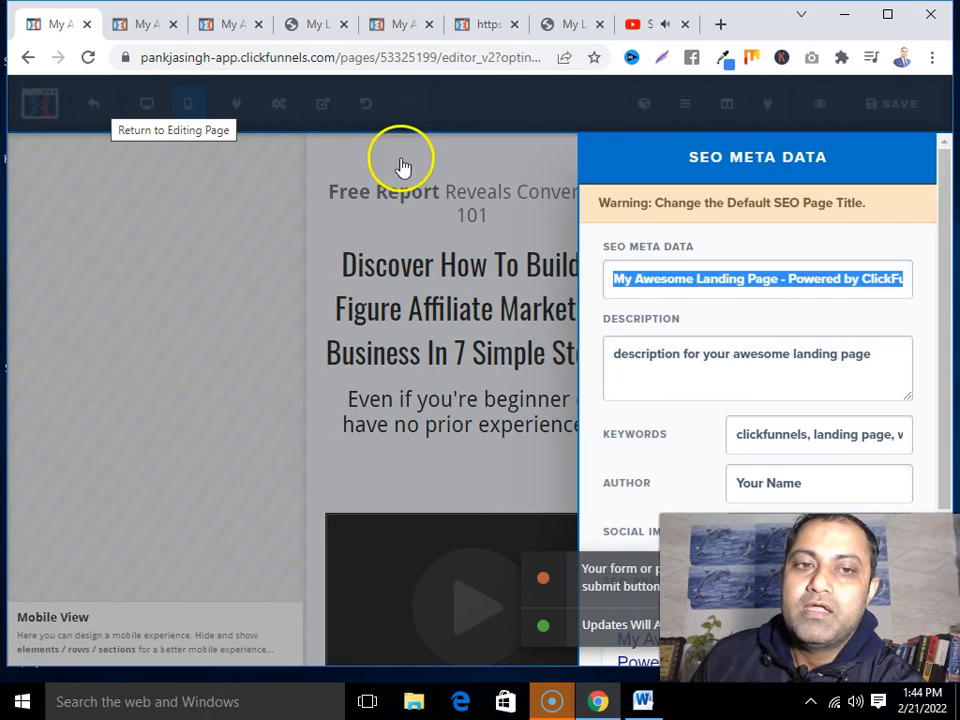
pyautogui.click(306, 246)
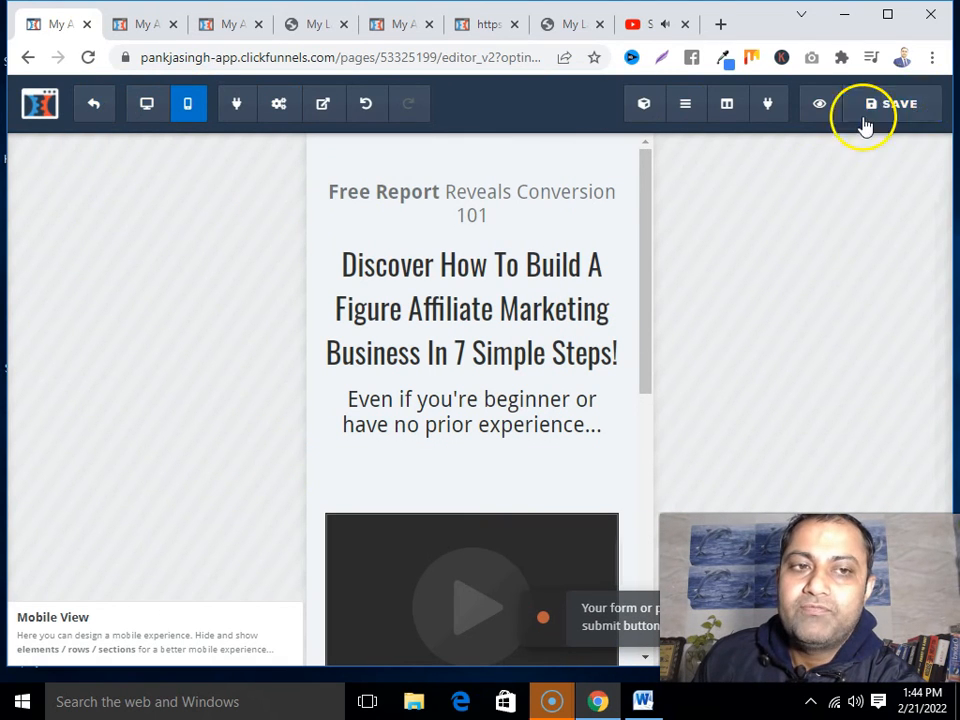
pyautogui.click(95, 108)
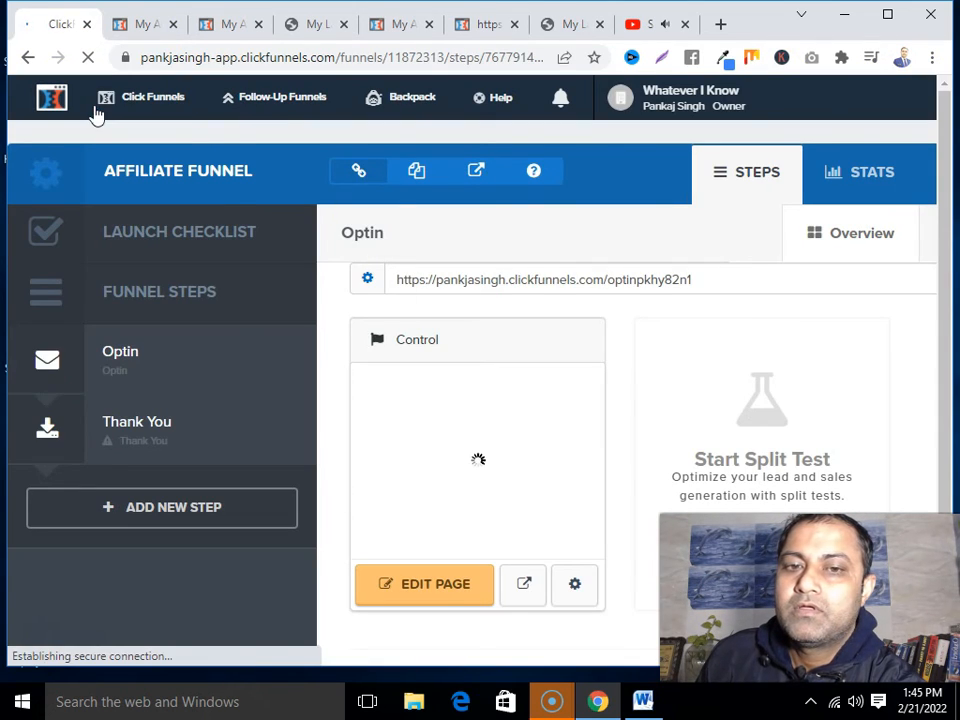
# Copy the Optin step's public page URL for use in a fresh browser tab
pyautogui.doubleClick(525, 280)
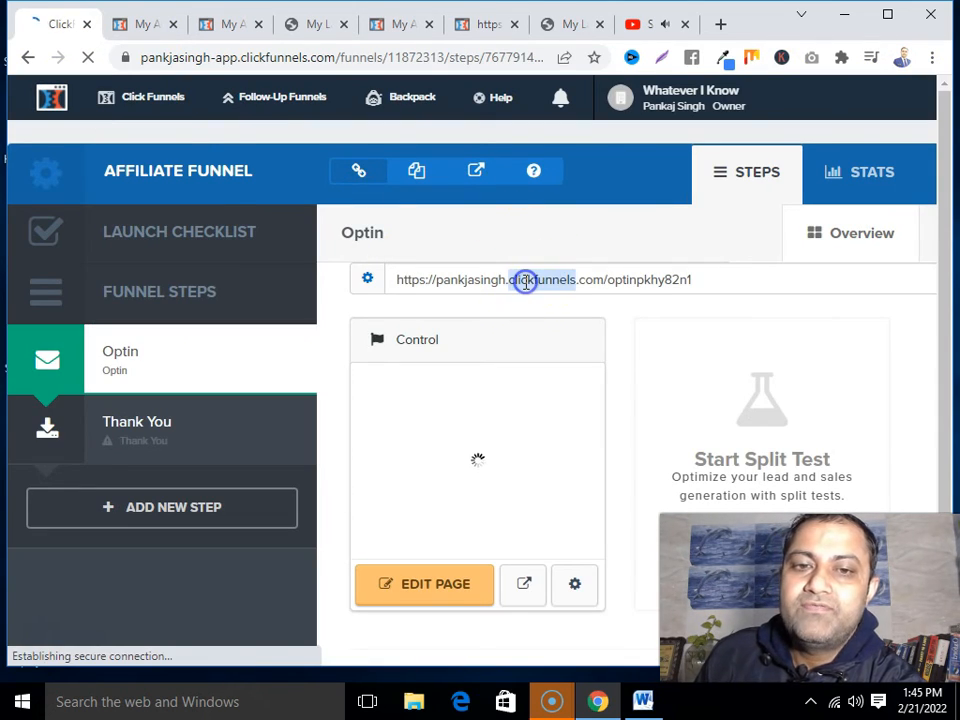
pyautogui.tripleClick(523, 280)
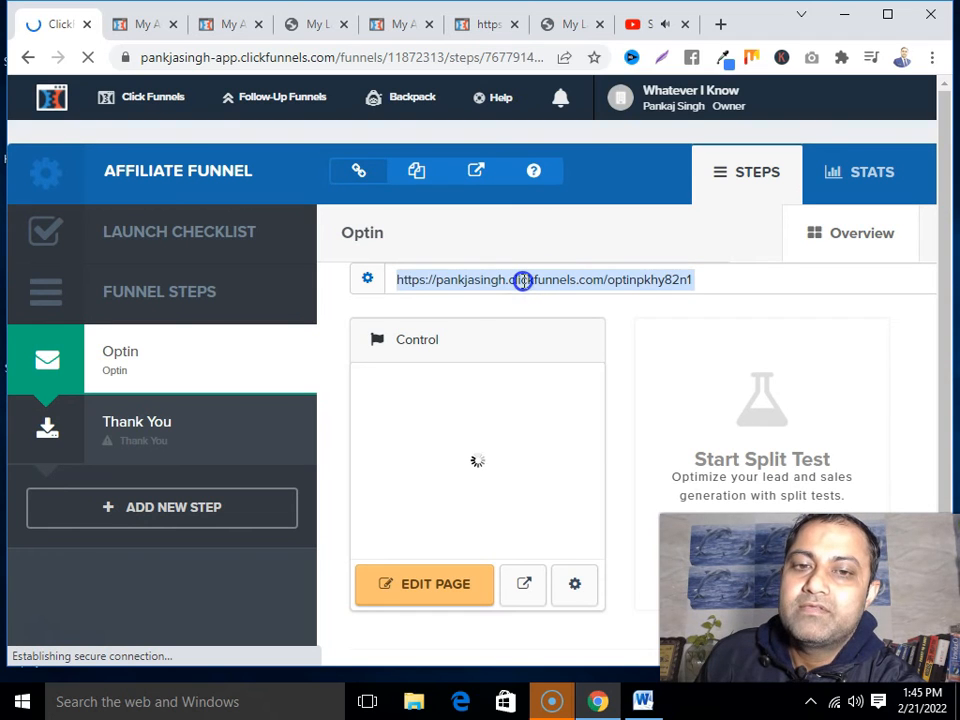
pyautogui.rightClick(505, 281)
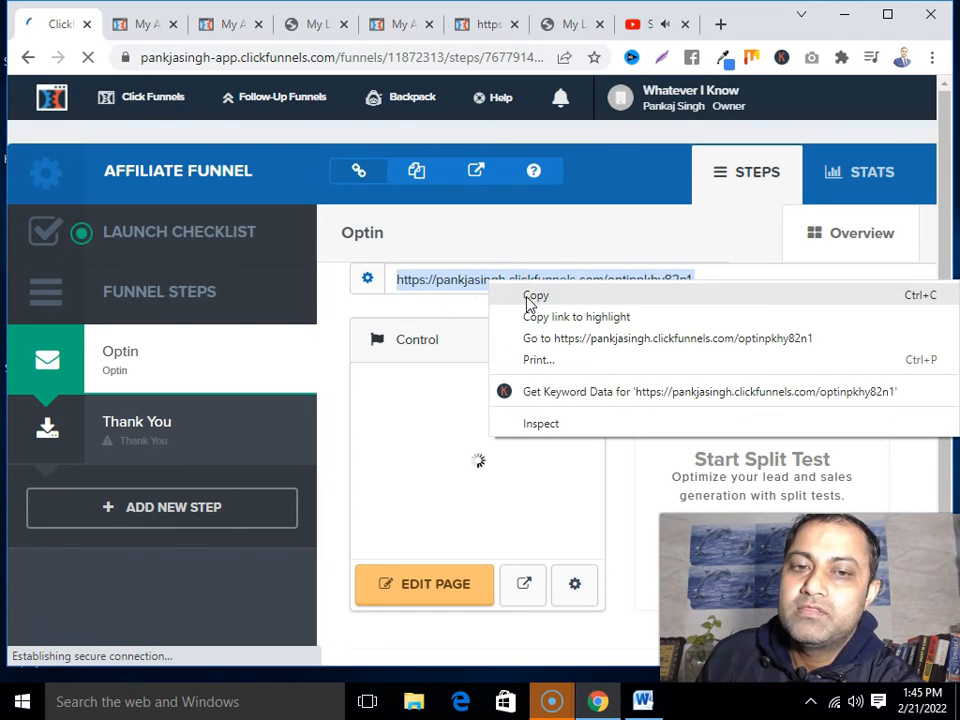
pyautogui.click(535, 297)
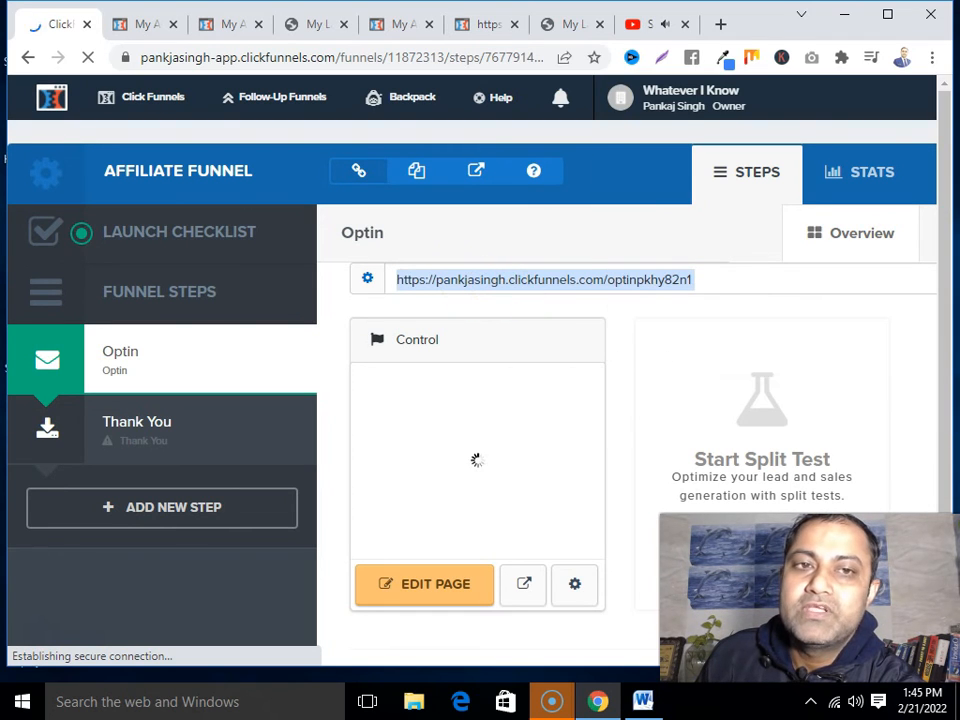
pyautogui.click(722, 25)
pyautogui.rightClick(422, 51)
# Load the live optin URL and scroll to the name/email form and yellow 'YES I Want This Book!' button
pyautogui.click(476, 144)
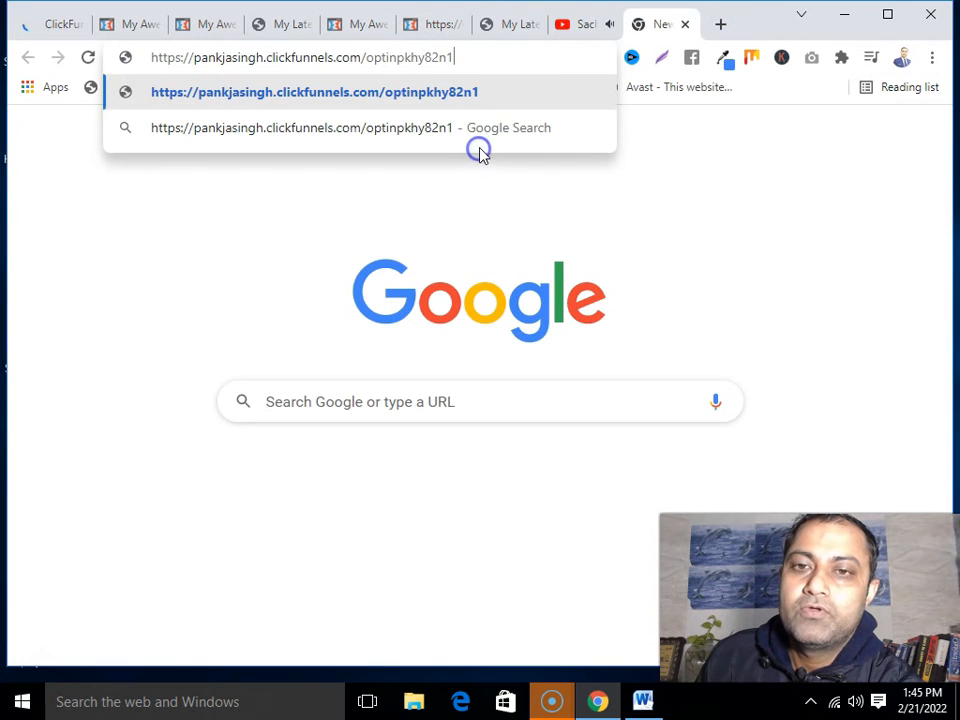
pyautogui.press('Return')
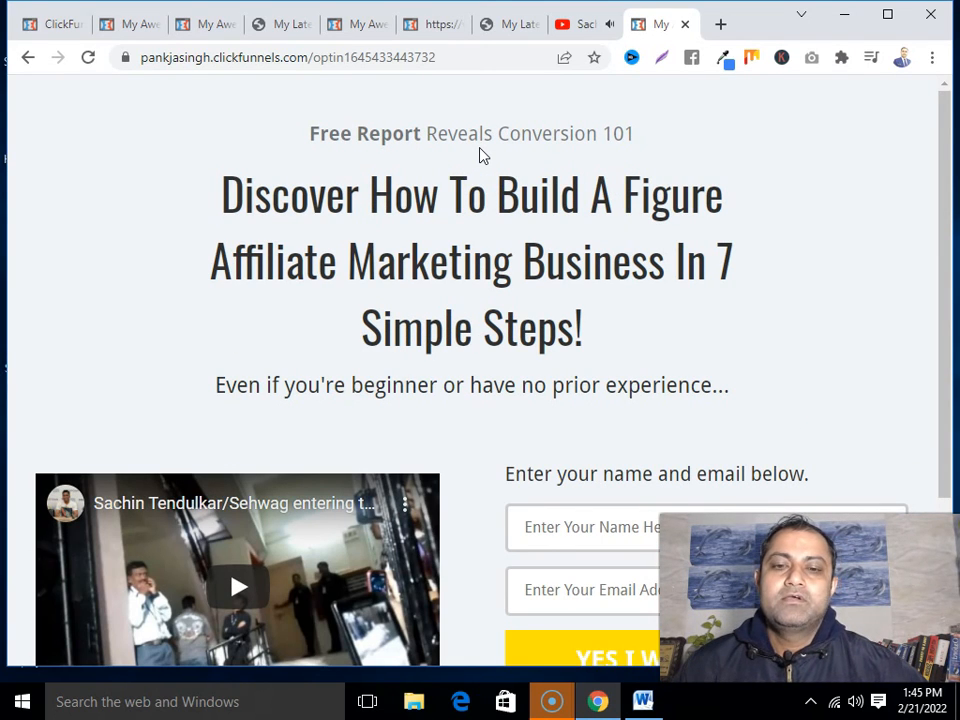
pyautogui.scroll(-2, 480, 155)
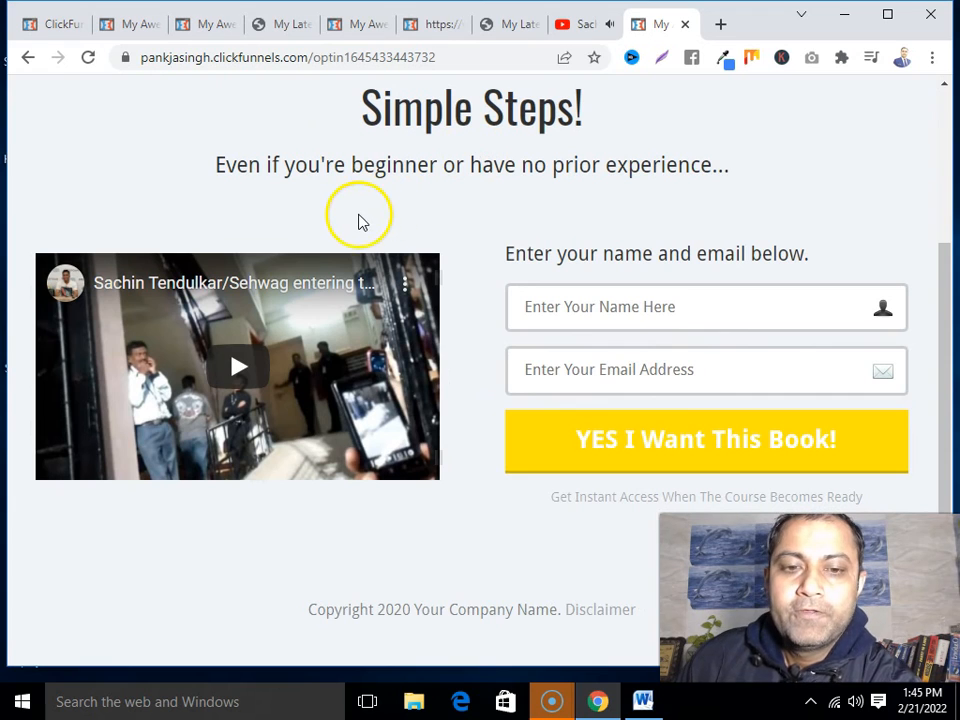
pyautogui.scroll(3, 300, 346)
pyautogui.scroll(-3, 297, 358)
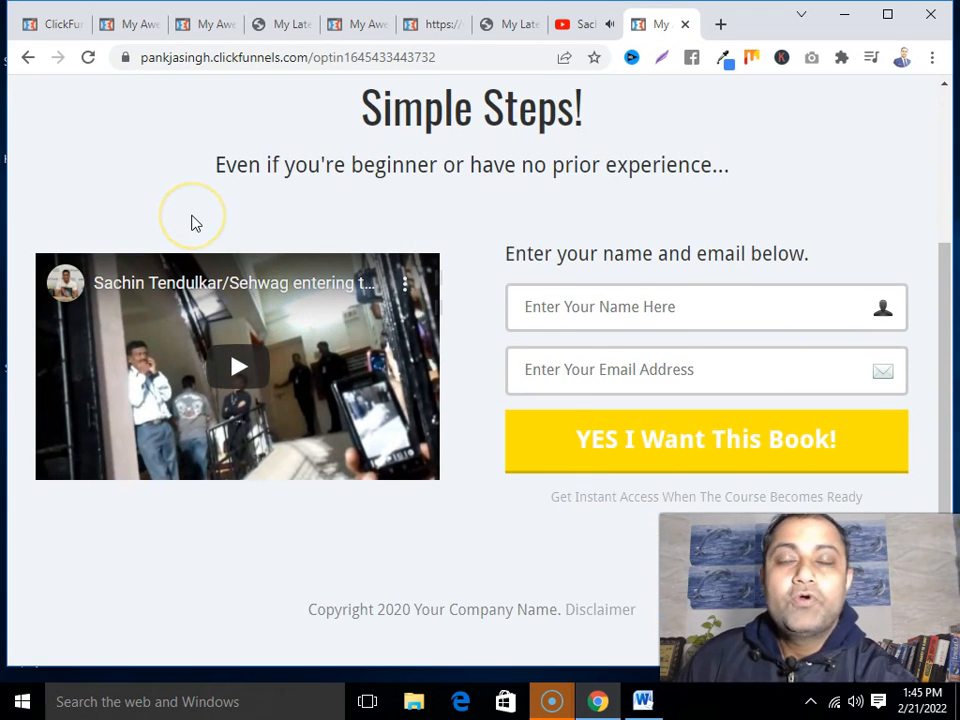